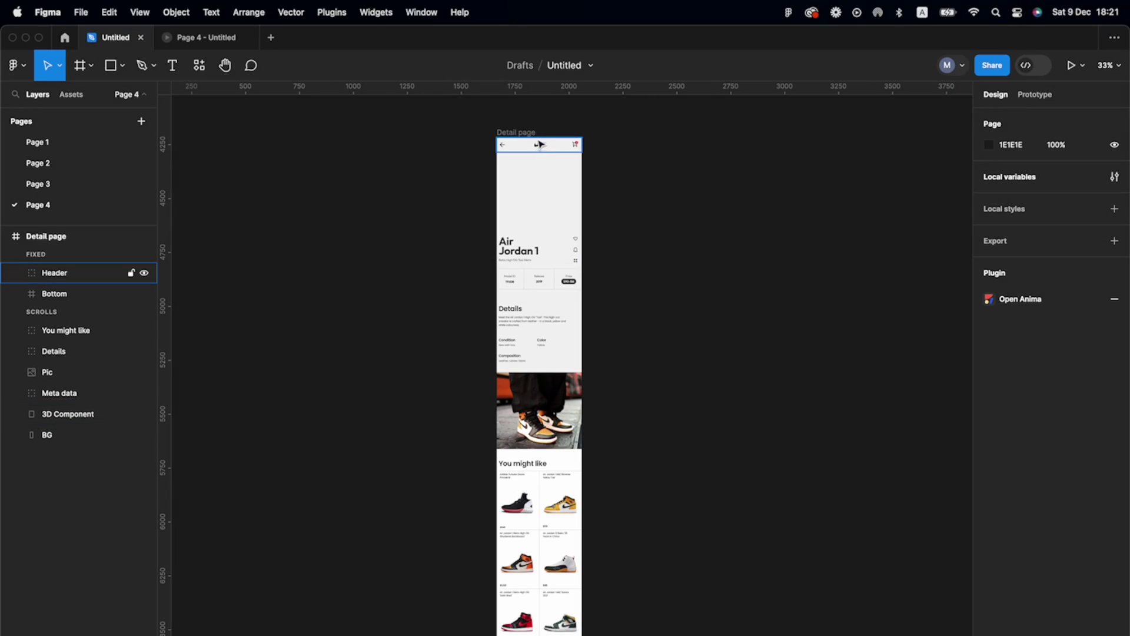
- Review the Detail page frame, then scroll the Air Jordan 1 prototype down to 'You might like'
scroll(540, 145, "up", 5)
scroll(601, 248, "down", 10)
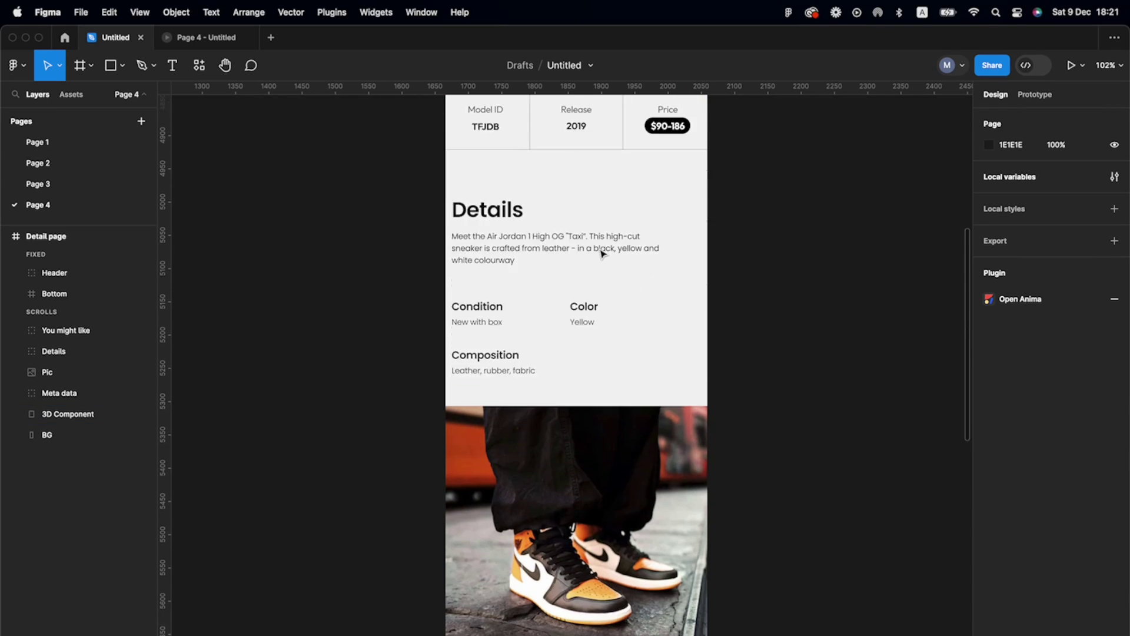
scroll(600, 253, "down", 10)
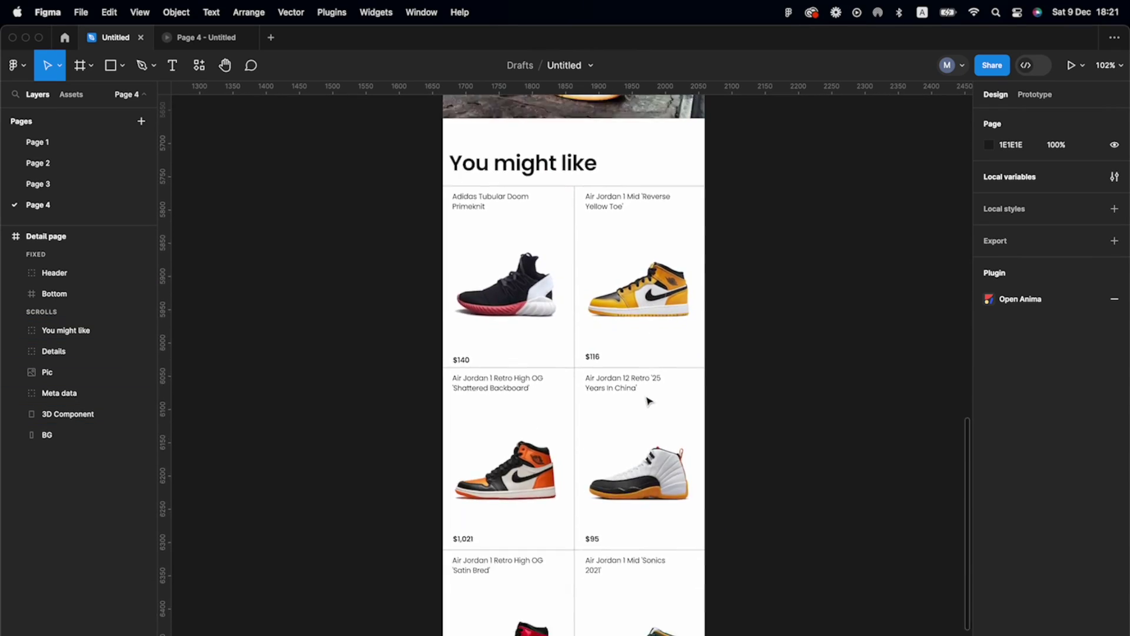
scroll(649, 401, "down", 8)
scroll(765, 406, "up", 1)
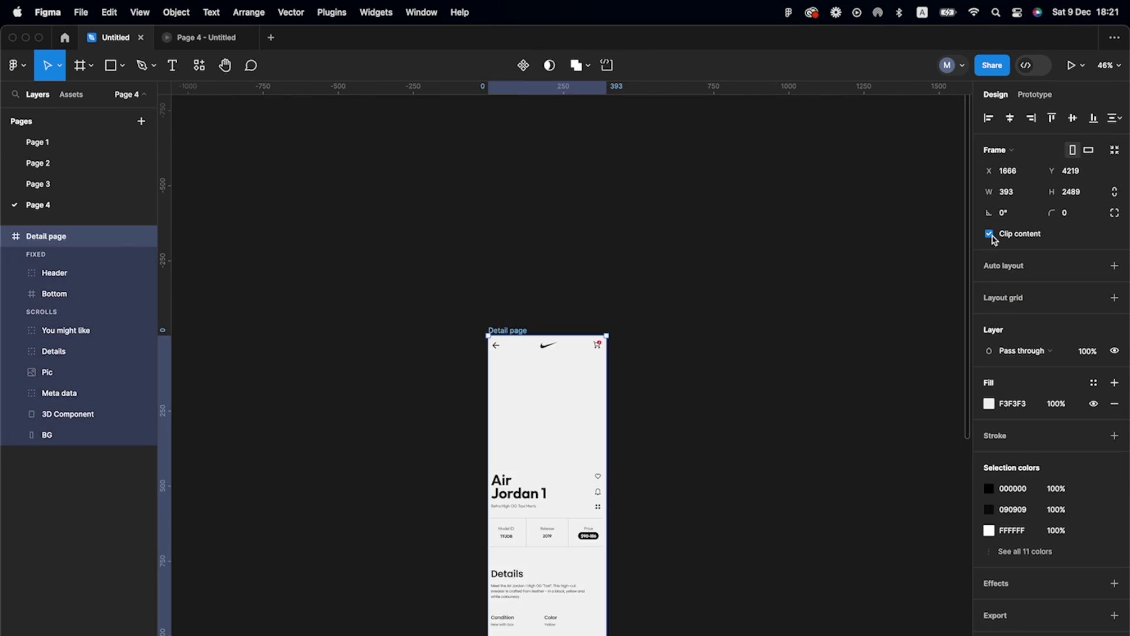
scroll(718, 298, "down", 3)
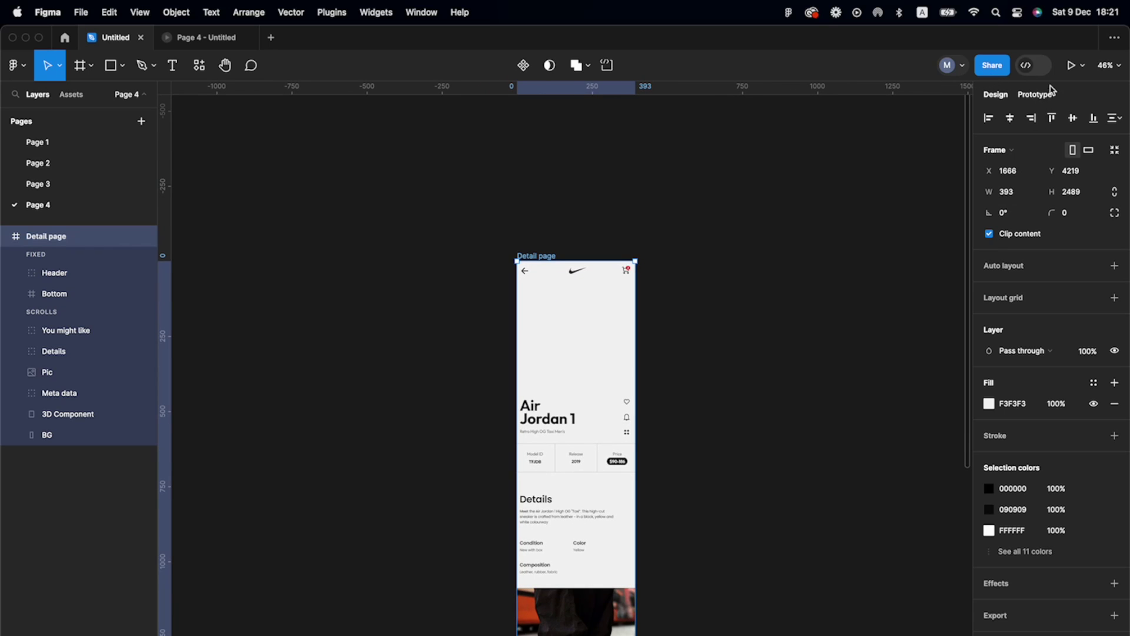
left_click(1069, 65)
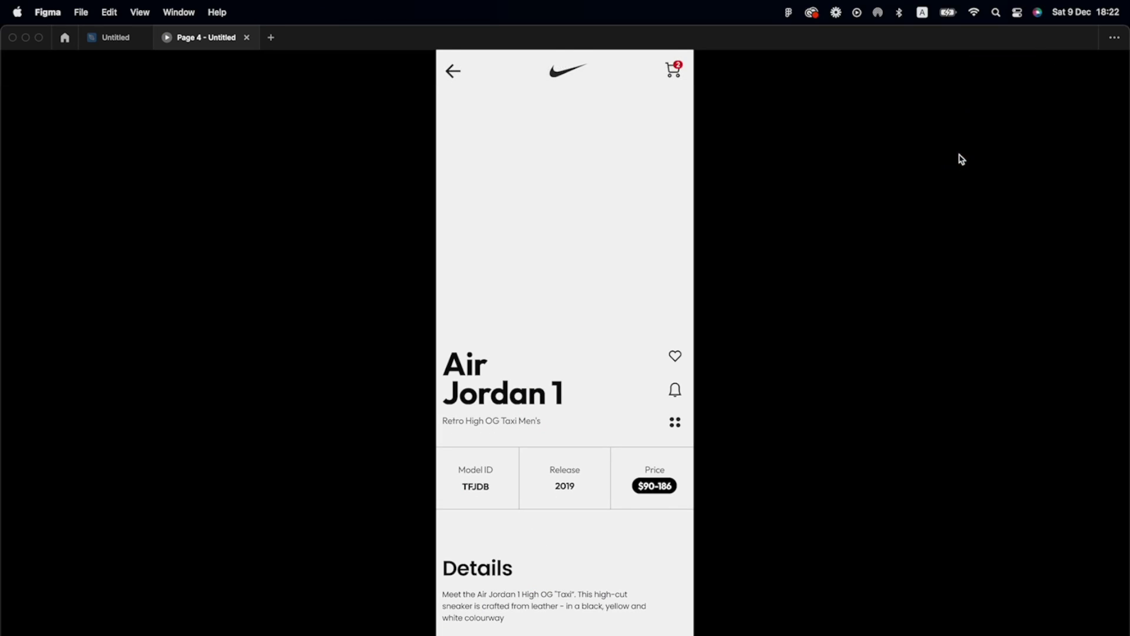
scroll(959, 162, "down", 15)
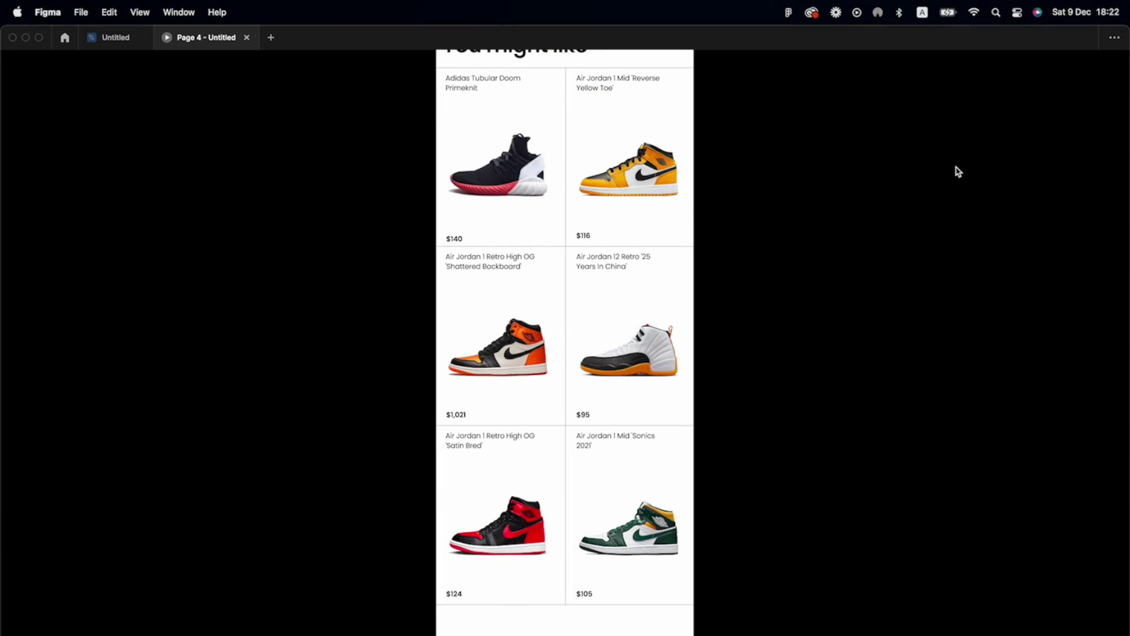
scroll(959, 171, "up", 15)
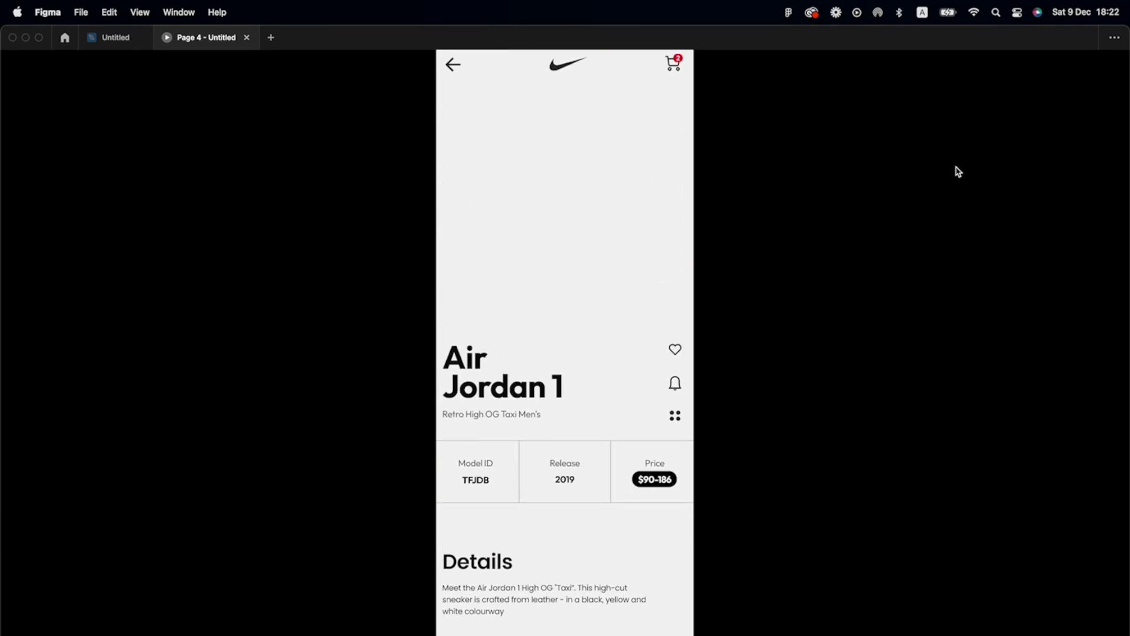
- Close the prototype and run the Anima plugin, found by searching 'anima'
left_click(247, 38)
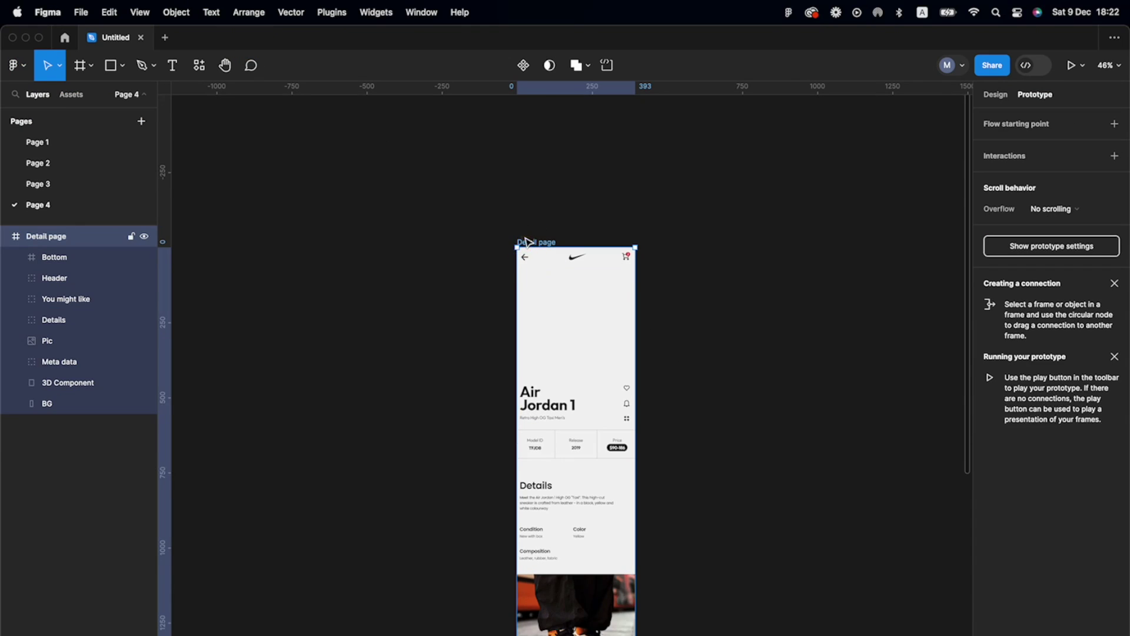
left_click(325, 16)
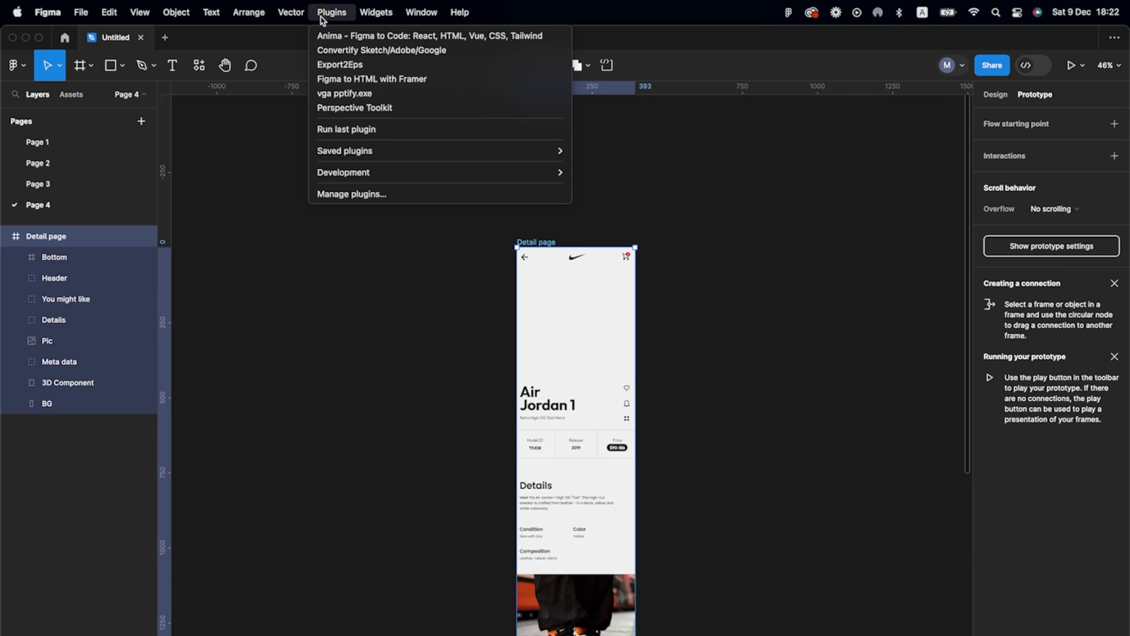
left_click(357, 194)
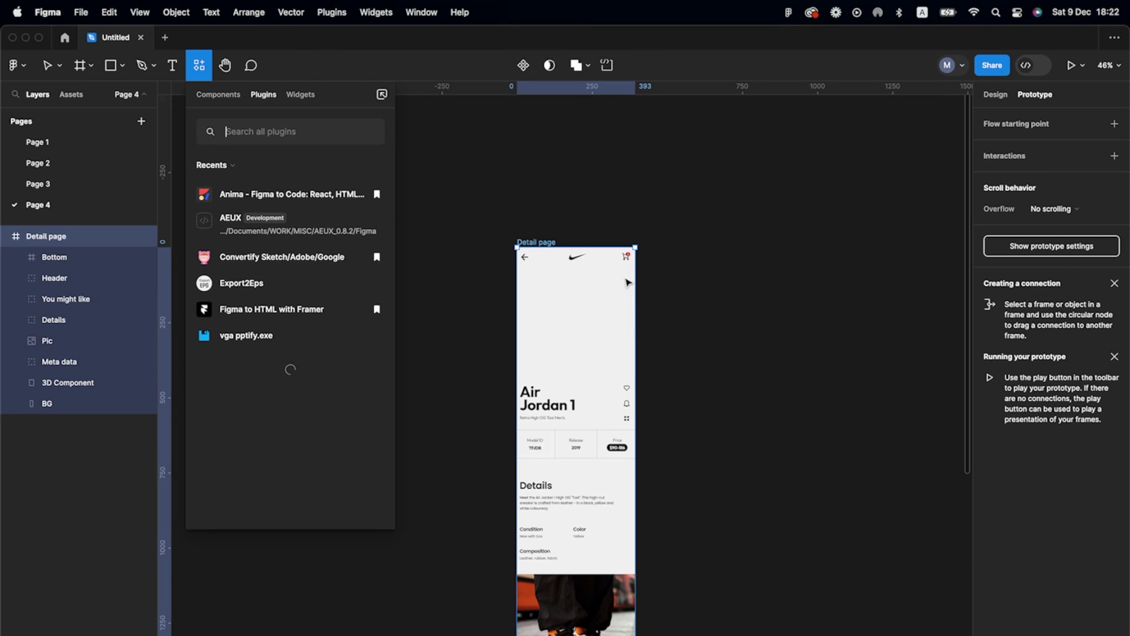
type("anima")
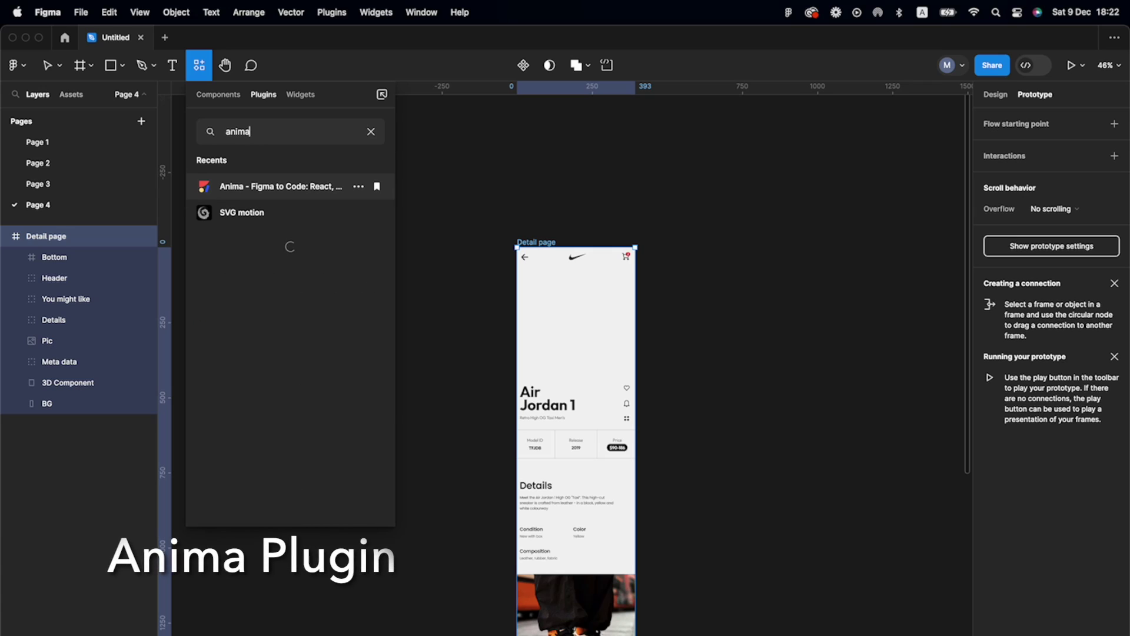
left_click(310, 190)
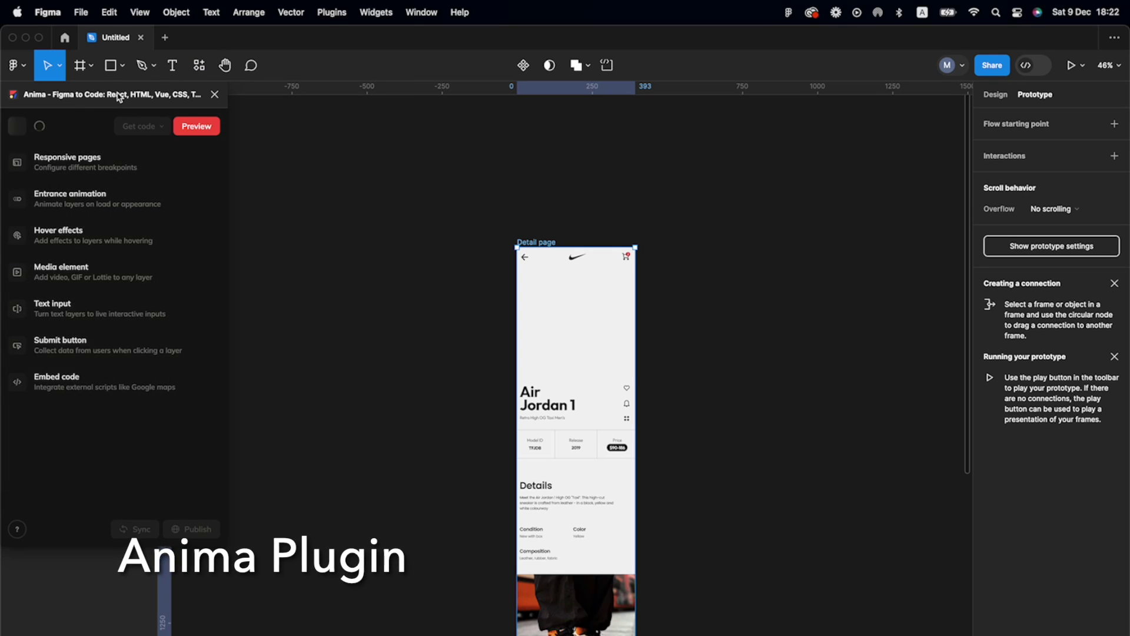
- Move the Anima window right and preview the Detail page down to the sneaker grid
left_click_drag(167, 94, 850, 333)
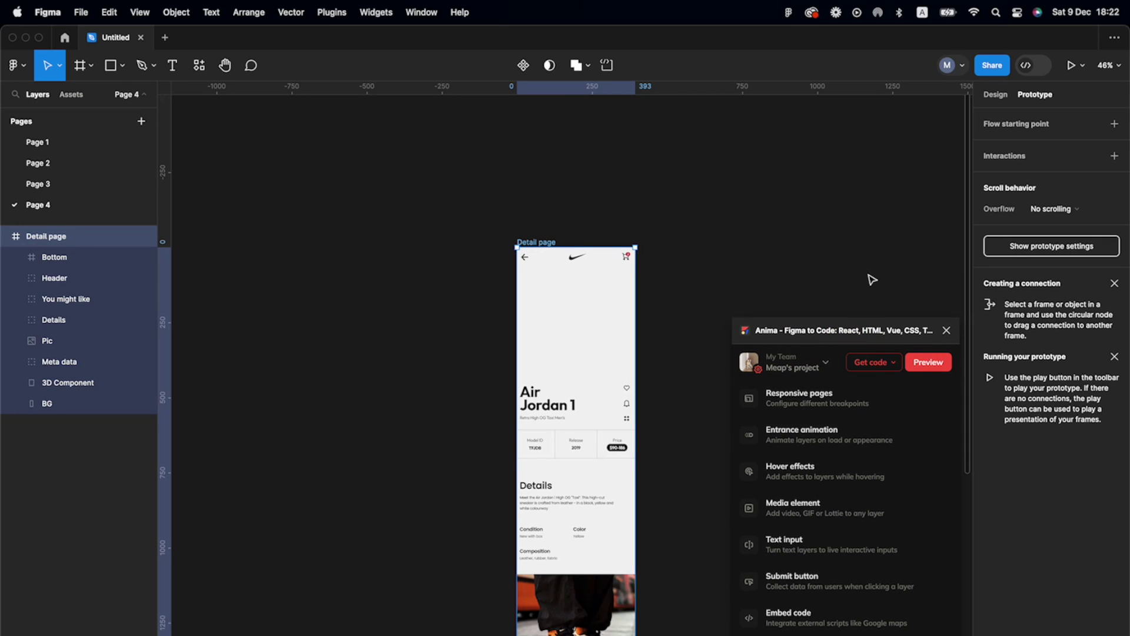
left_click(923, 366)
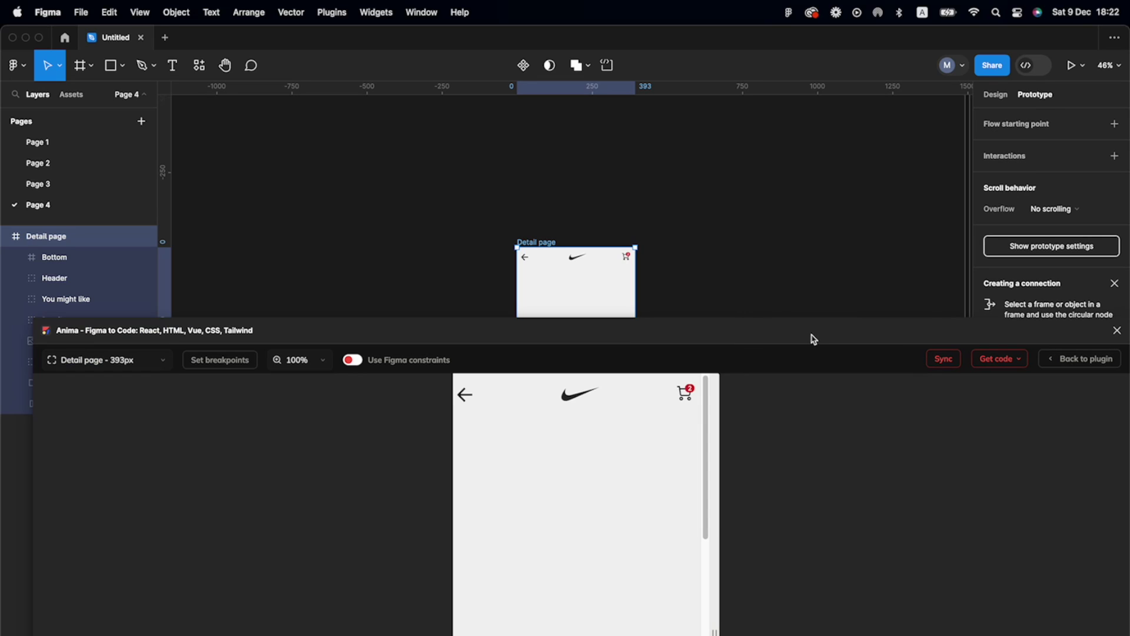
left_click_drag(810, 335, 807, 91)
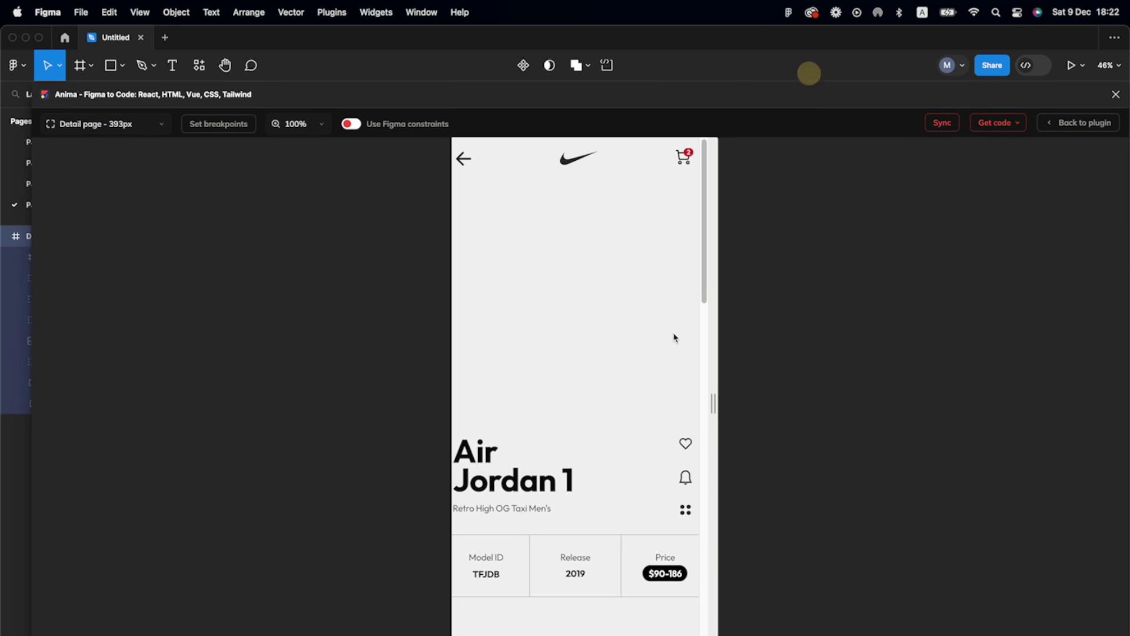
scroll(619, 346, "down", 2)
scroll(619, 345, "down", 15)
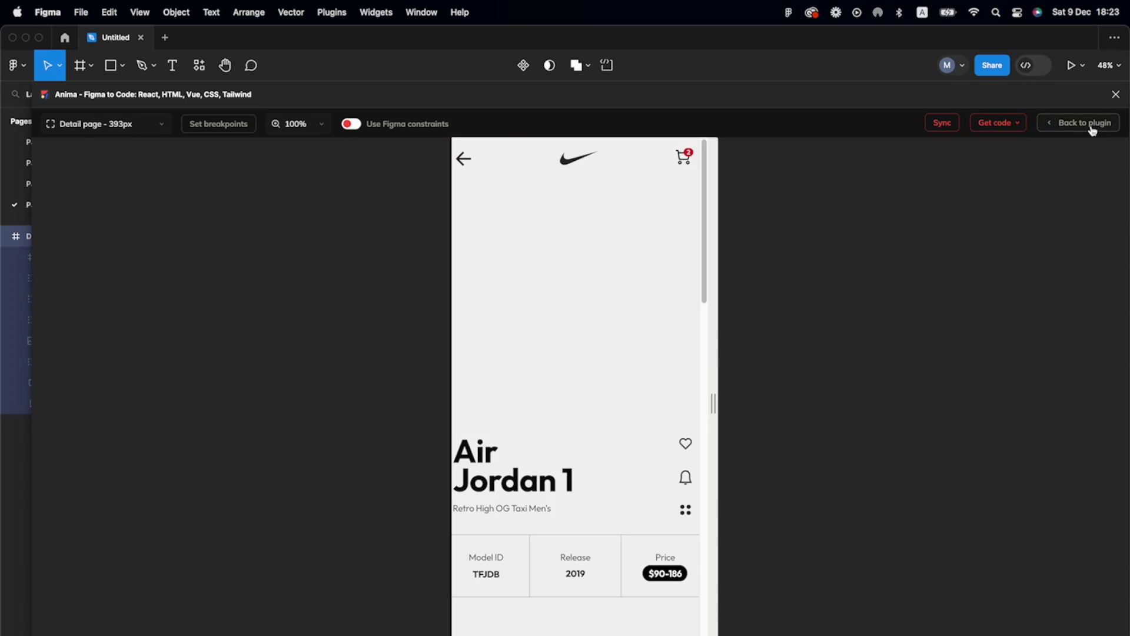
- Set the Header group's prototype scroll position to Fixed
left_click(1086, 123)
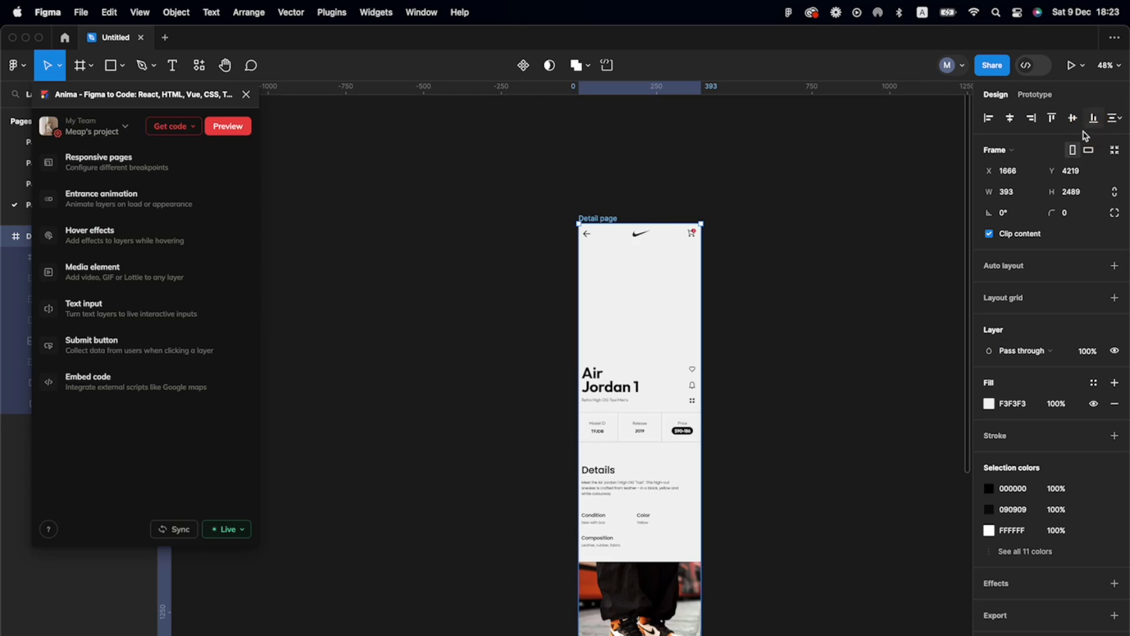
left_click(766, 288)
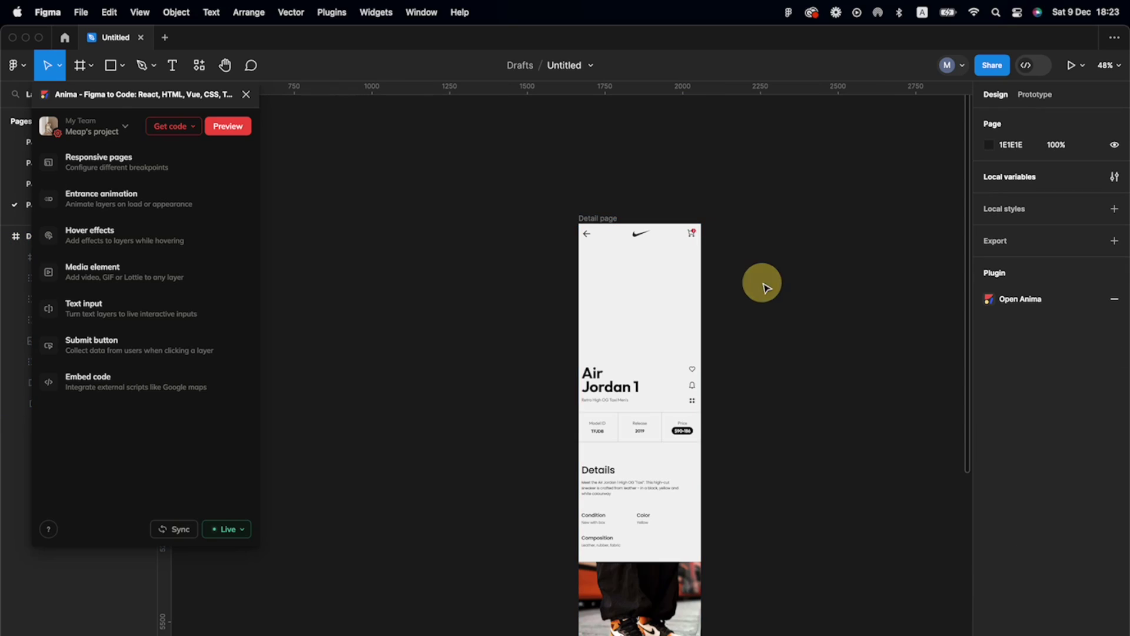
left_click(606, 218)
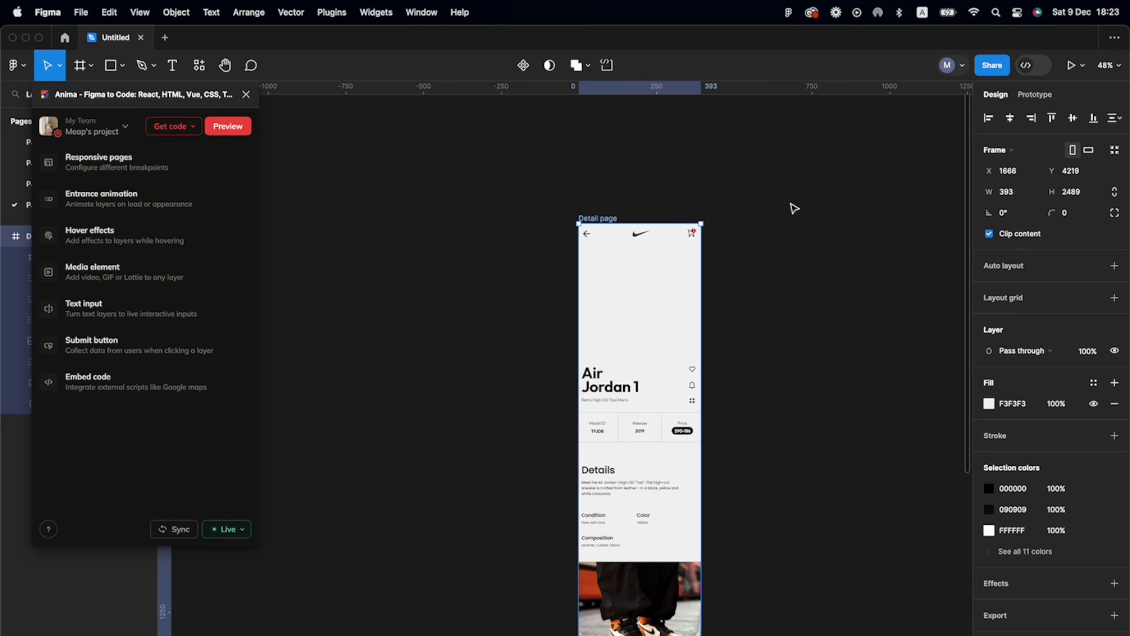
scroll(735, 272, "up", 5)
left_click(628, 210)
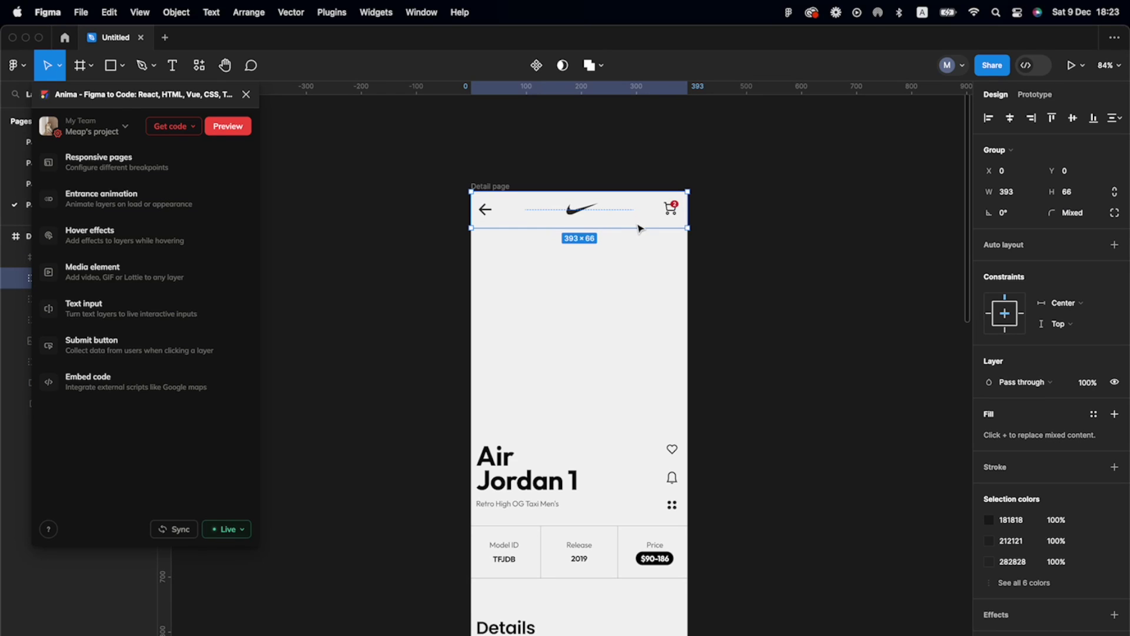
left_click(1034, 94)
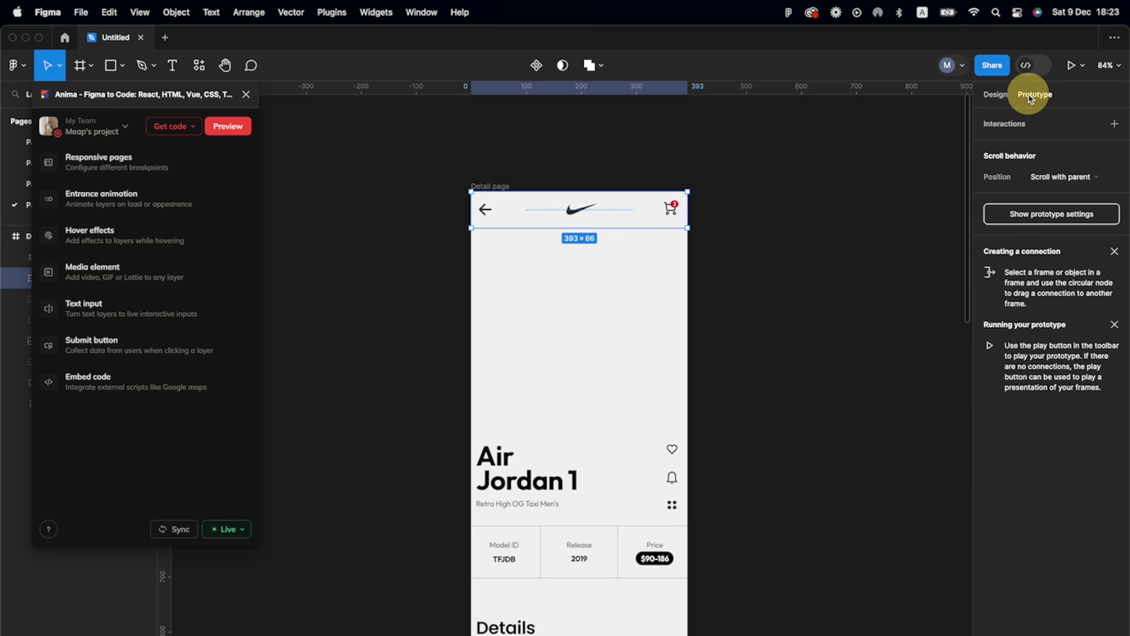
left_click(1048, 179)
left_click(1046, 194)
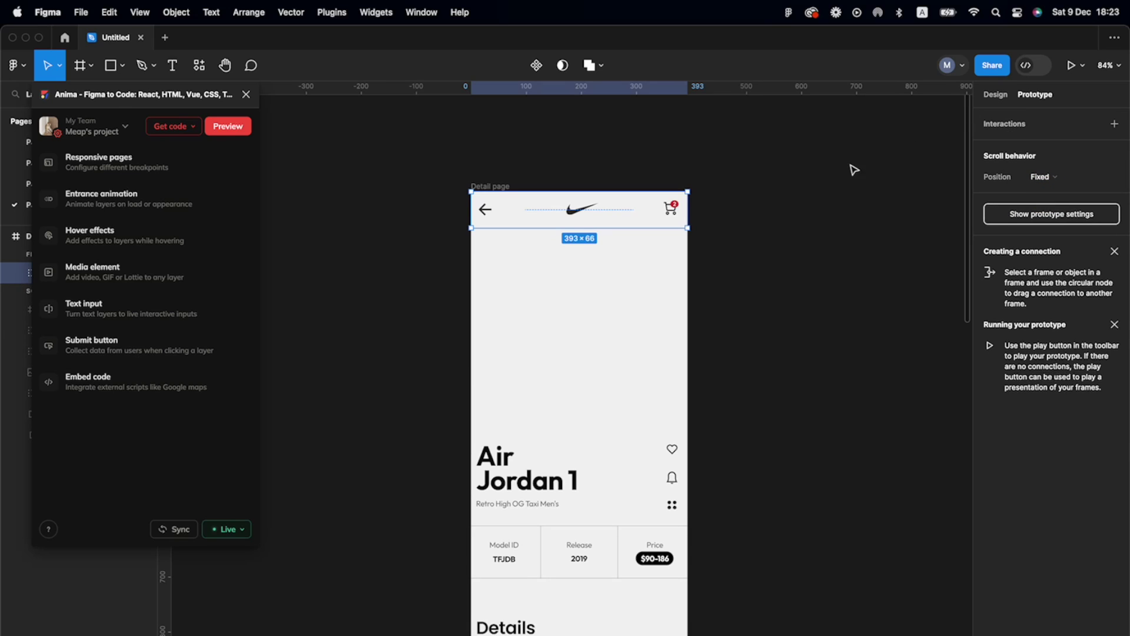
- Fix the size bar in place, constrain it to Bottom, and regenerate the Anima preview
scroll(865, 230, "down", 15)
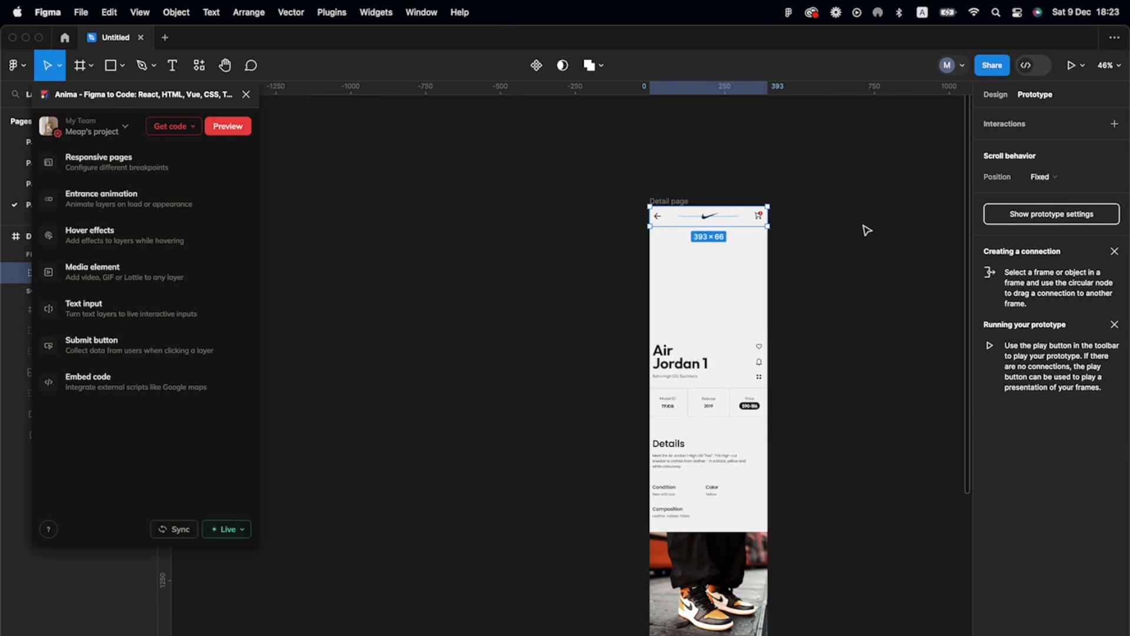
scroll(724, 523, "up", 3)
left_click(729, 504)
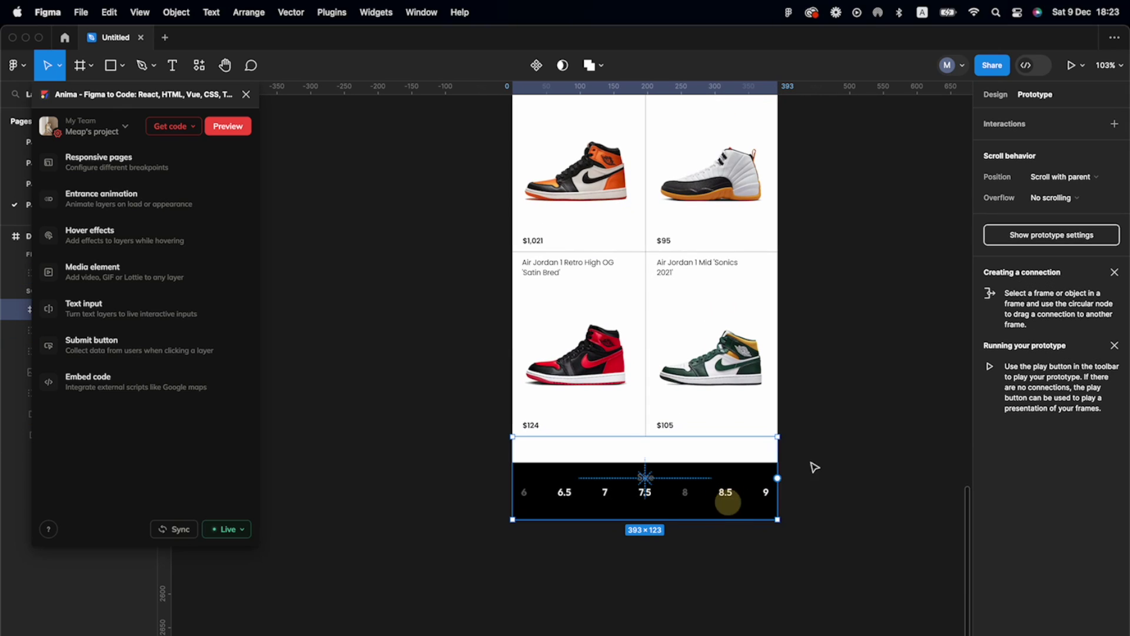
left_click(1055, 184)
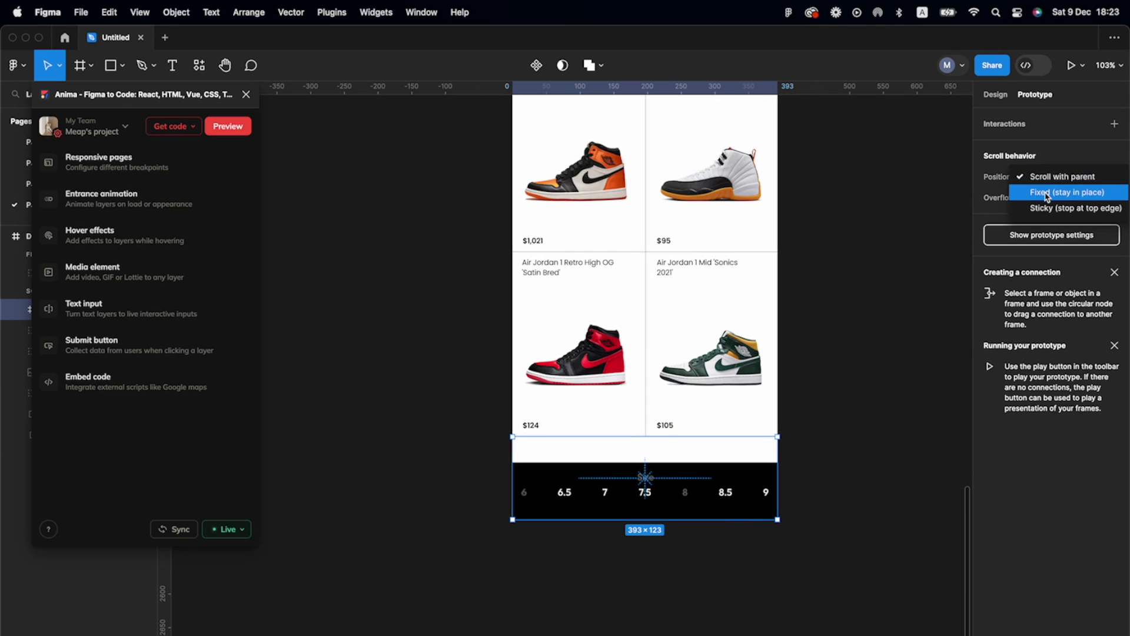
left_click(1046, 194)
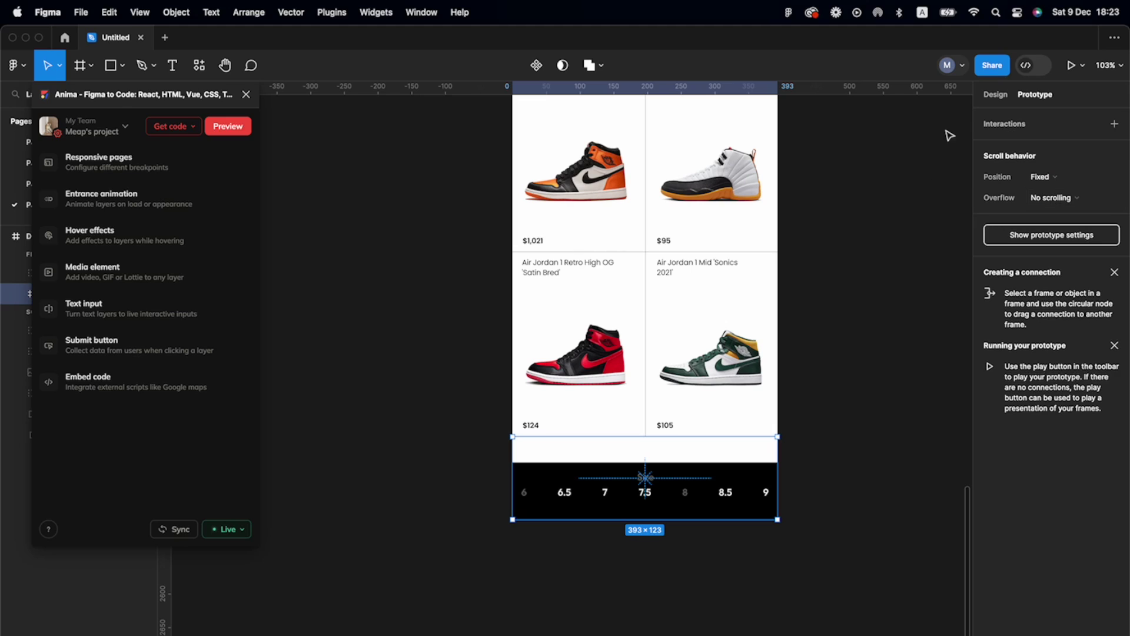
left_click(996, 95)
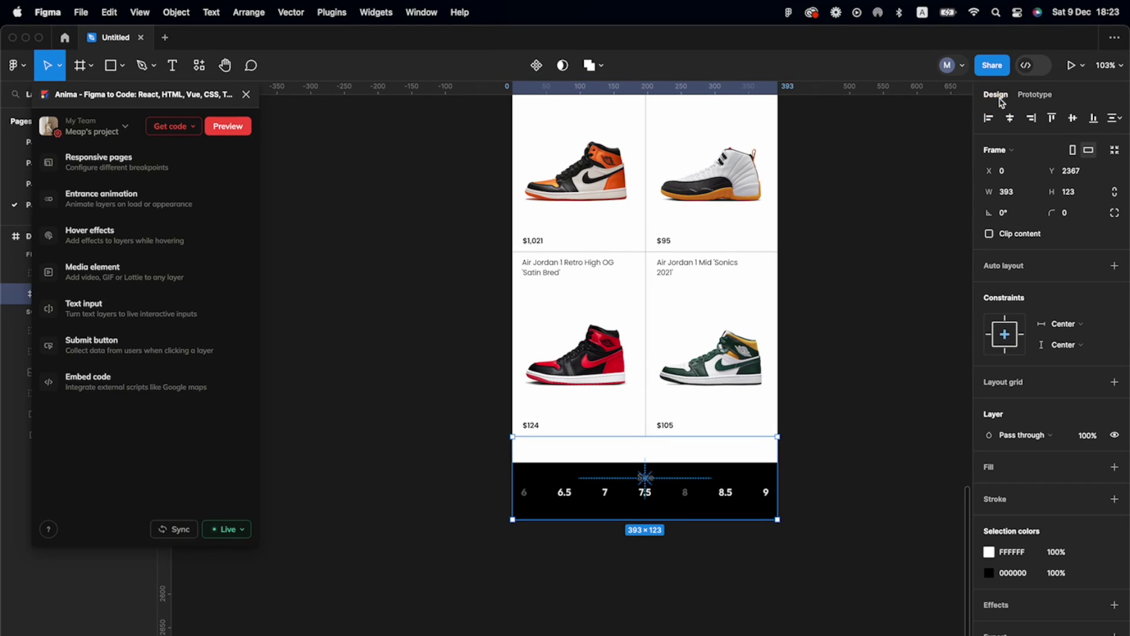
left_click(1005, 351)
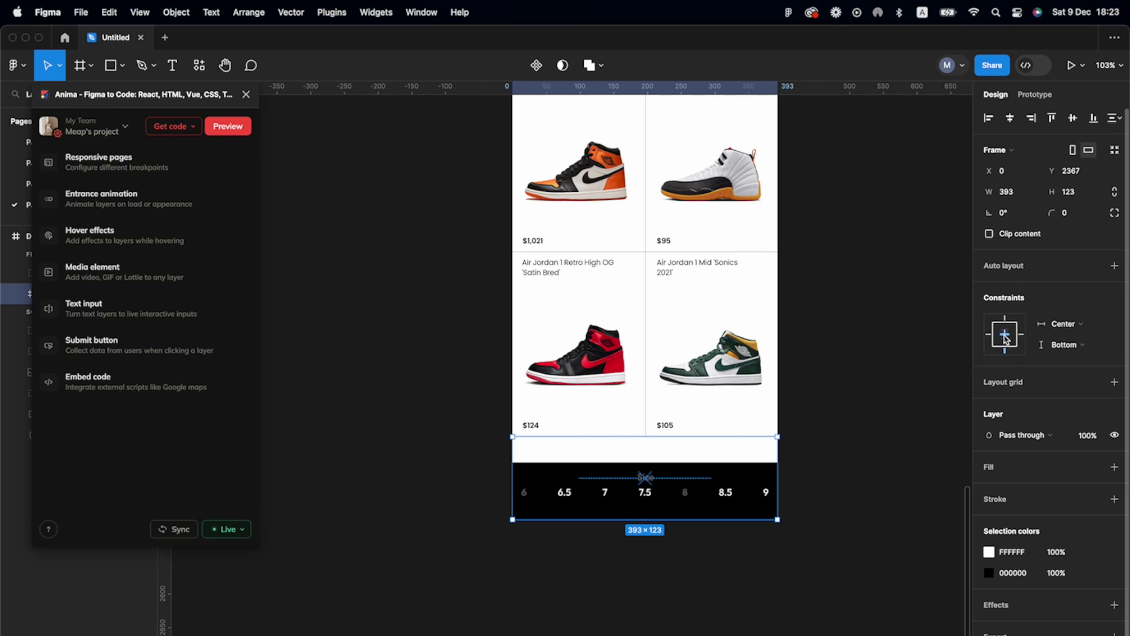
left_click(1006, 339)
left_click(1005, 352)
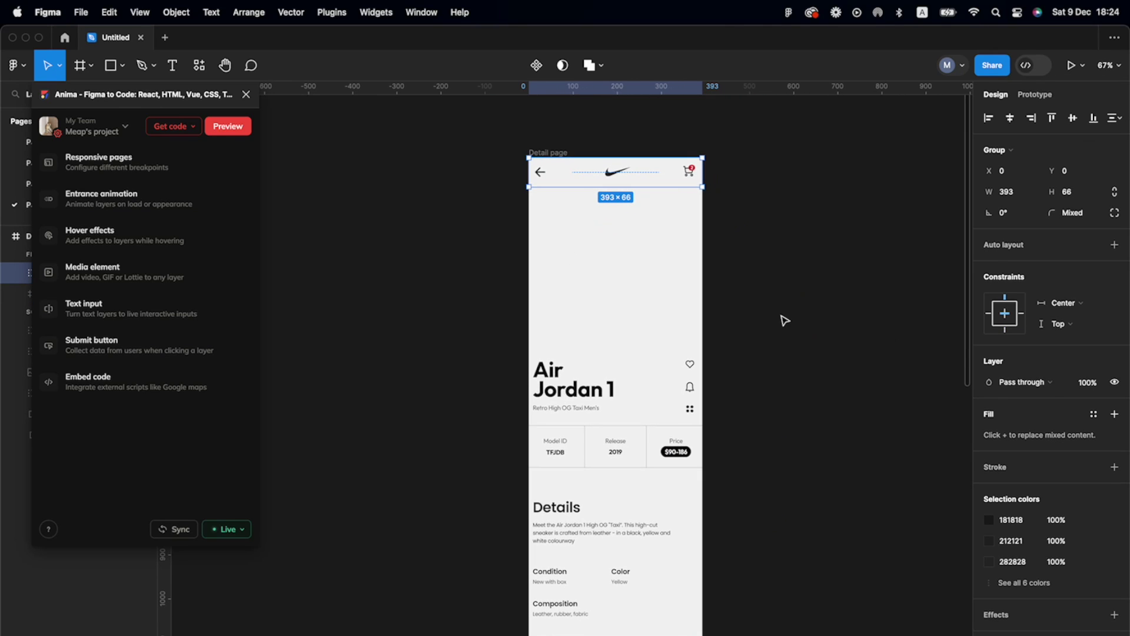
left_click(229, 124)
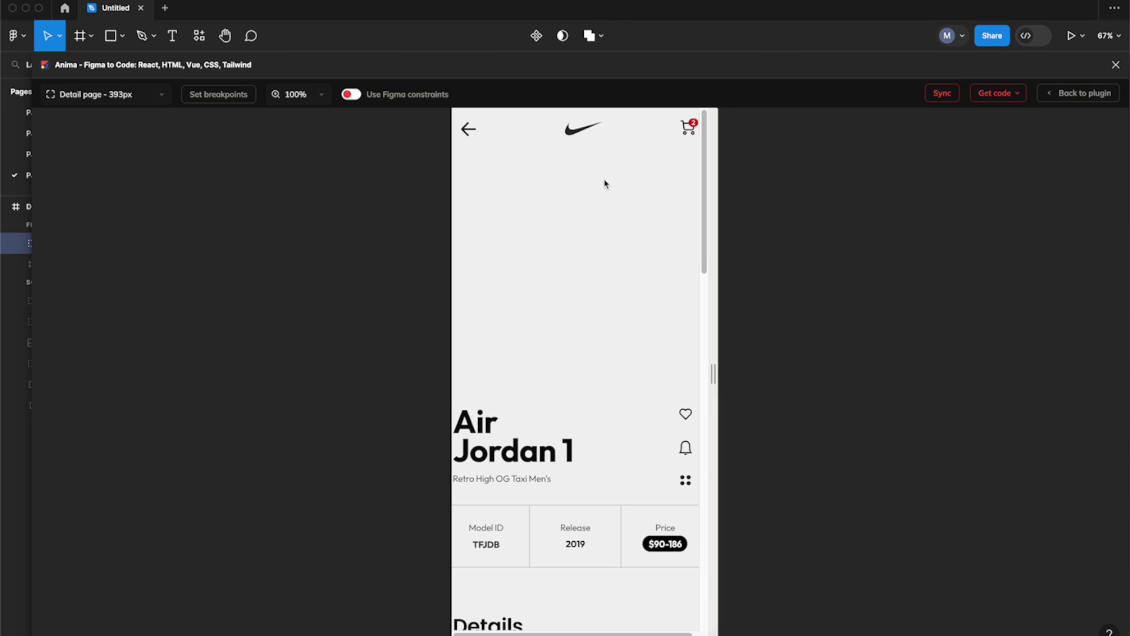
- Turn on Use Figma constraints in the Anima preview, review it, and return to Anima's features
scroll(608, 214, "down", 9)
scroll(608, 197, "down", 10)
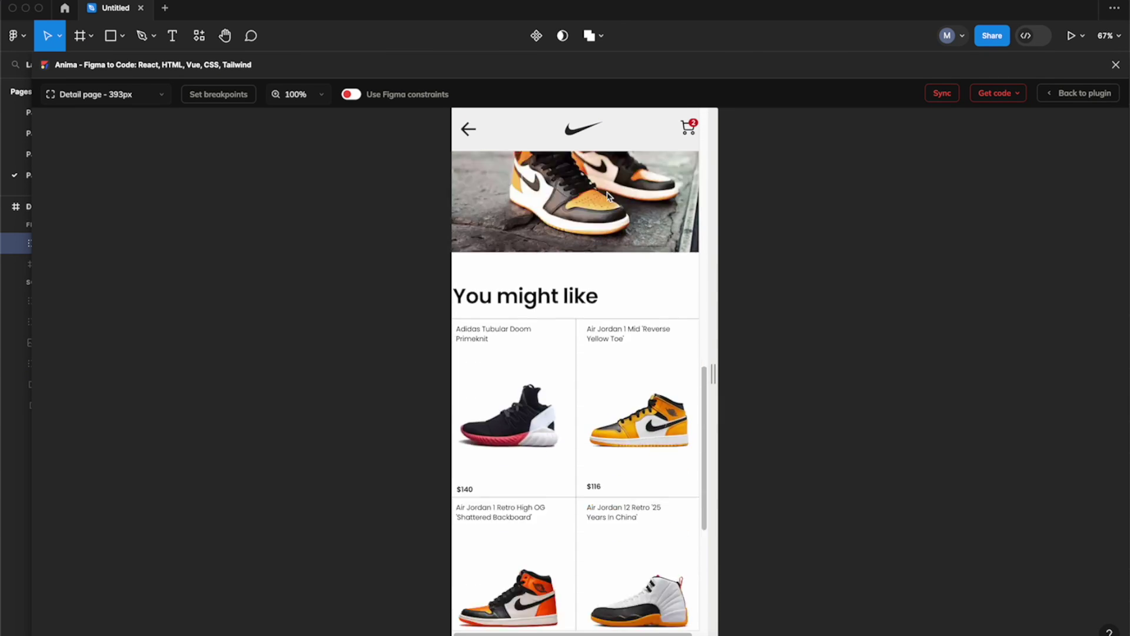
scroll(608, 197, "up", 15)
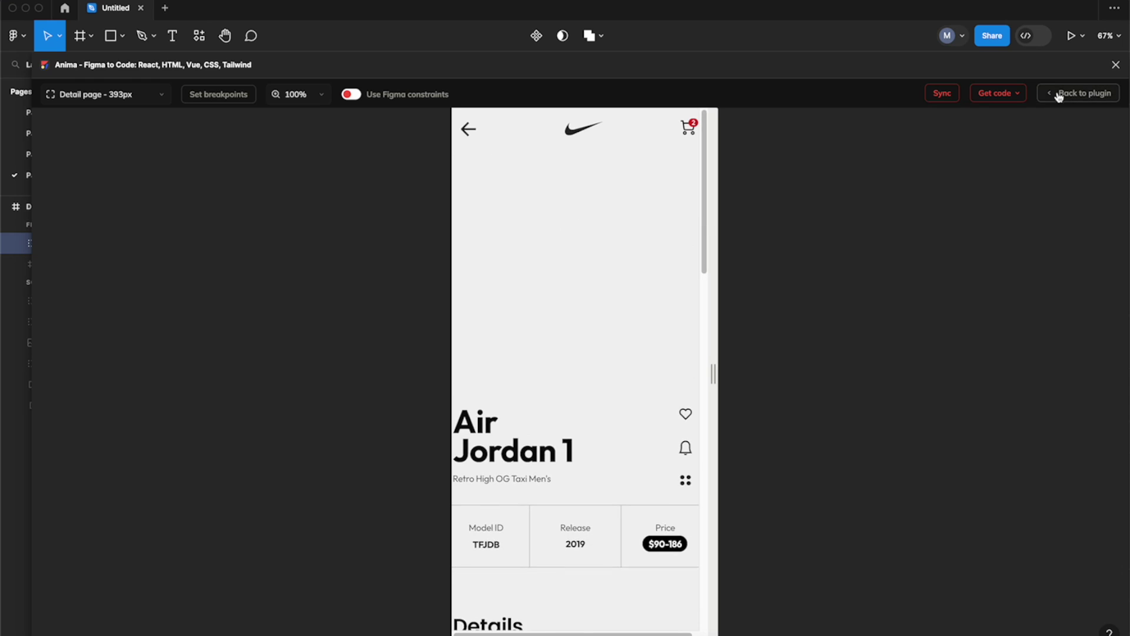
scroll(585, 239, "down", 15)
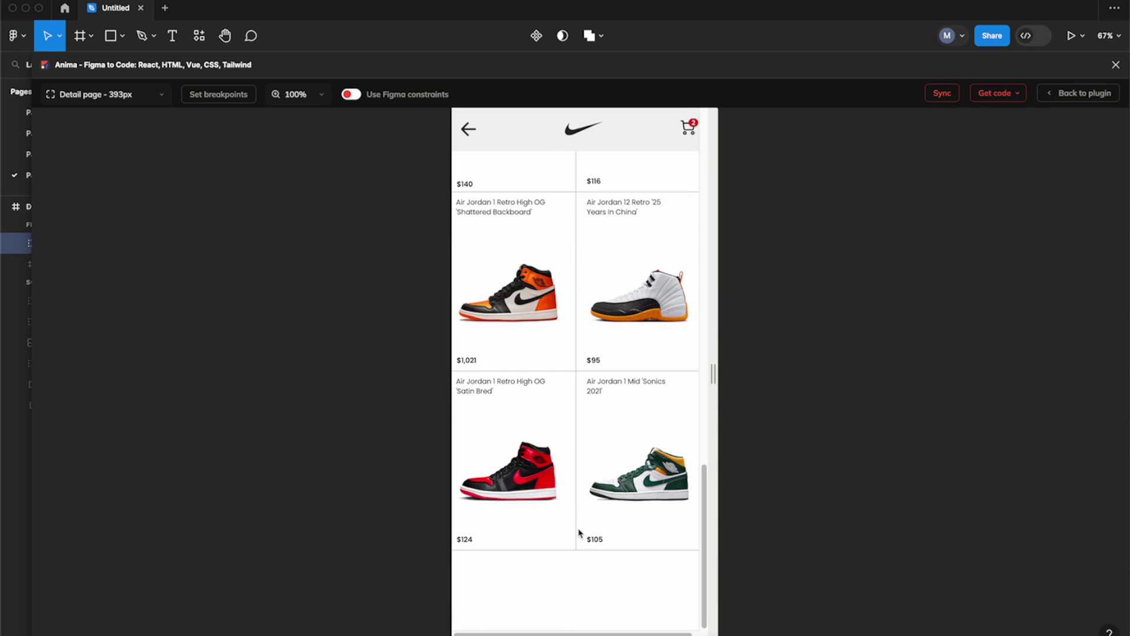
left_click(350, 95)
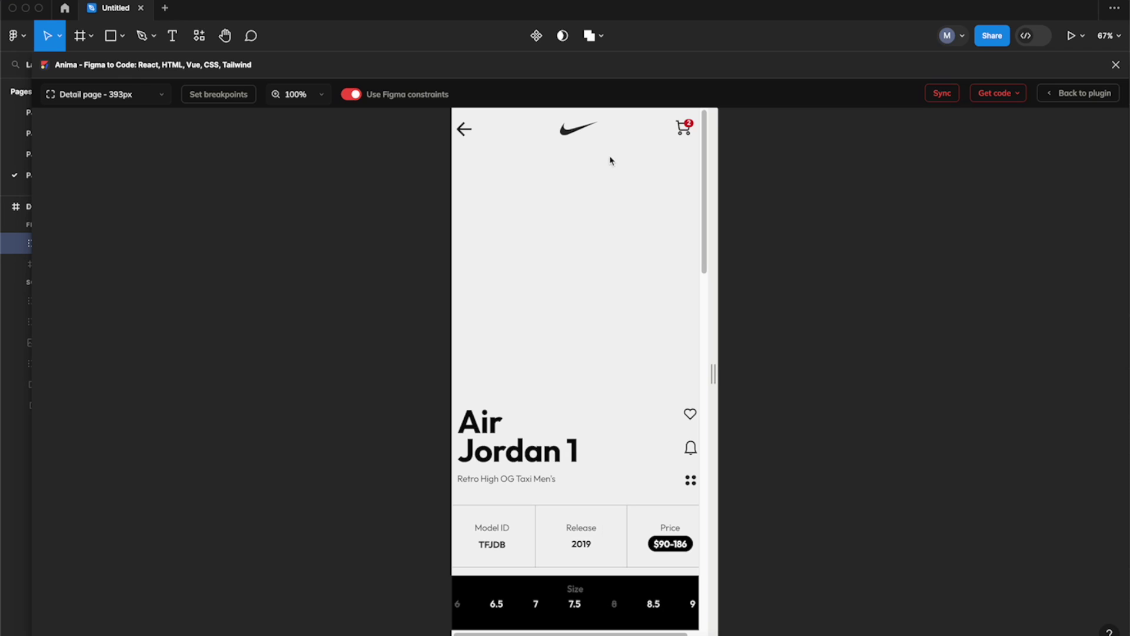
scroll(612, 244, "down", 10)
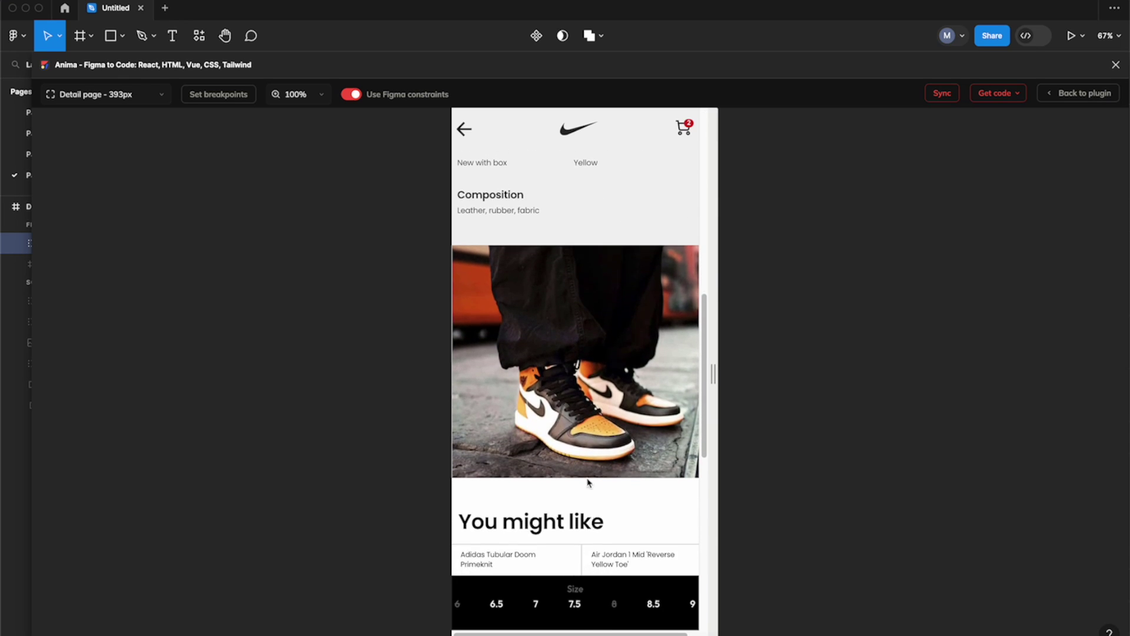
scroll(589, 478, "down", 5)
scroll(590, 474, "up", 20)
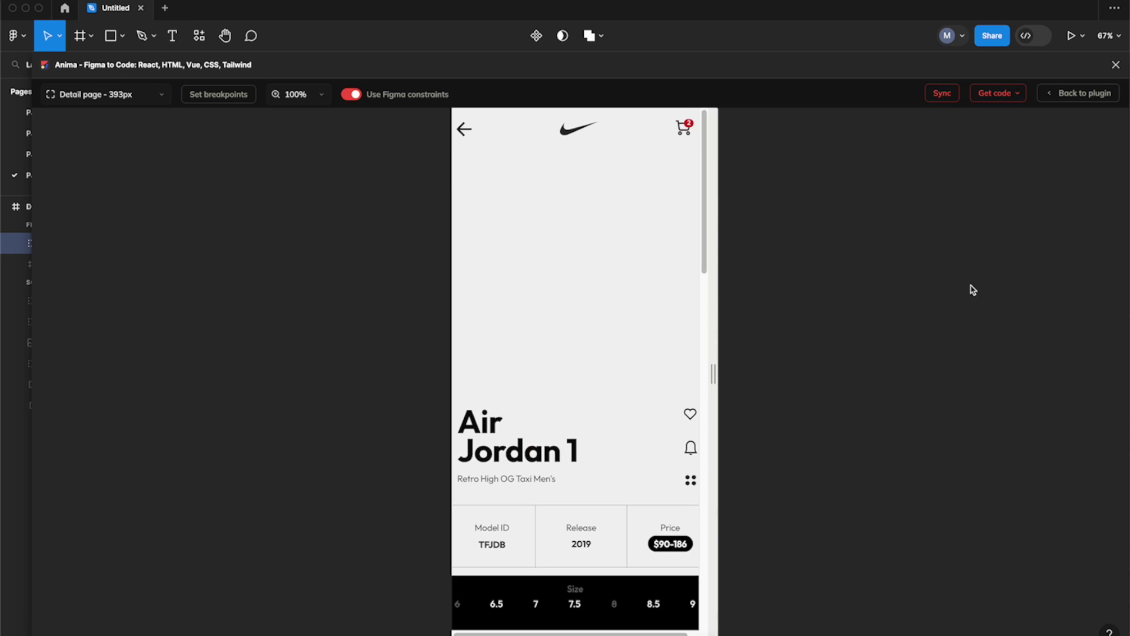
left_click(1106, 95)
scroll(647, 294, "up", 2)
- Stretch the hero rectangle to 542 px tall and select the 3D Component rectangle
left_click(658, 247)
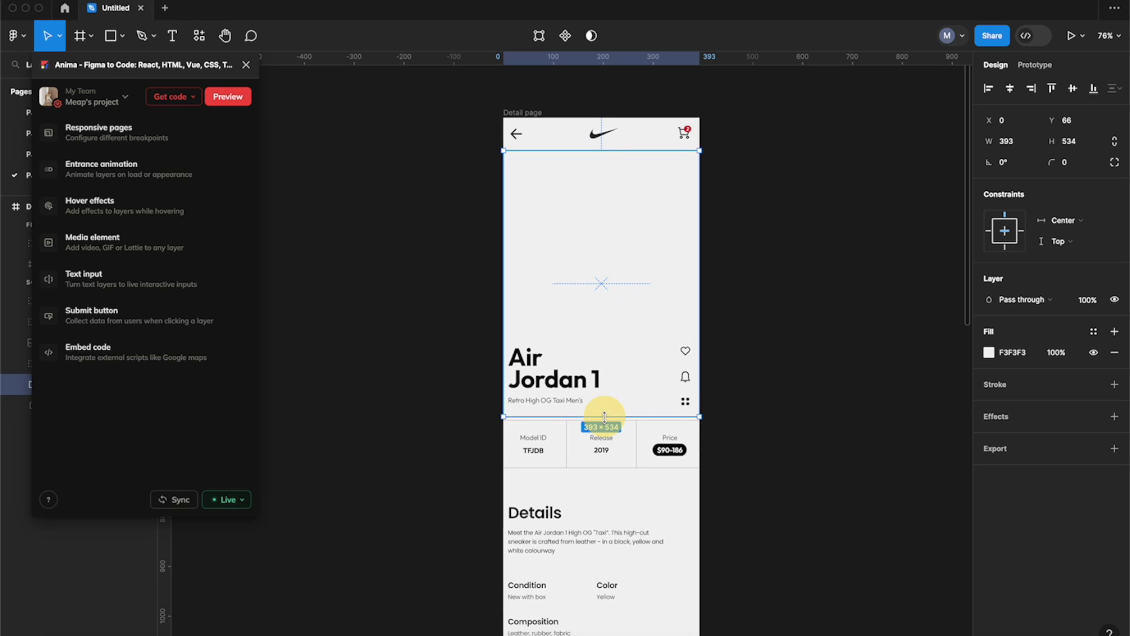
left_click_drag(604, 416, 603, 420)
left_click(386, 119)
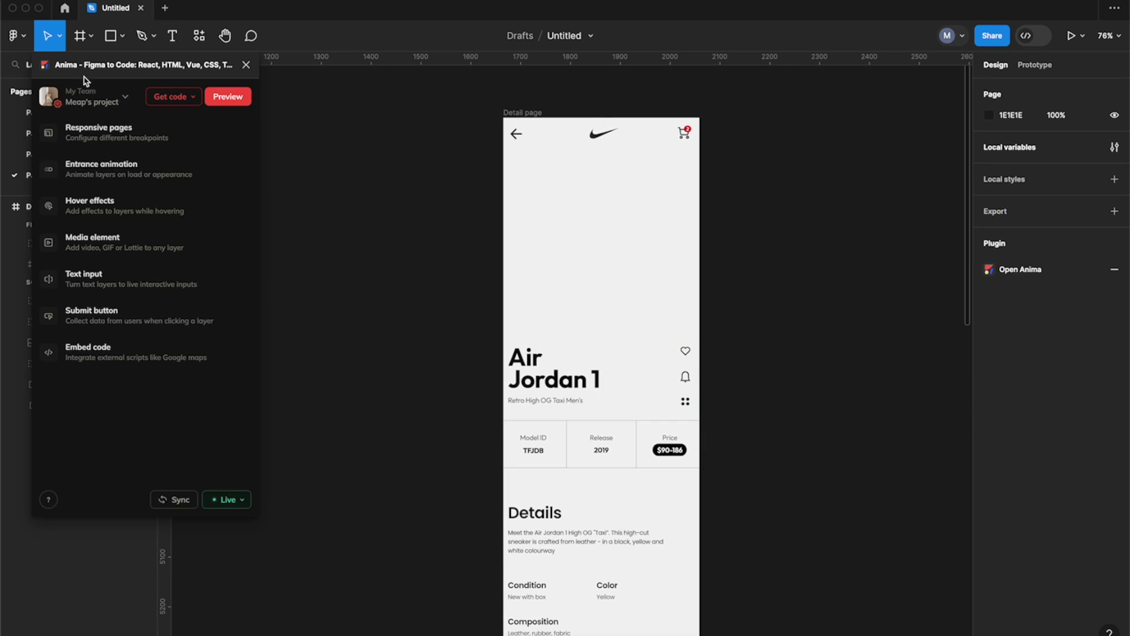
left_click_drag(86, 69, 970, 386)
left_click(586, 253)
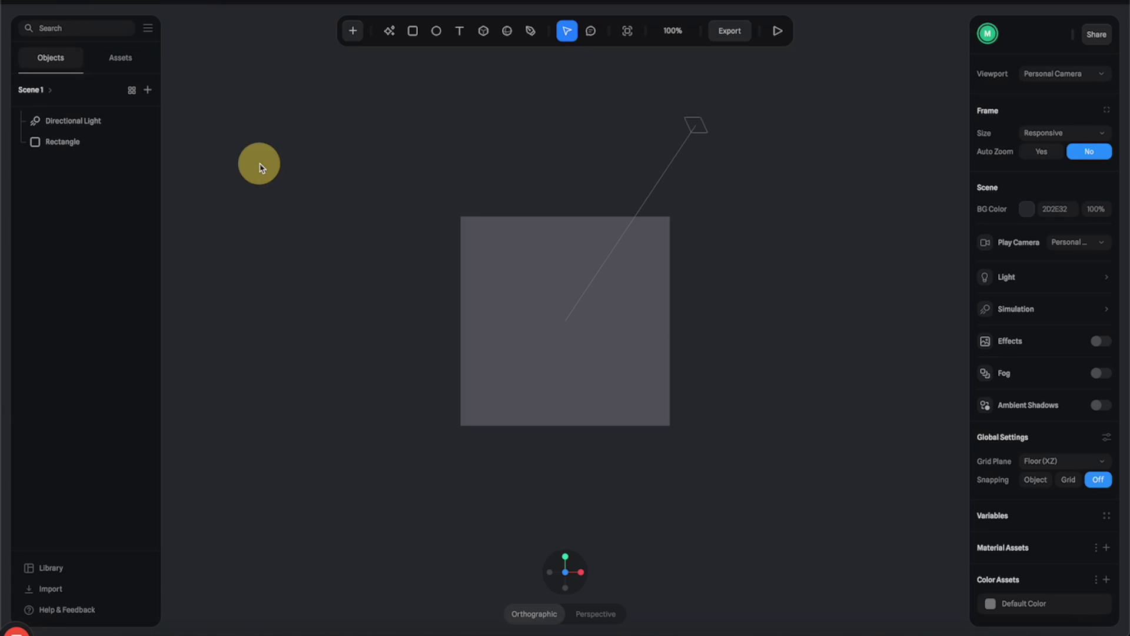
- Select the default Rectangle in the new Spline scene
left_click(627, 367)
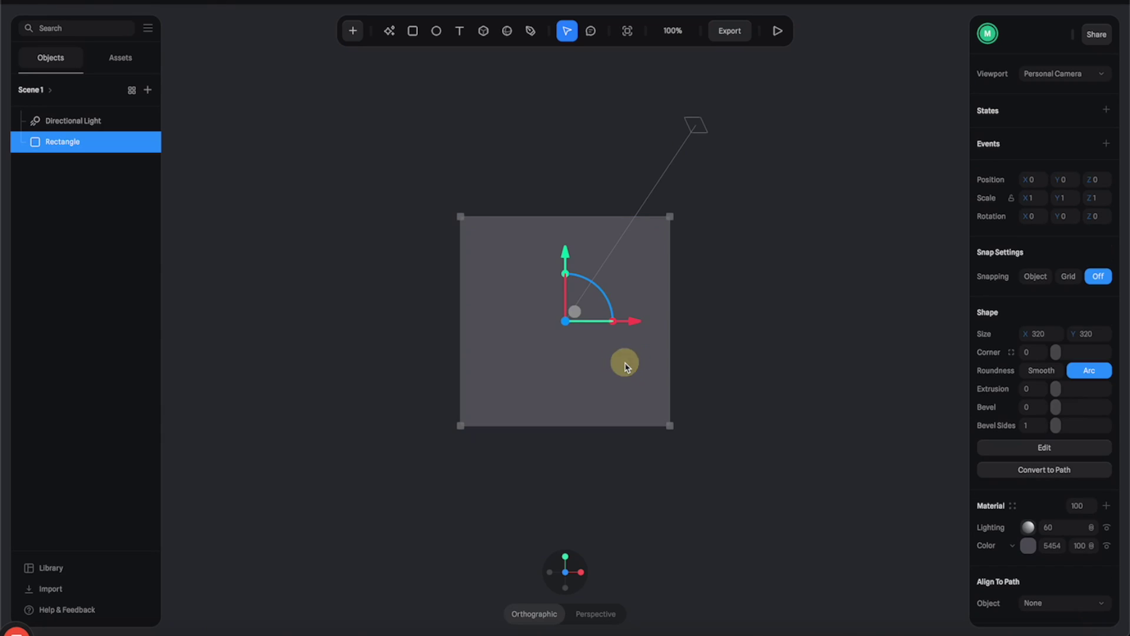
- Delete the rectangle, import scene.glb from Finder, and scale the shoe up to fill the view
key("Delete")
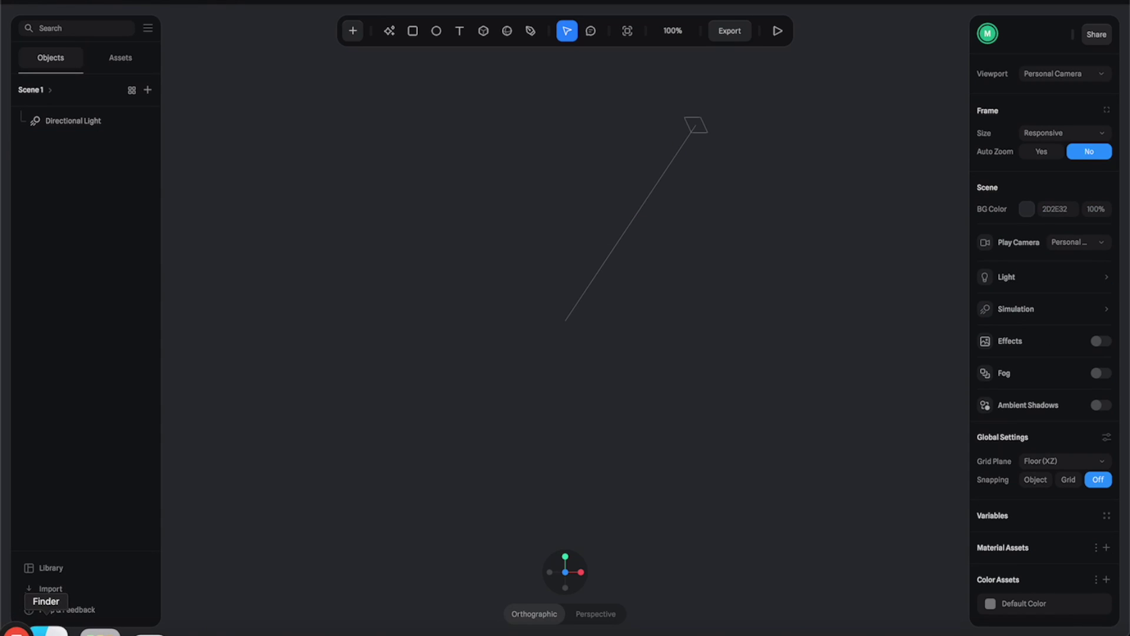
left_click(47, 631)
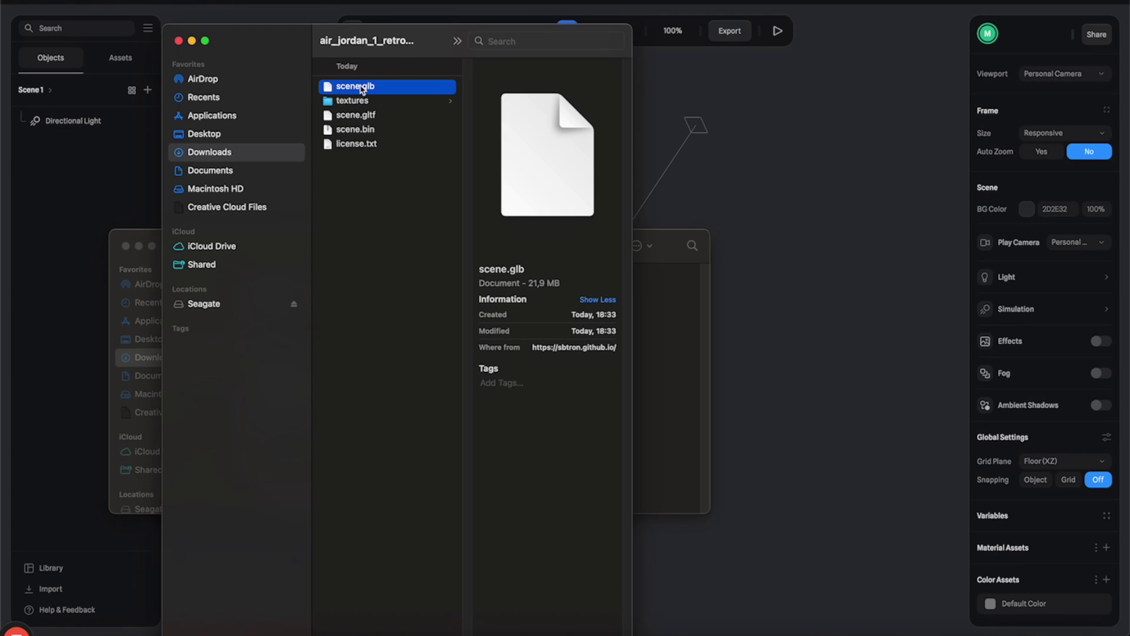
left_click_drag(361, 88, 836, 303)
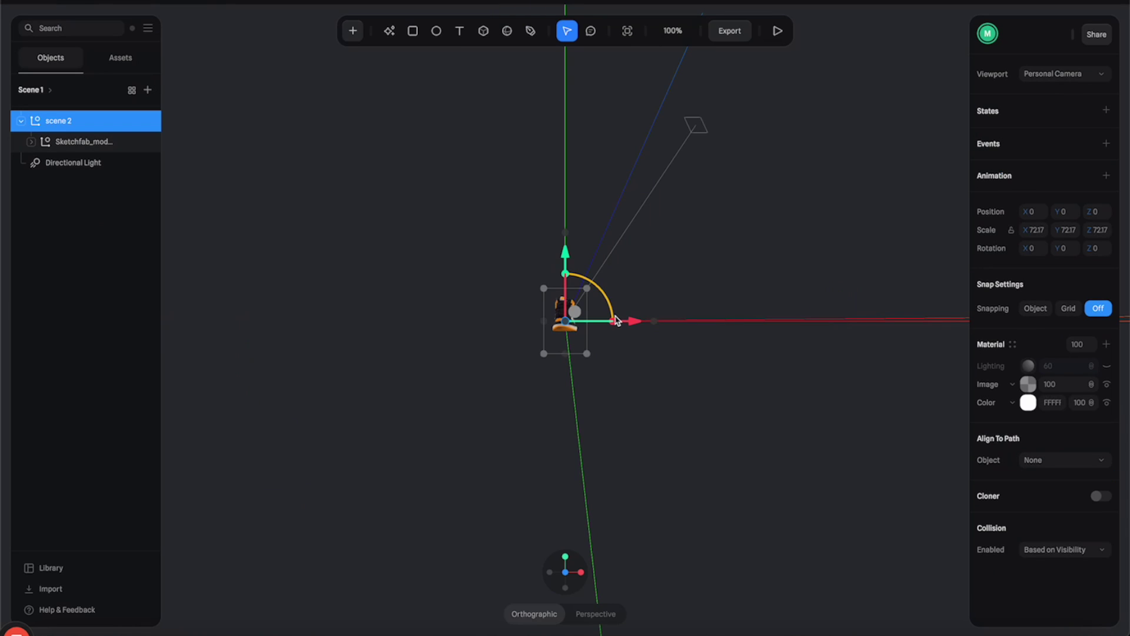
left_click(751, 201)
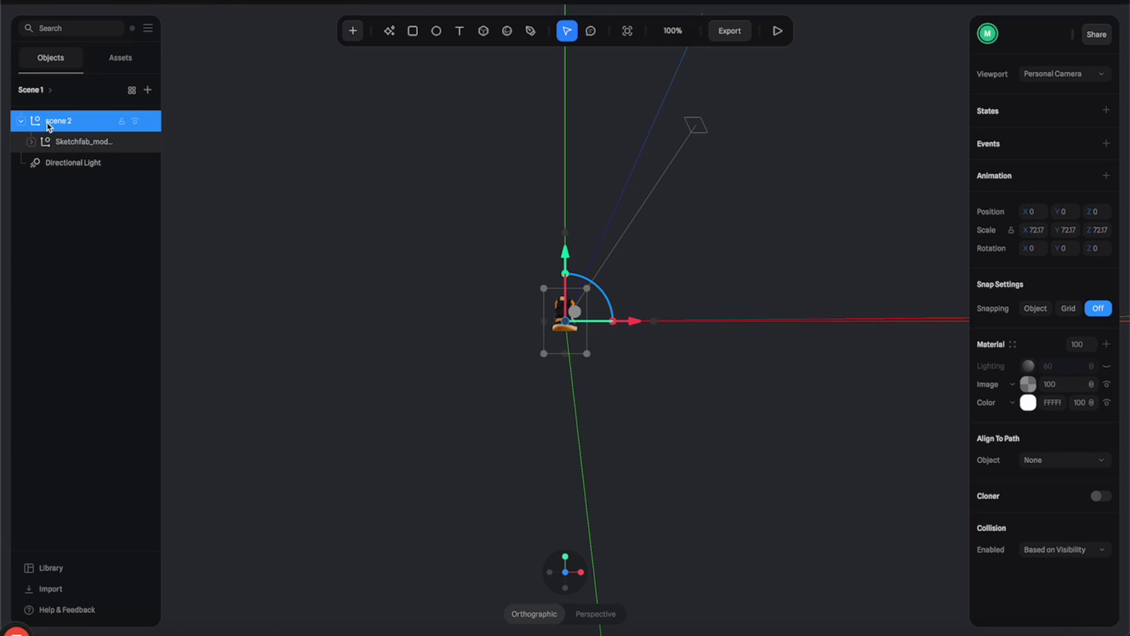
left_click_drag(587, 287, 671, 221)
mouse_move(810, 240)
left_mouse_down()
mouse_move(736, 259)
mouse_move(689, 252)
mouse_move(785, 249)
mouse_move(696, 261)
mouse_move(717, 252)
left_mouse_up()
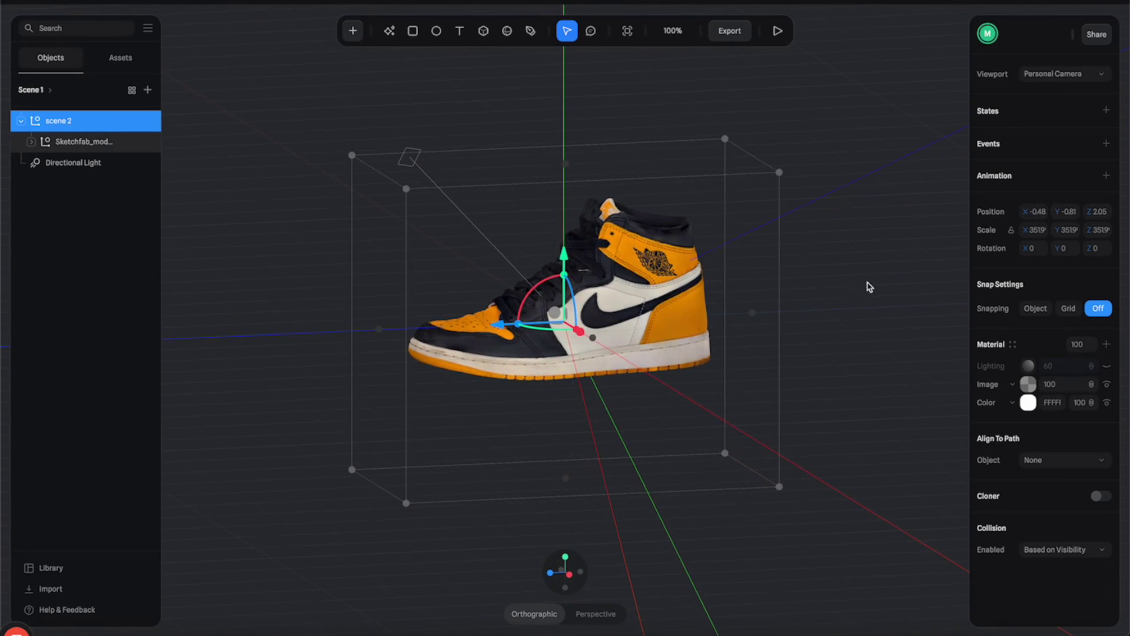
left_click(140, 143)
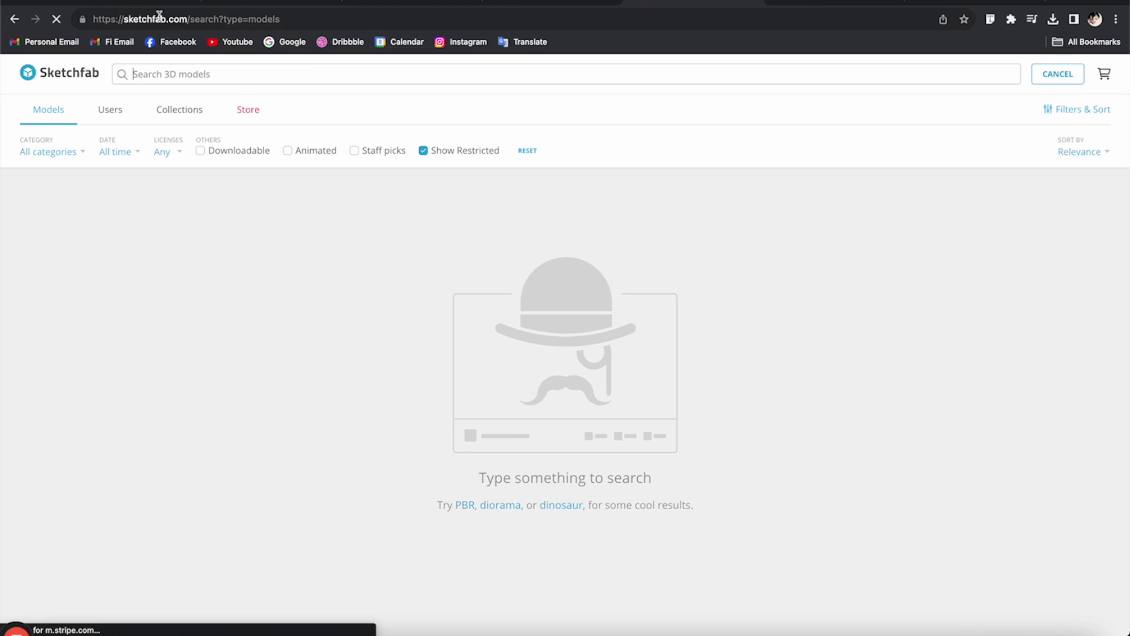
- Search Sketchfab for downloadable 'air jordan' models
left_click(174, 19)
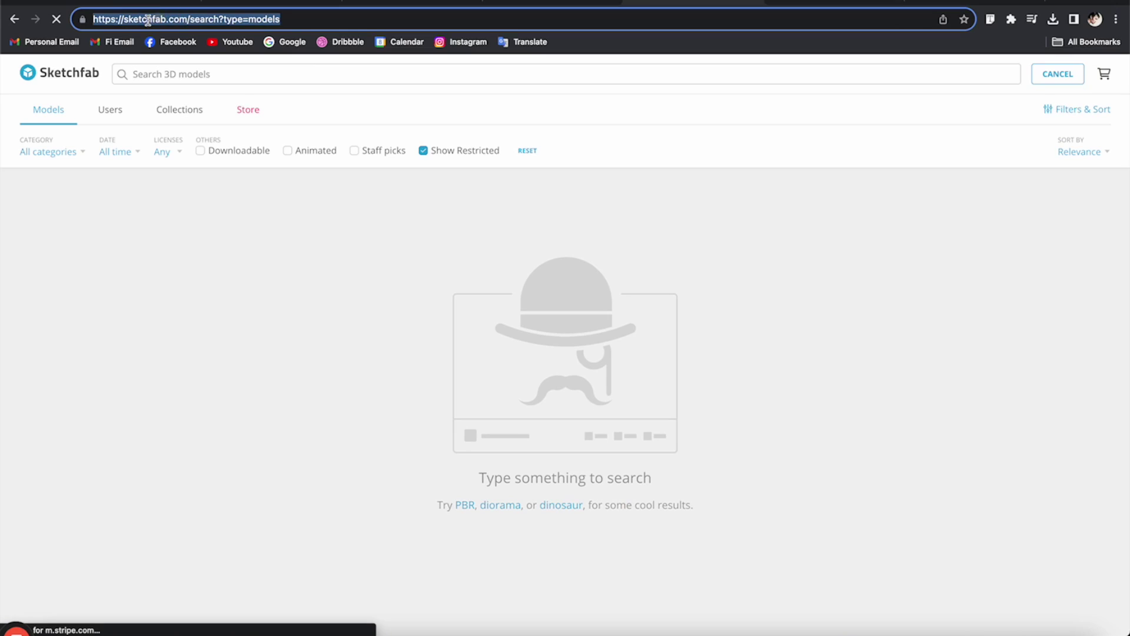
left_click(174, 20)
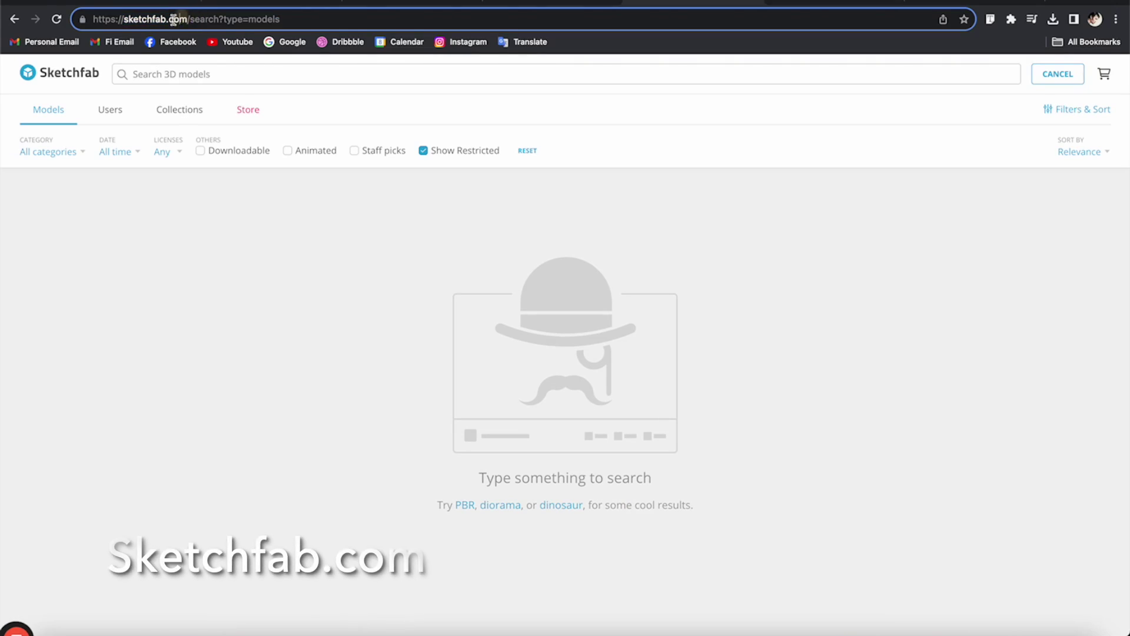
left_click(201, 150)
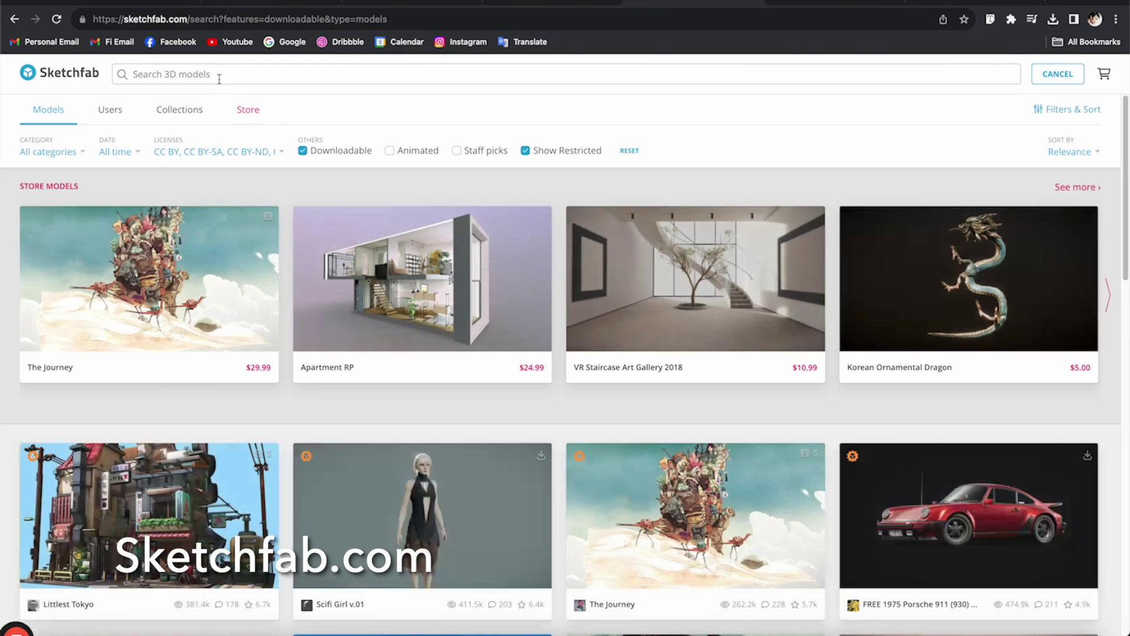
type("air")
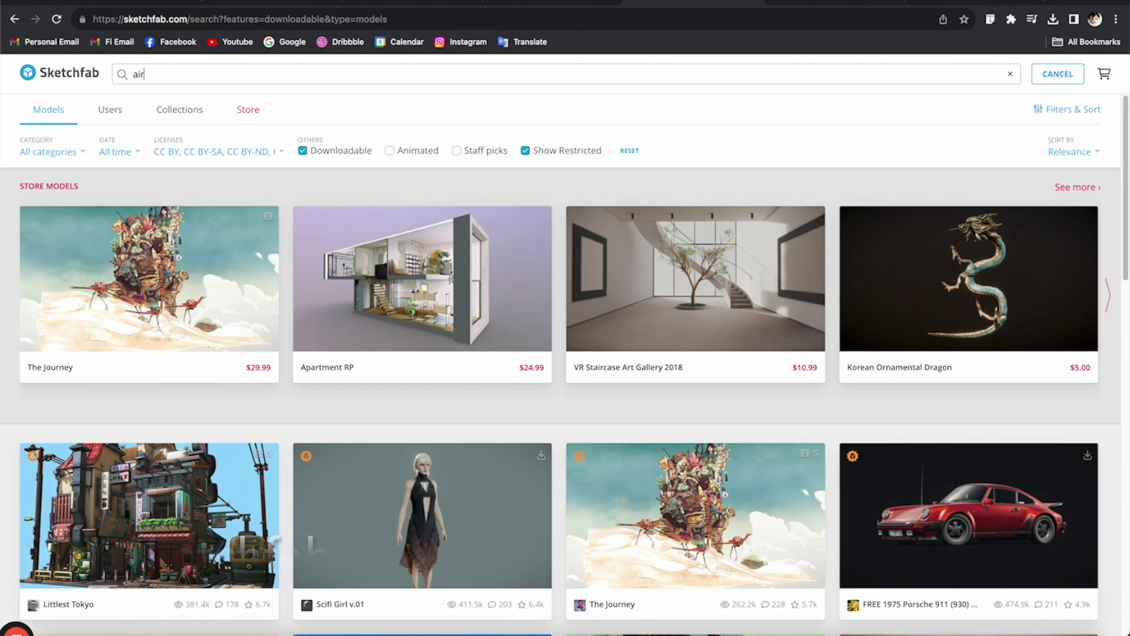
type(" jordan")
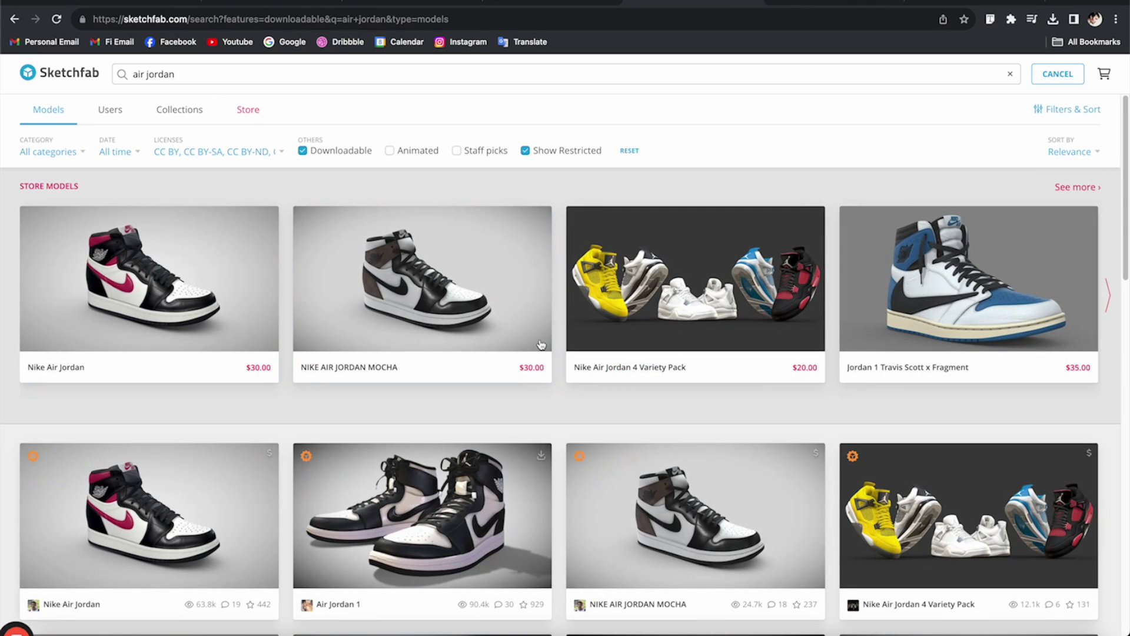
scroll(353, 194, "down", 4)
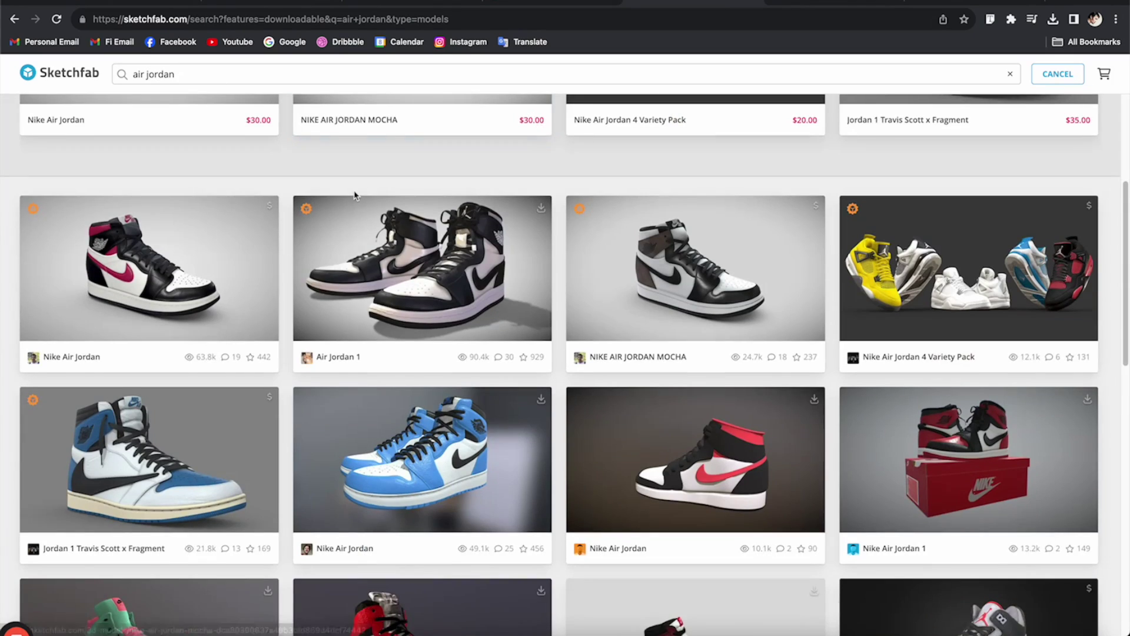
scroll(845, 287, "down", 1)
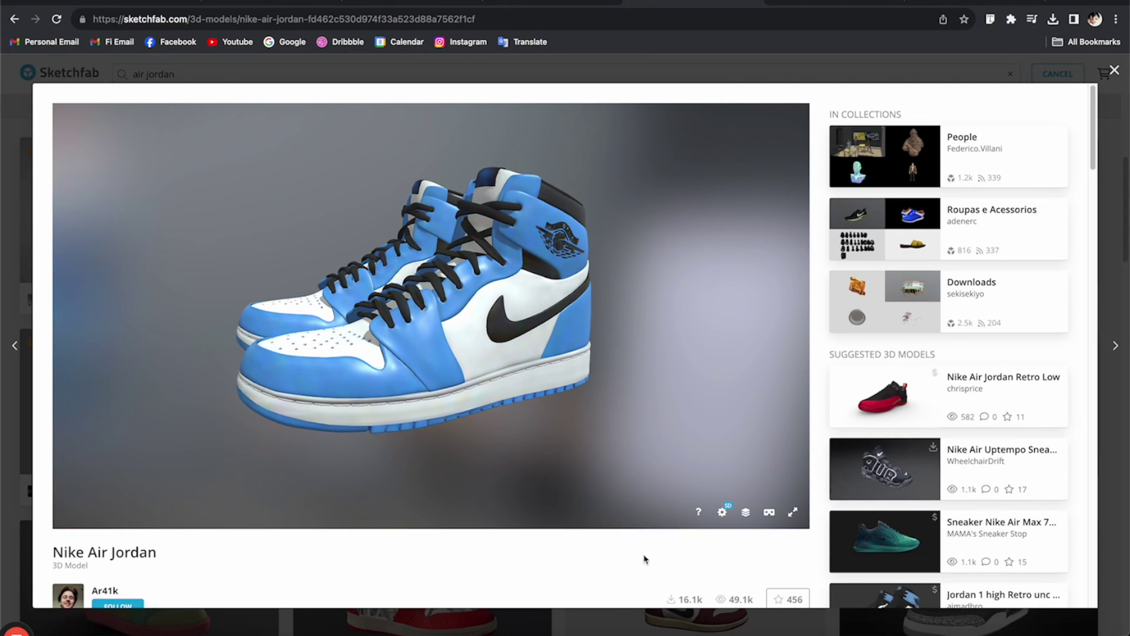
scroll(469, 506, "down", 4)
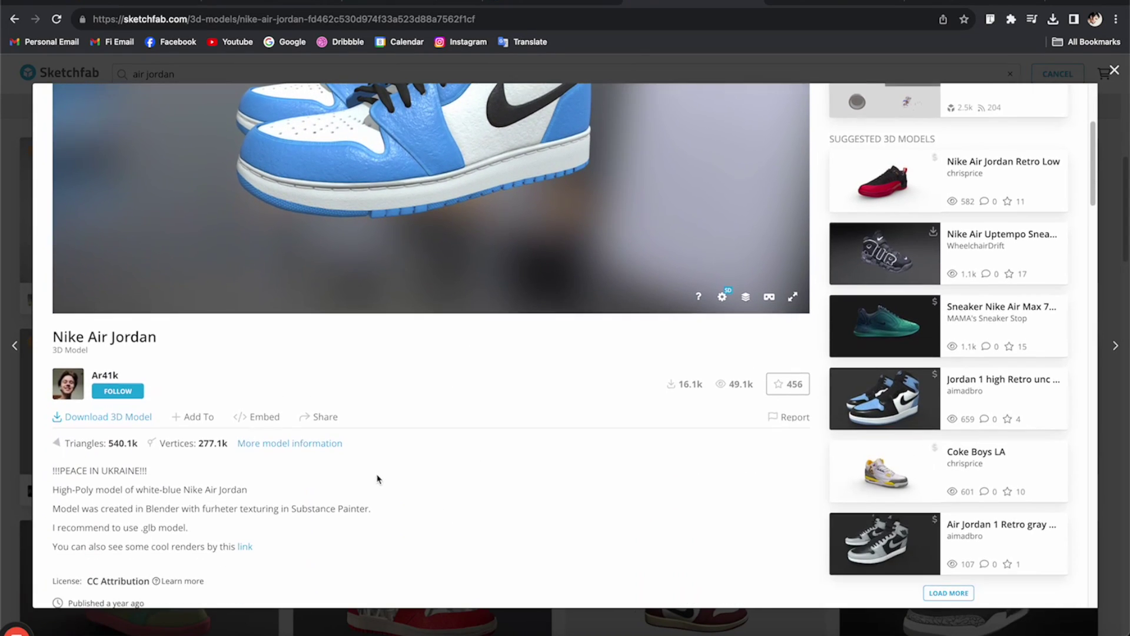
- Check the Nike Air Jordan model's GLB download formats, then orbit the shoe in Spline
left_click(128, 418)
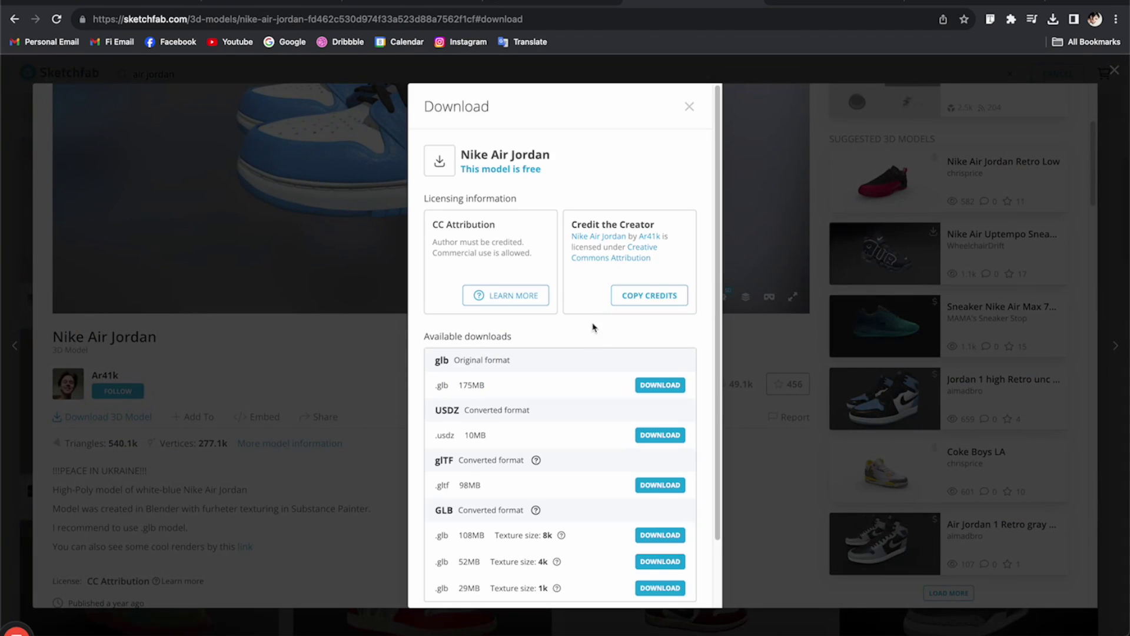
scroll(576, 432, "down", 1)
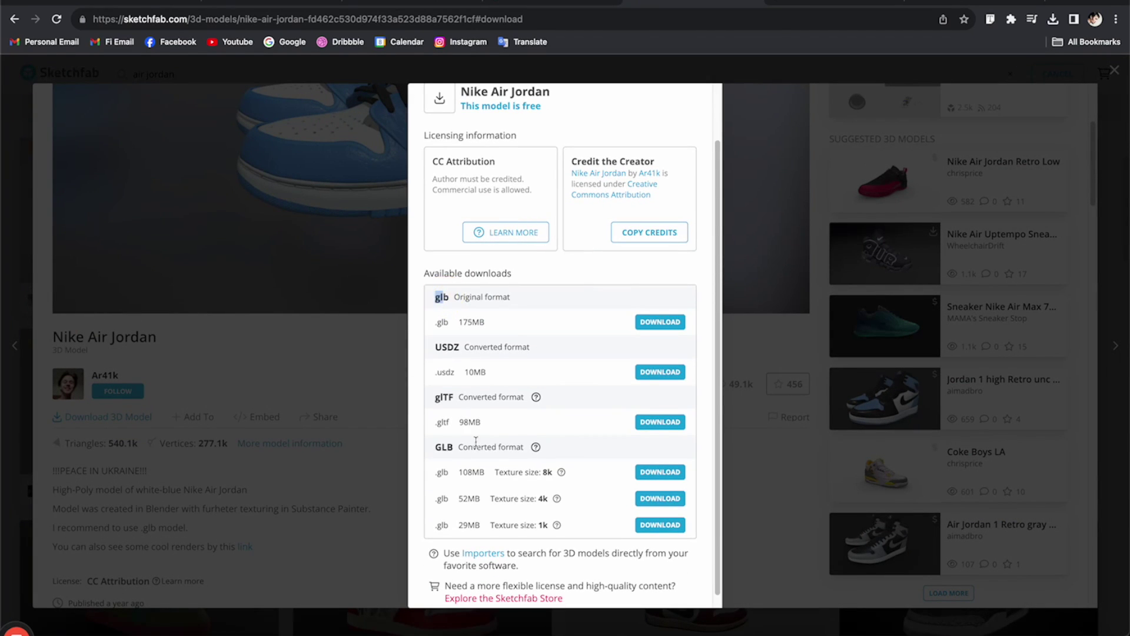
scroll(479, 444, "down", 1)
left_click_drag(451, 433, 427, 433)
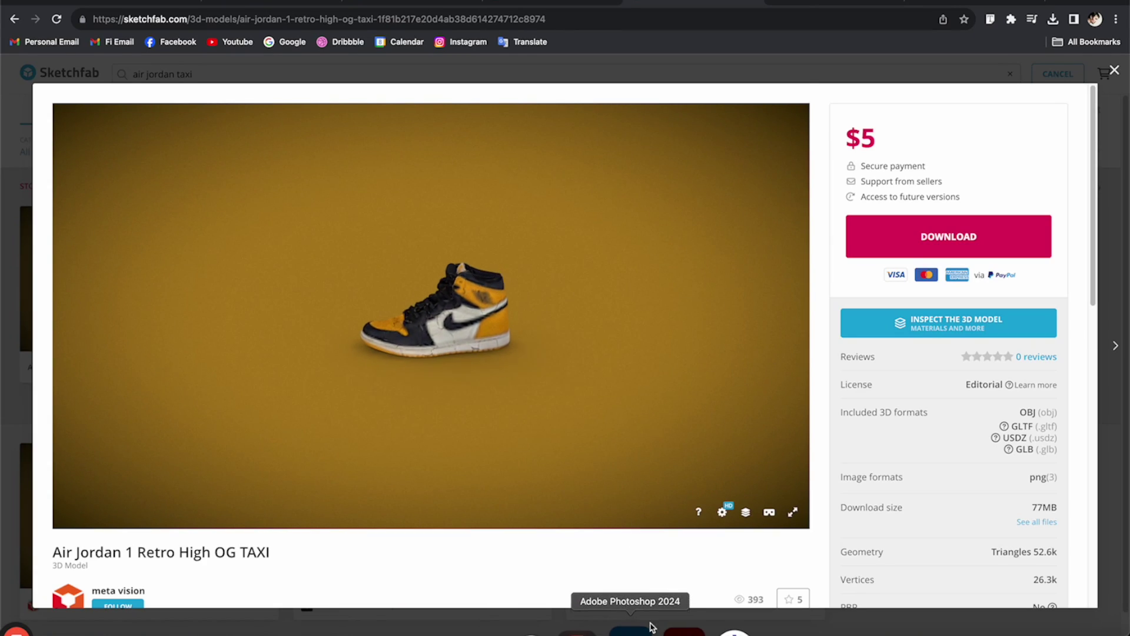
scroll(659, 586, "down", 3)
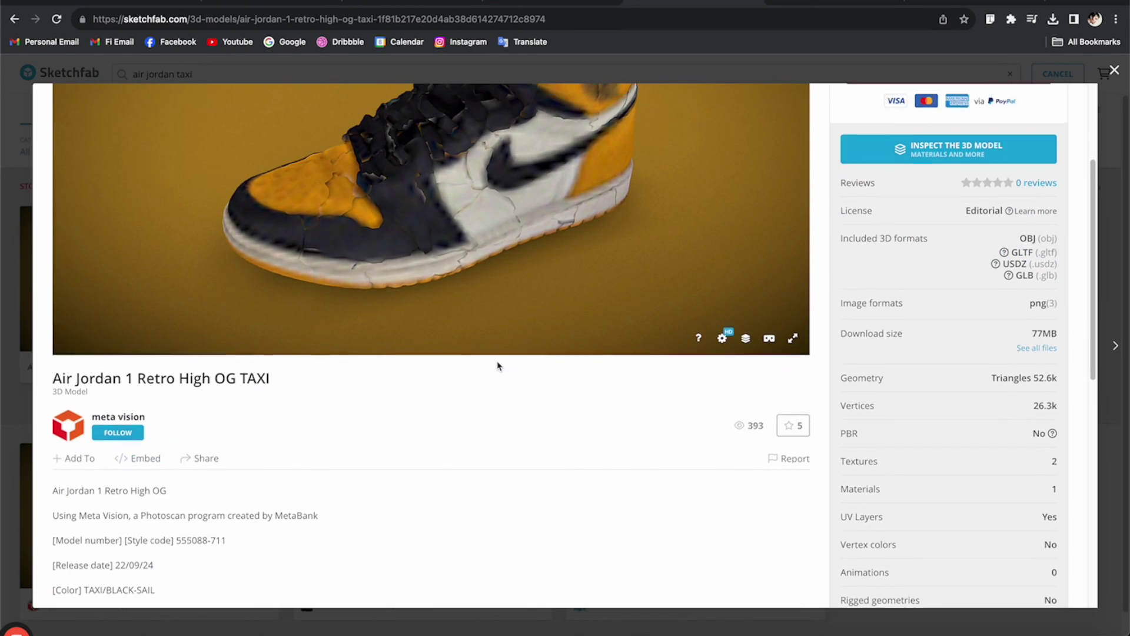
scroll(774, 191, "up", 1)
scroll(369, 176, "up", 3)
scroll(423, 219, "down", 8)
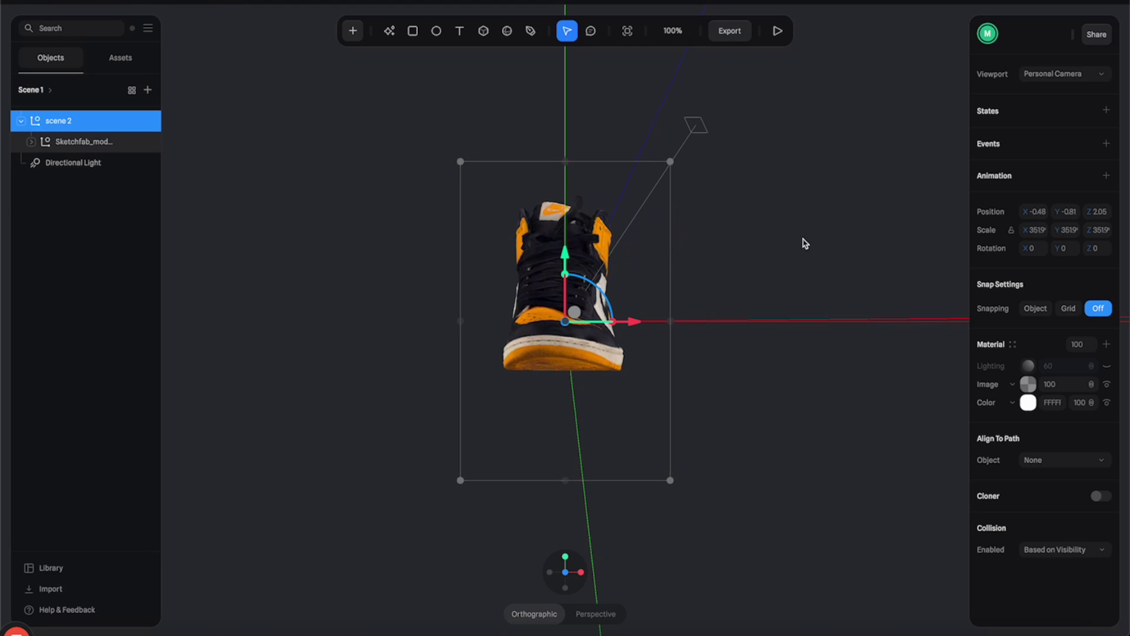
mouse_move(789, 246)
left_mouse_down()
mouse_move(692, 255)
mouse_move(796, 248)
mouse_move(699, 255)
mouse_move(715, 257)
left_mouse_up()
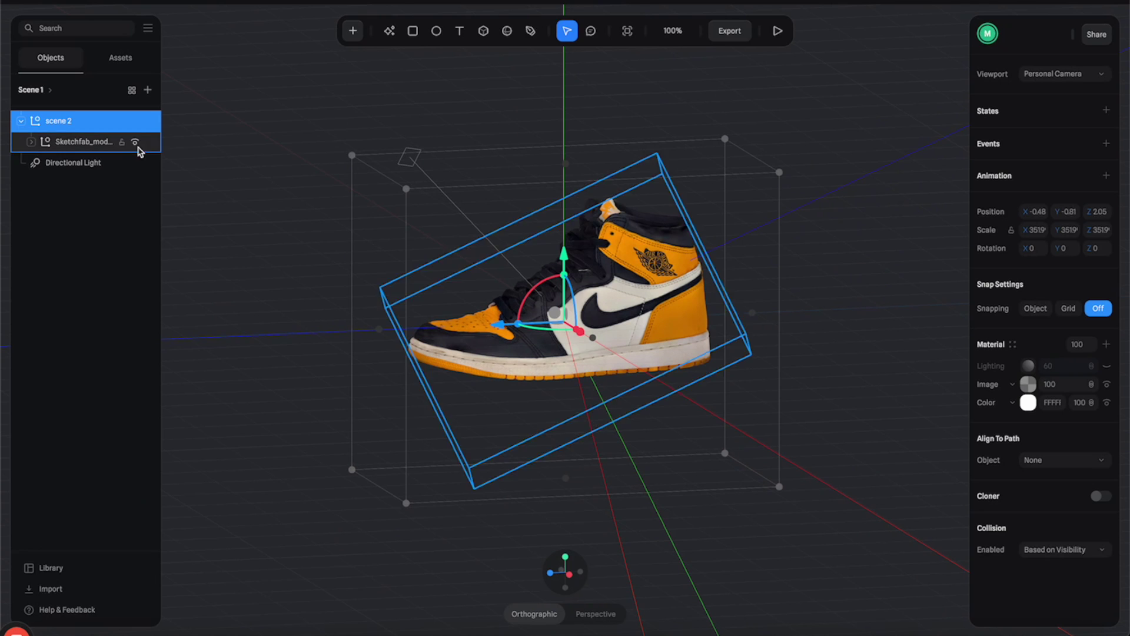
- Set the Spline scene background colour to white
left_click_drag(177, 193, 317, 192)
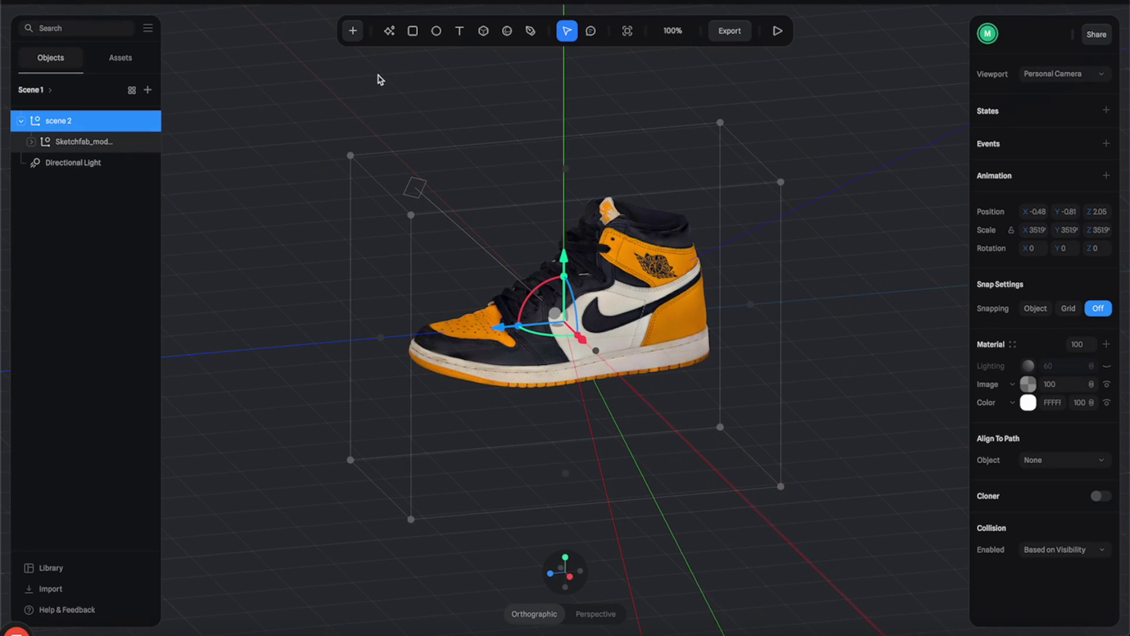
left_click(386, 101)
left_click(45, 256)
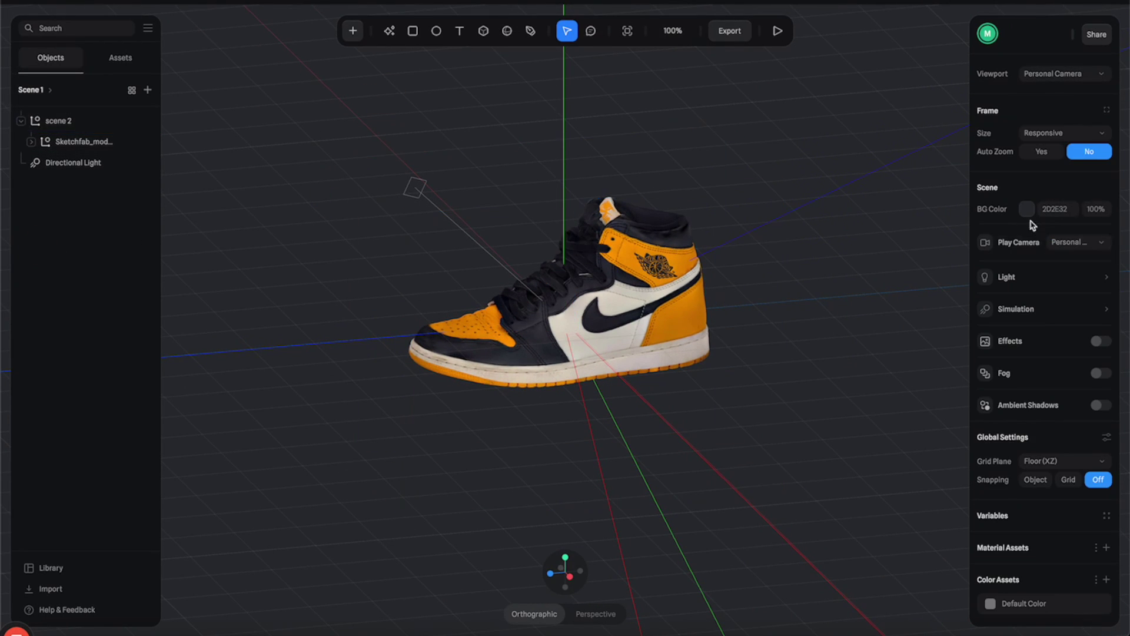
left_click(1026, 209)
left_click_drag(985, 268, 915, 197)
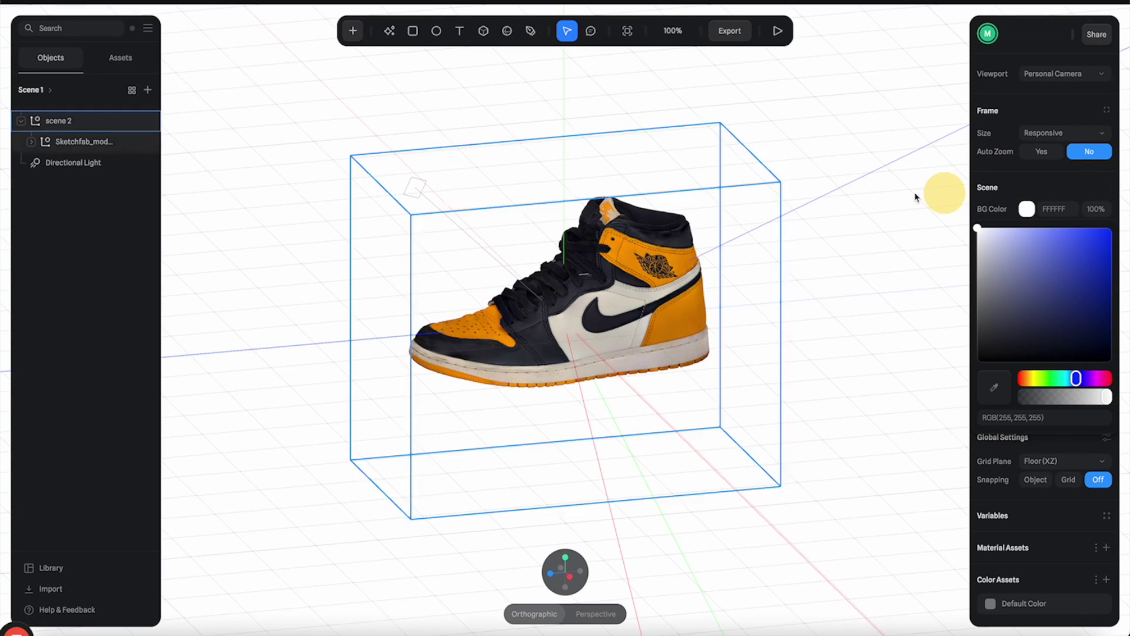
- Add a roughly 803-square rectangle floor centred under the shoe, coloured pale lavender
left_click(476, 229)
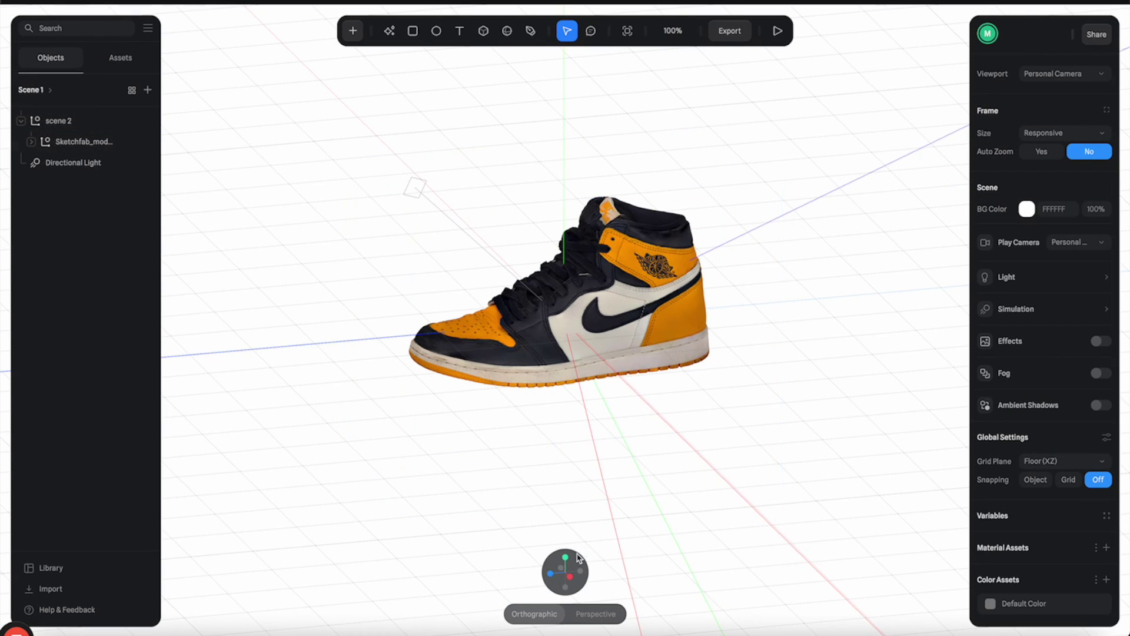
left_click(565, 557)
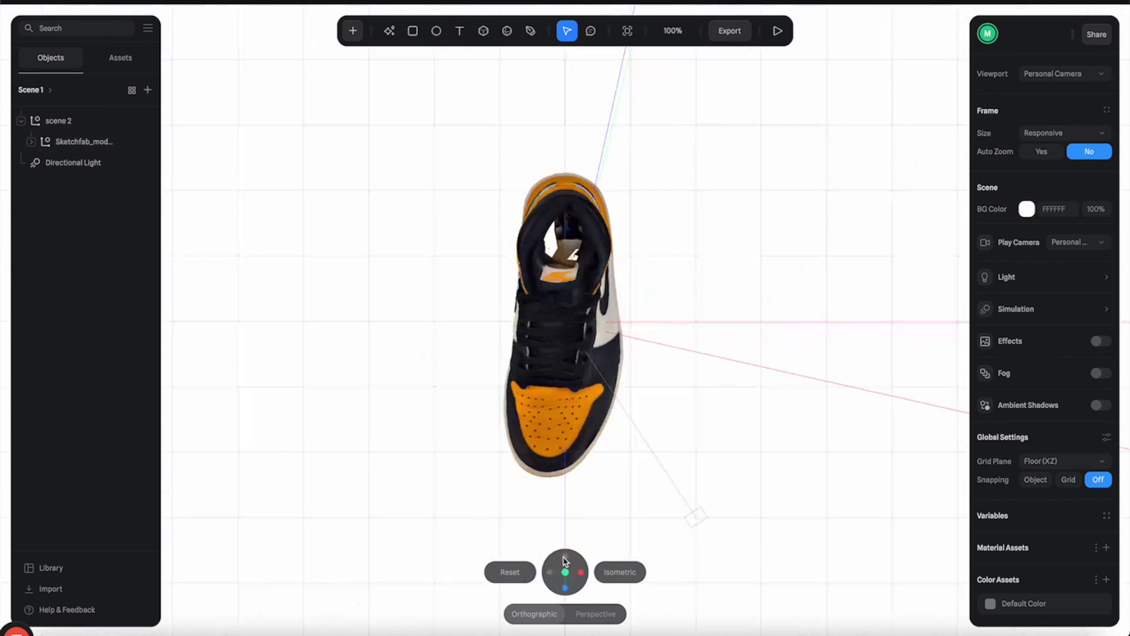
left_click(354, 30)
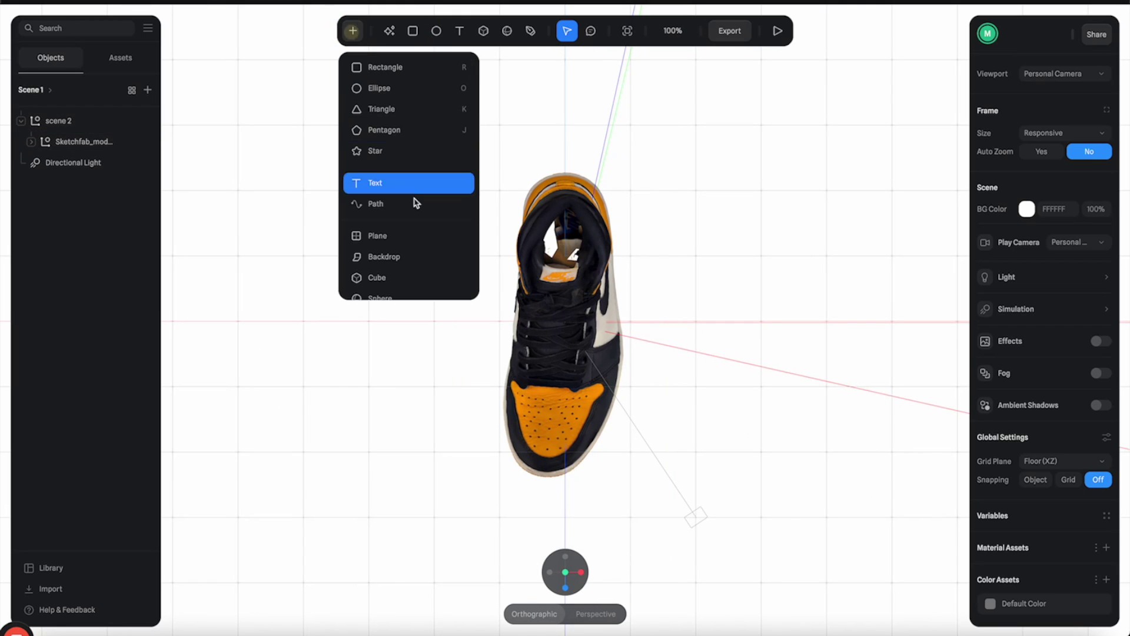
left_click(403, 67)
left_click(415, 324)
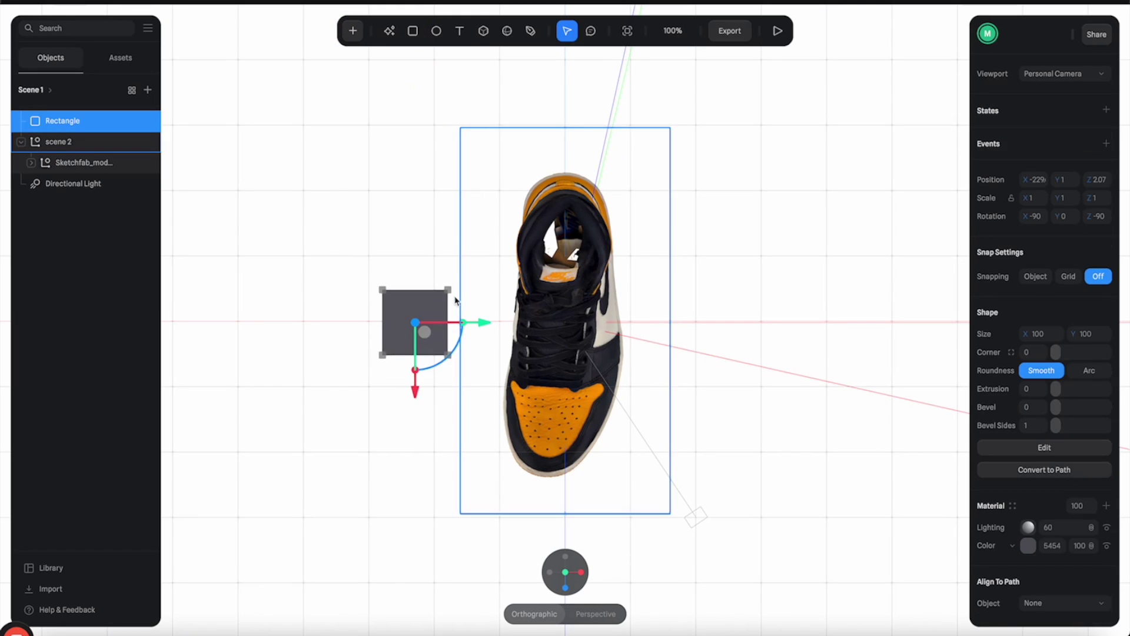
left_click_drag(447, 290, 676, 133)
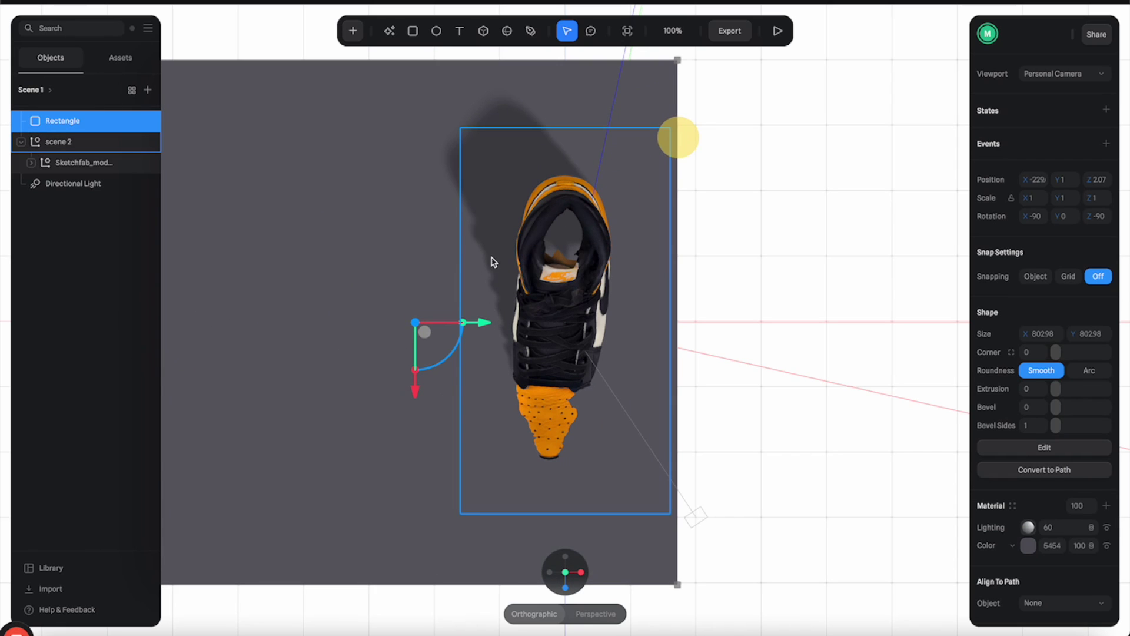
left_click_drag(478, 323, 635, 327)
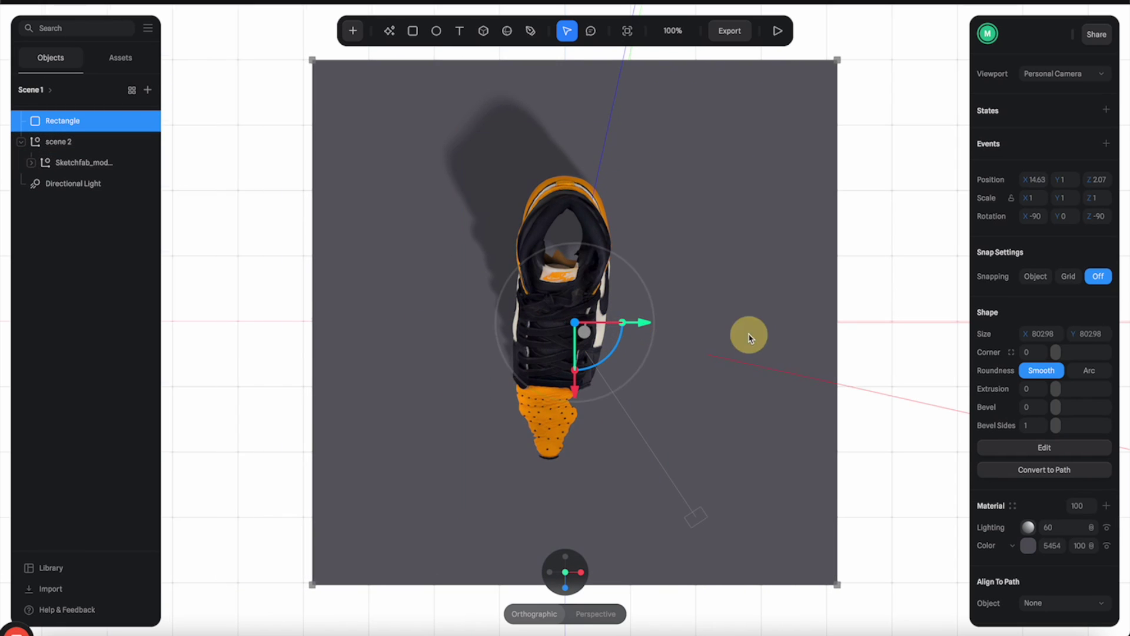
left_click_drag(747, 333, 569, 314)
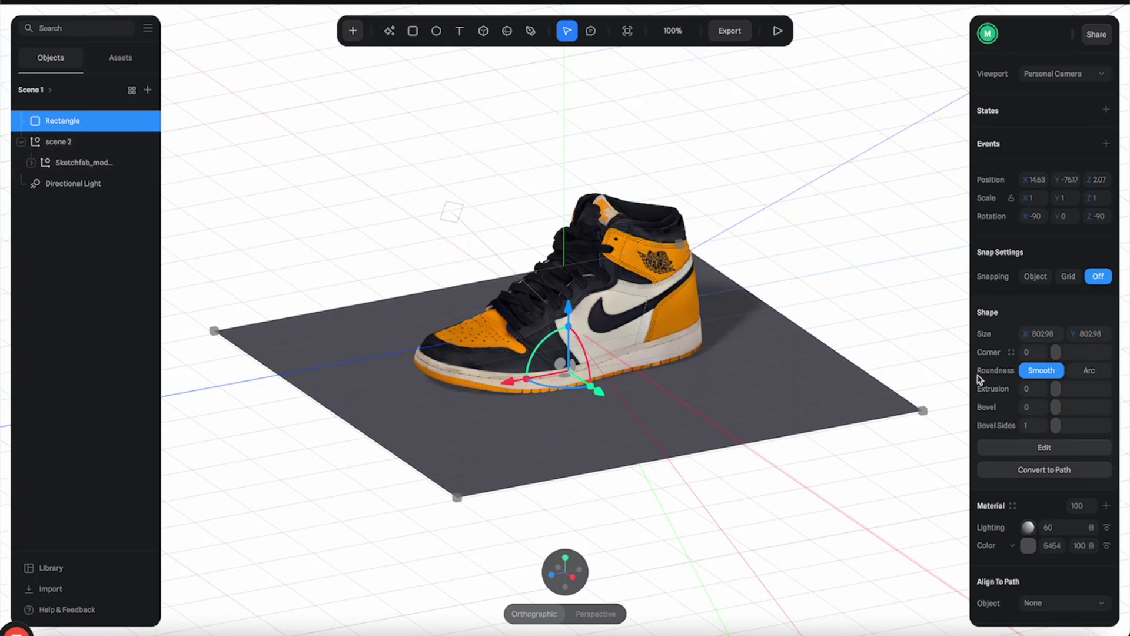
left_click(1027, 545)
left_click_drag(1002, 596, 949, 548)
- Move the Directional Light left to about X −168 and set shadow blur to 2.01
left_click(769, 83)
left_click(770, 83)
scroll(815, 128, "down", 5)
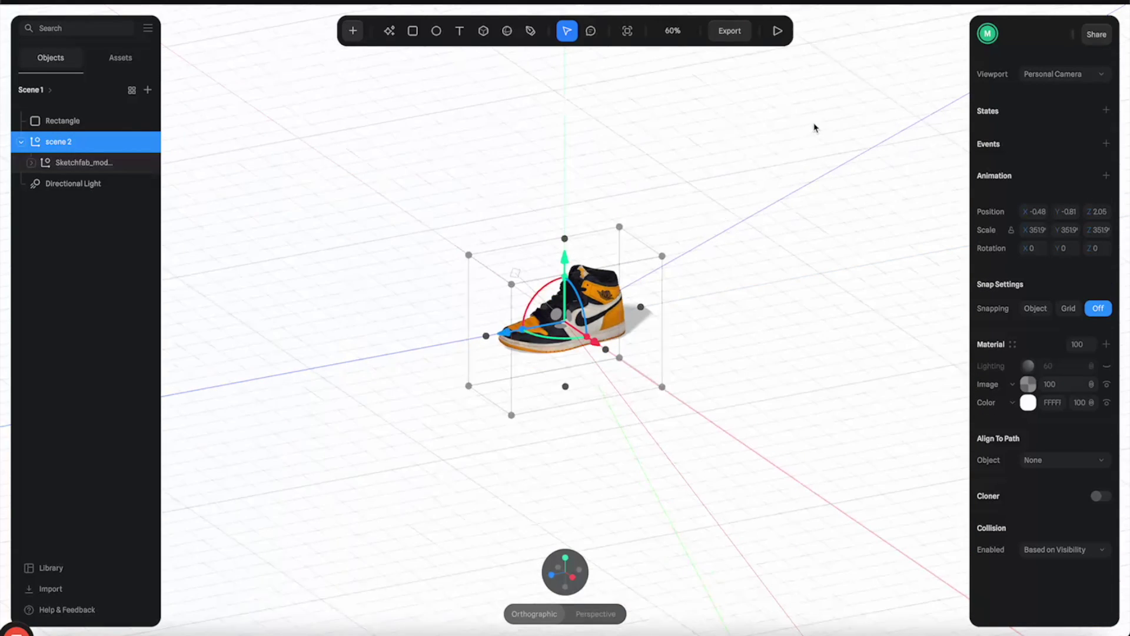
scroll(814, 128, "up", 6)
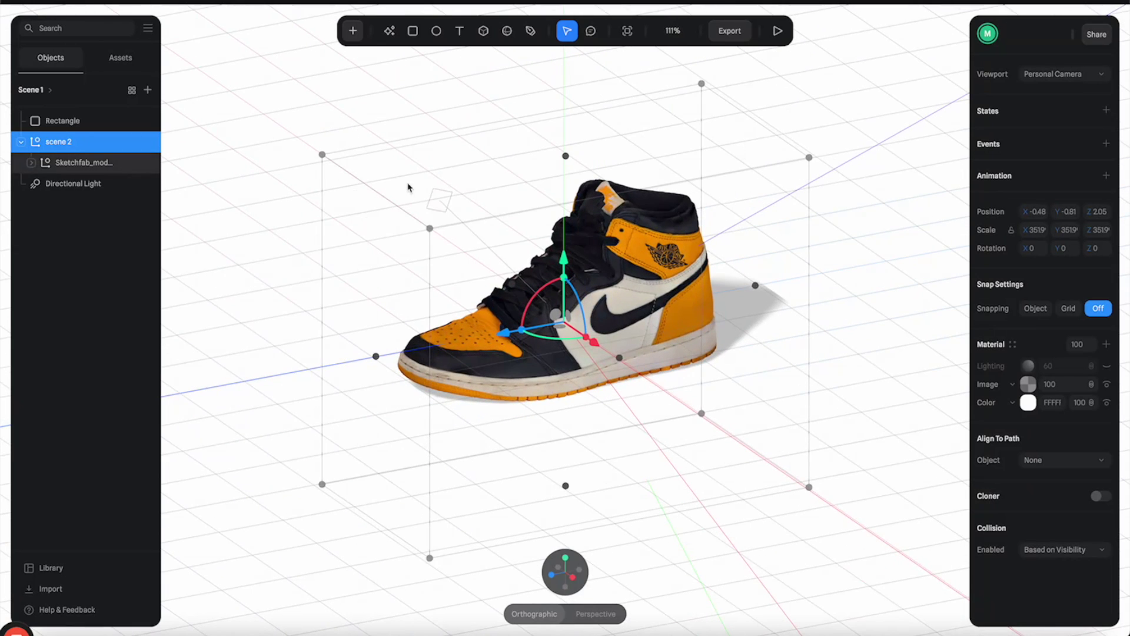
left_click(45, 184)
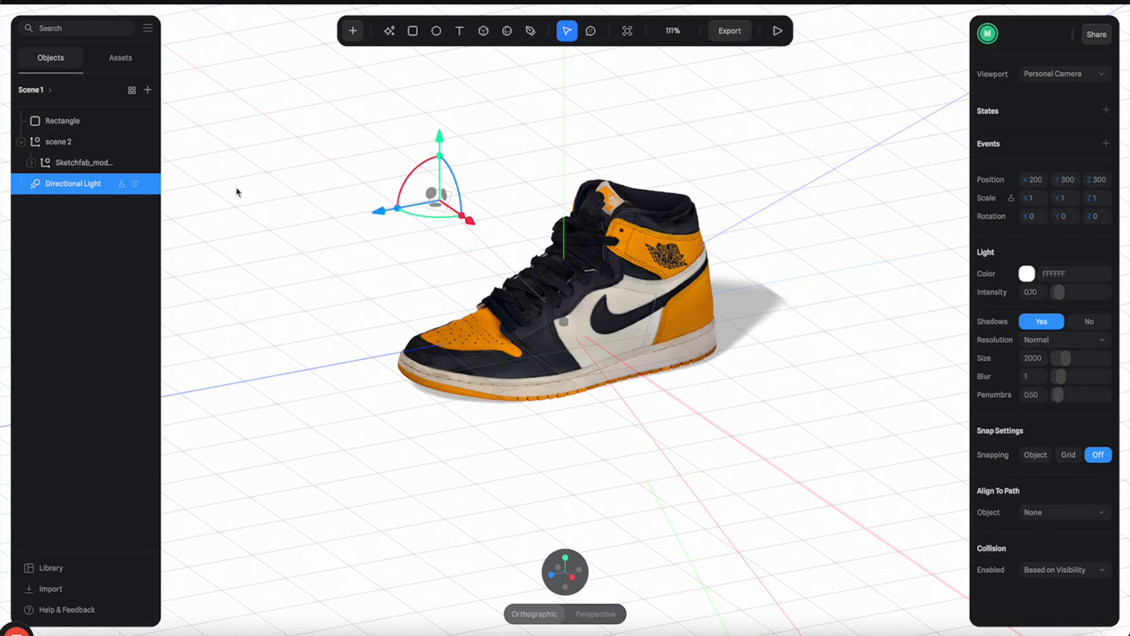
left_click_drag(470, 221, 362, 133)
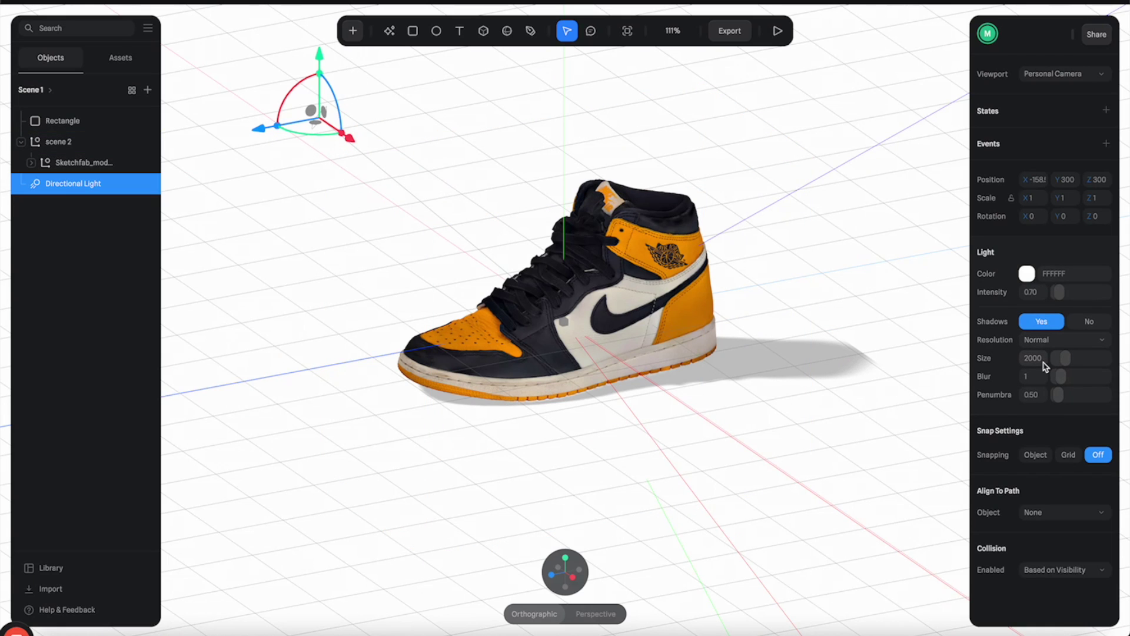
left_click_drag(1060, 376, 1066, 375)
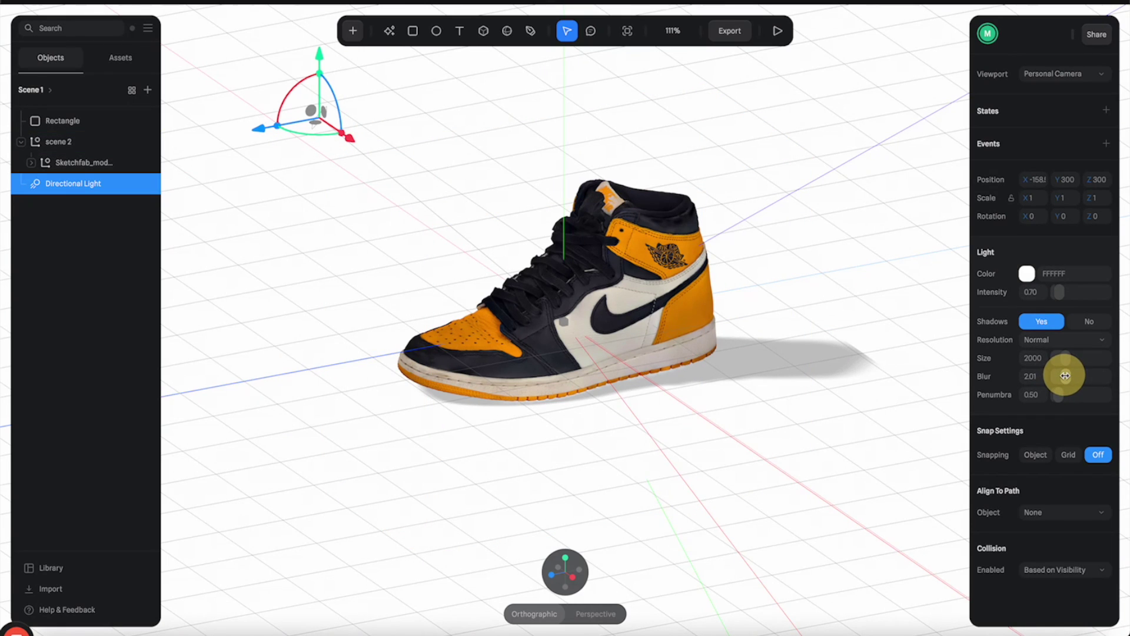
left_click(587, 290)
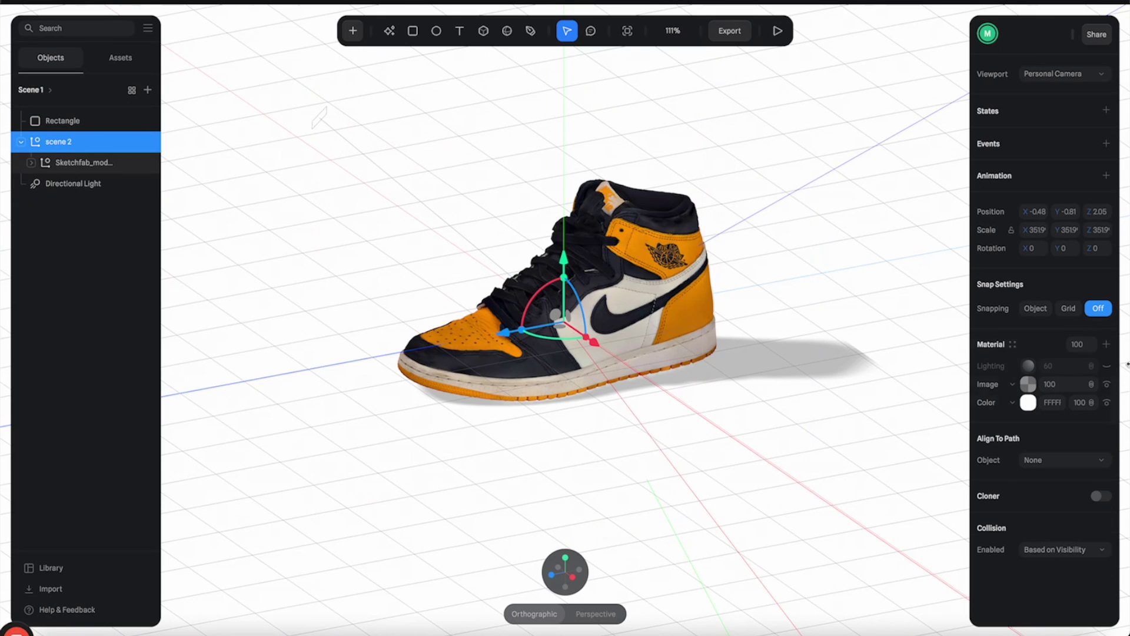
- Enable lighting on the shoe's material and add a white matcap layer
left_click(1107, 366)
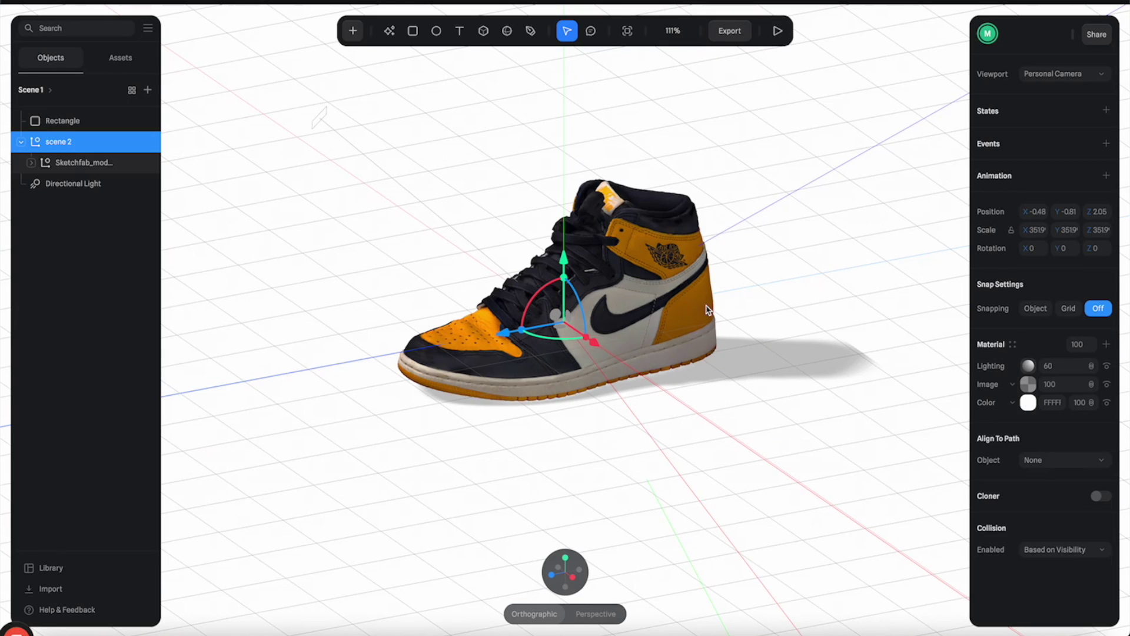
left_click(1107, 345)
left_click(1013, 367)
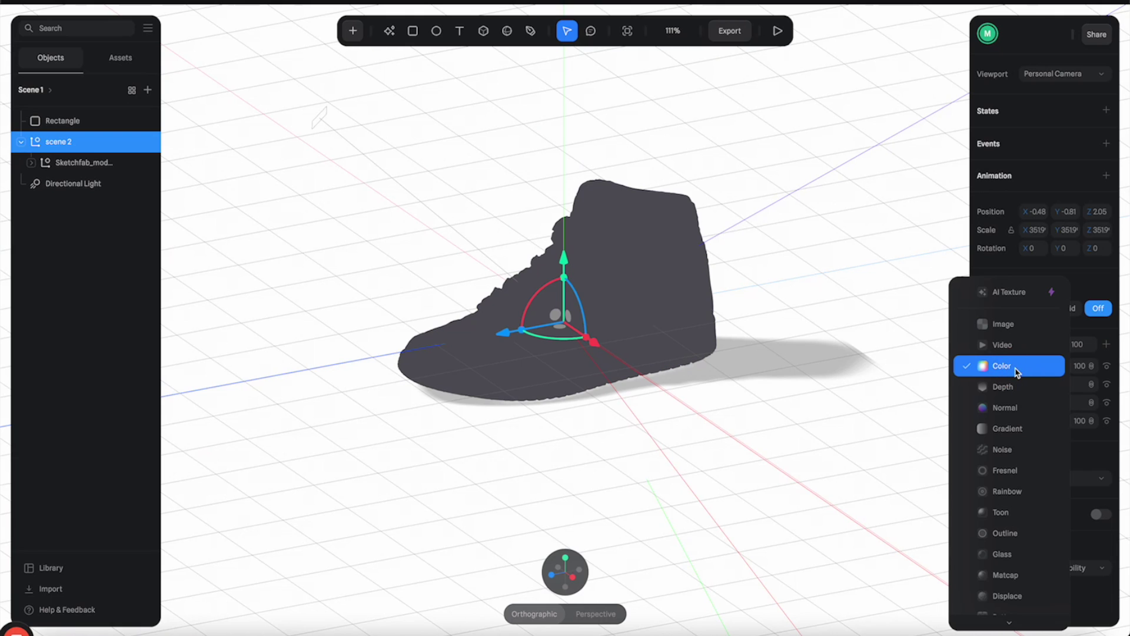
left_click(1005, 573)
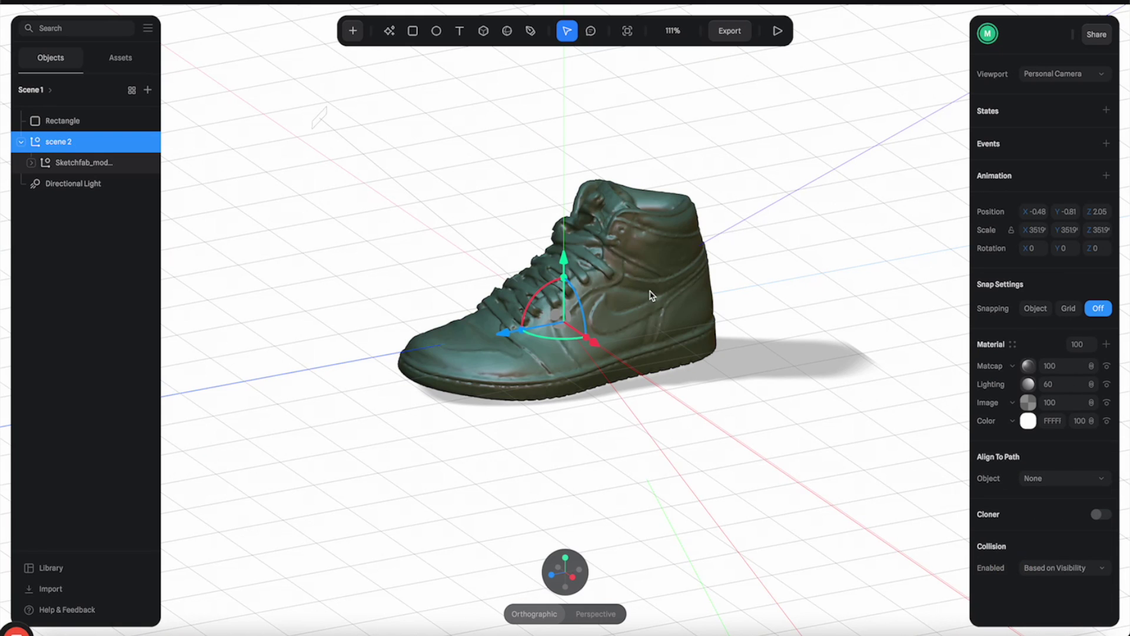
left_click(1028, 366)
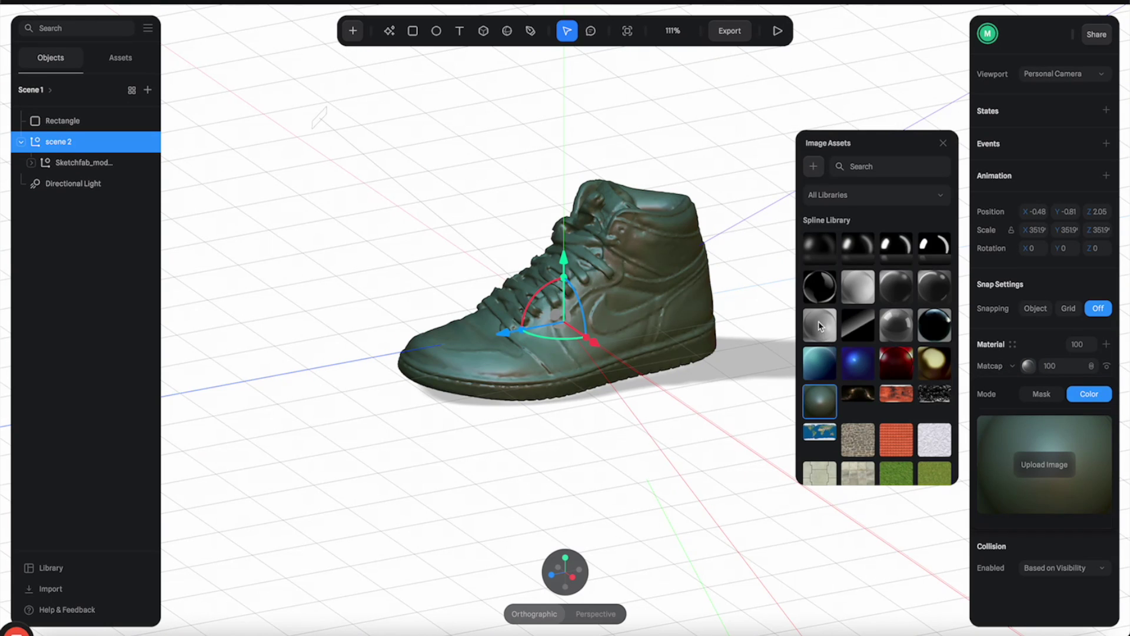
left_click(859, 291)
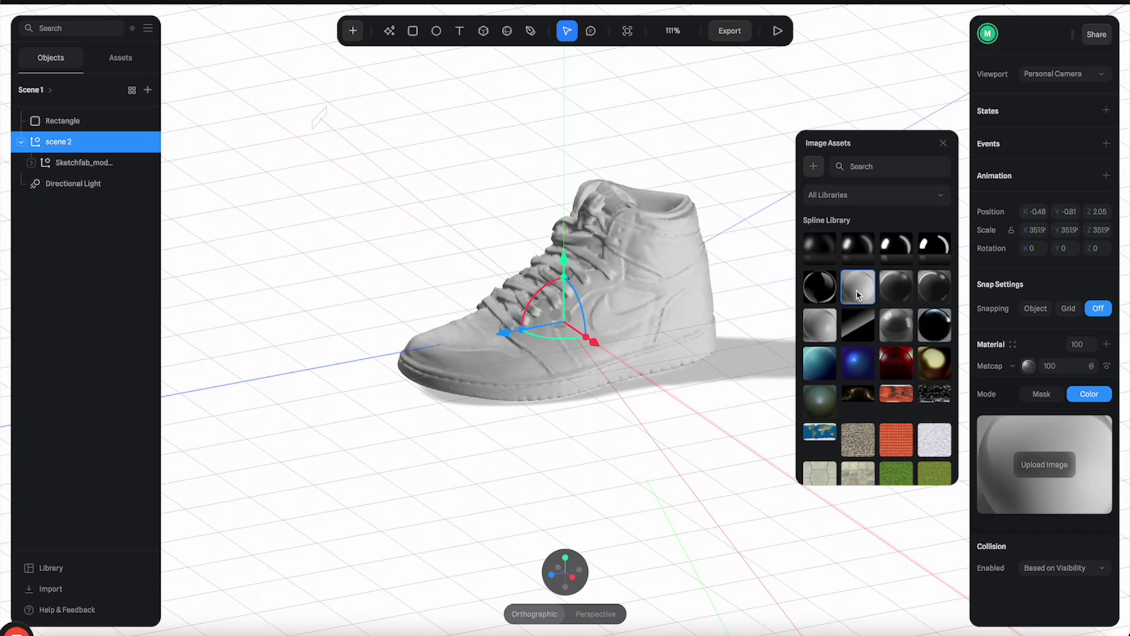
- Blend the matcap in Overlay mode and toggle its visibility to compare
left_click(1092, 367)
left_click(1092, 411)
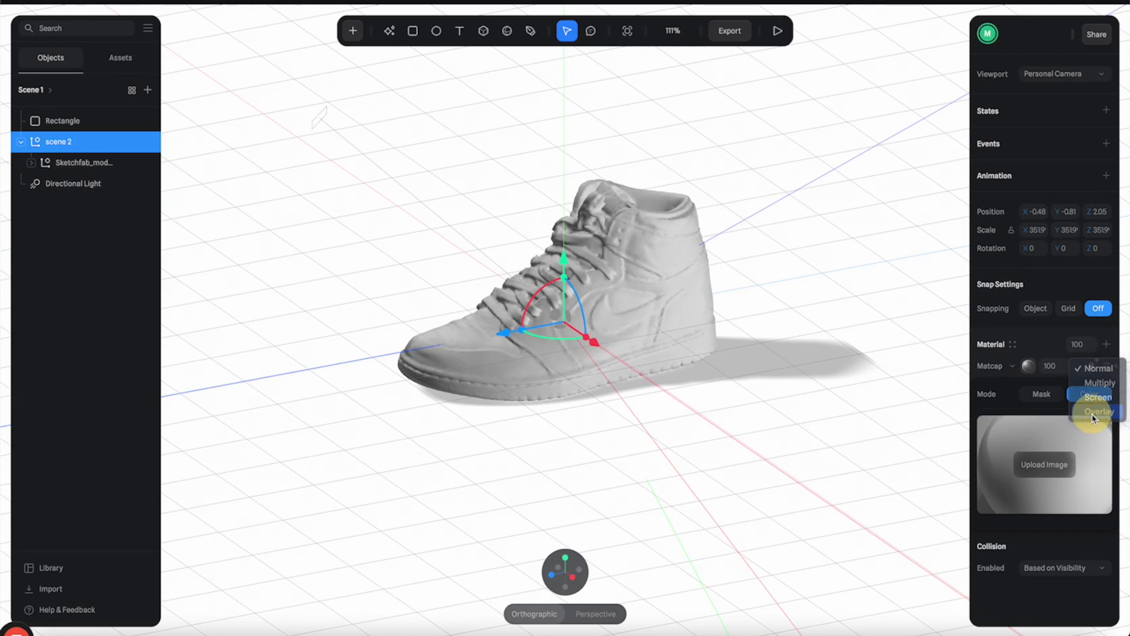
left_click_drag(805, 284, 789, 262)
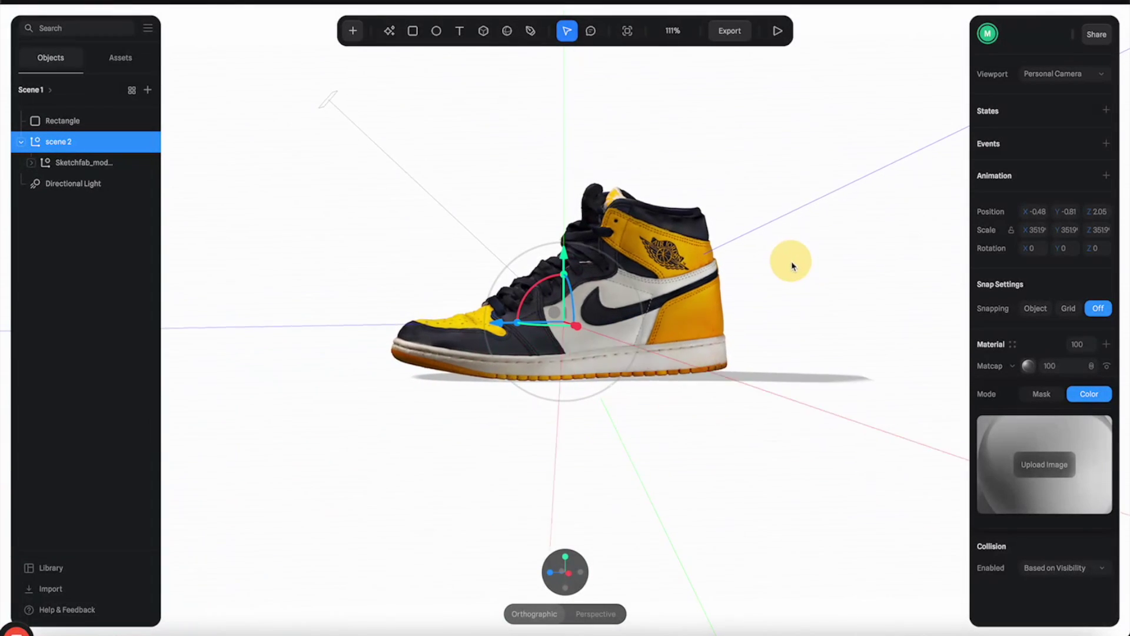
left_click(1029, 367)
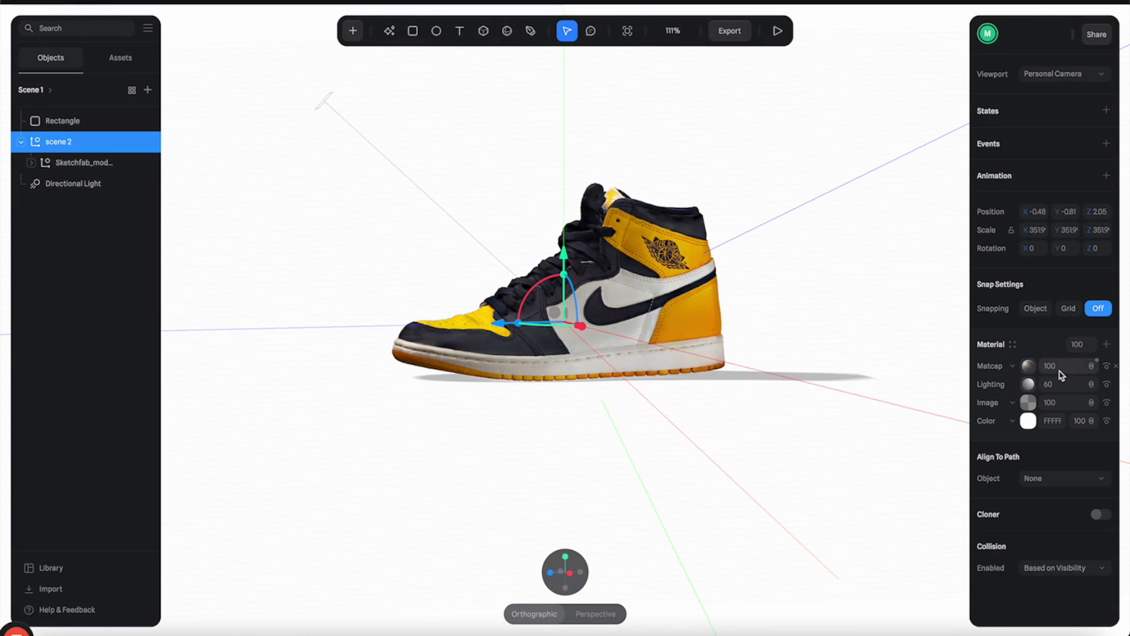
left_click(1105, 367)
left_click(1105, 367)
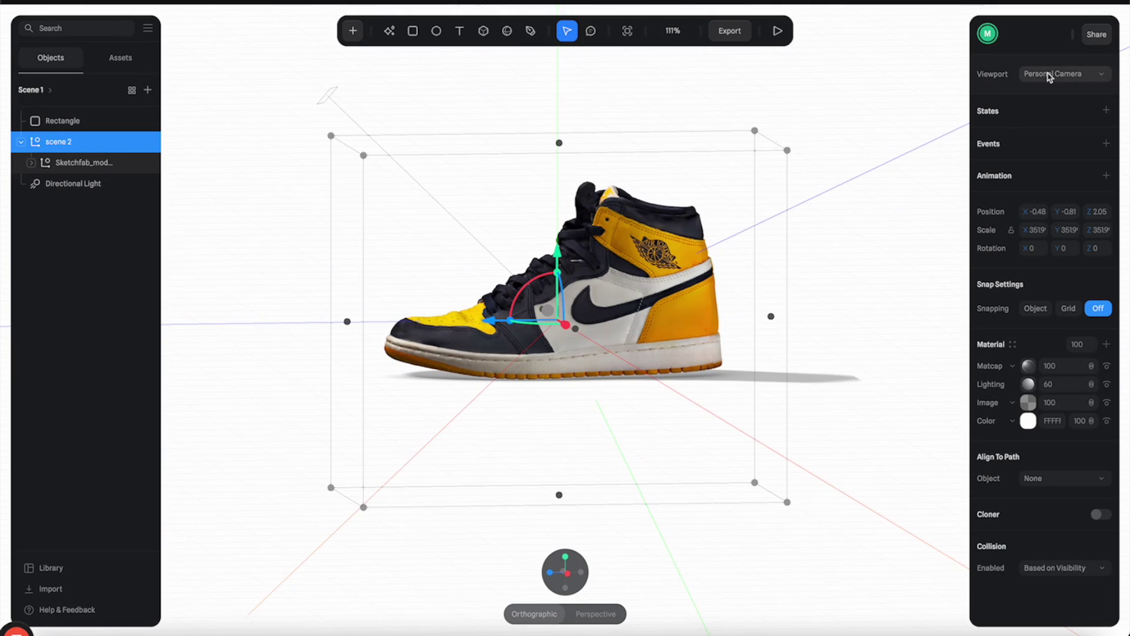
left_click(778, 31)
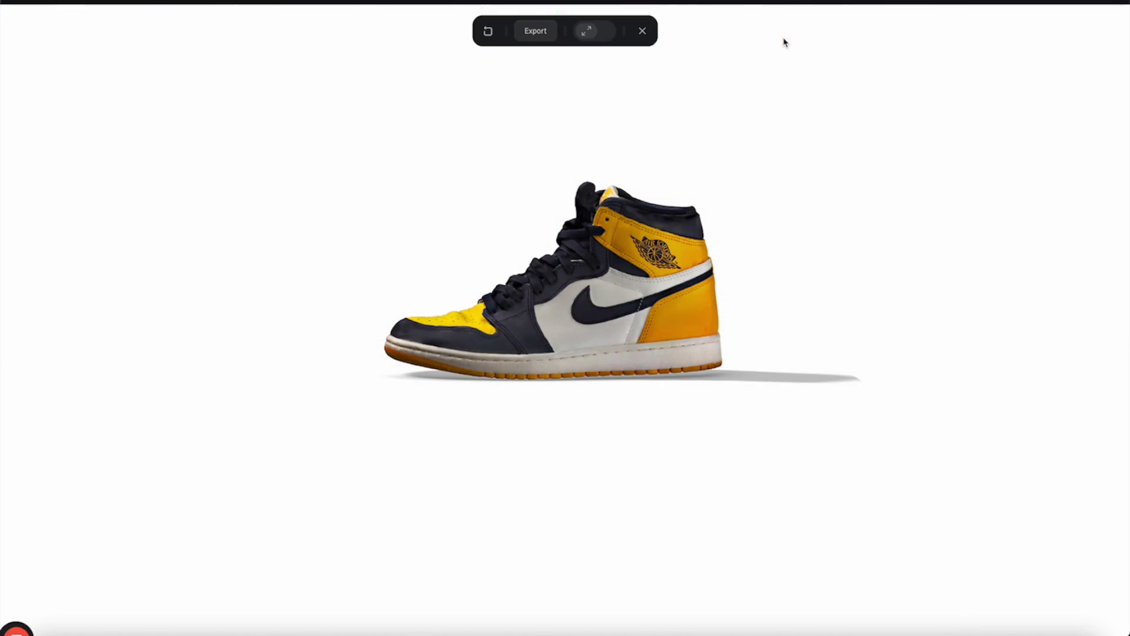
left_click_drag(674, 435, 730, 302)
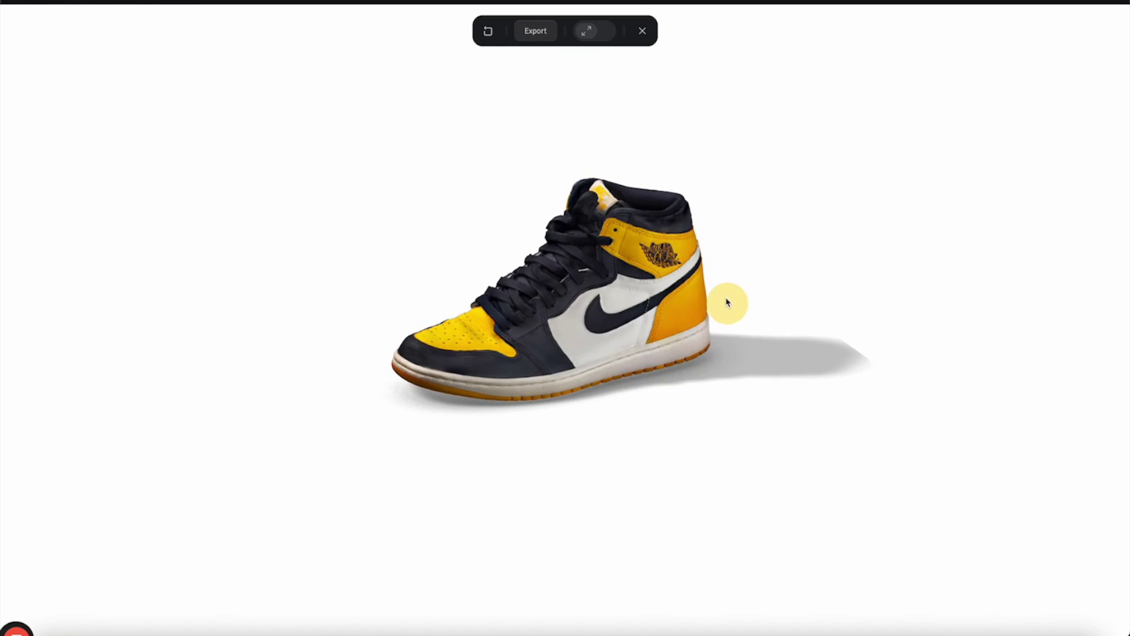
left_click(645, 26)
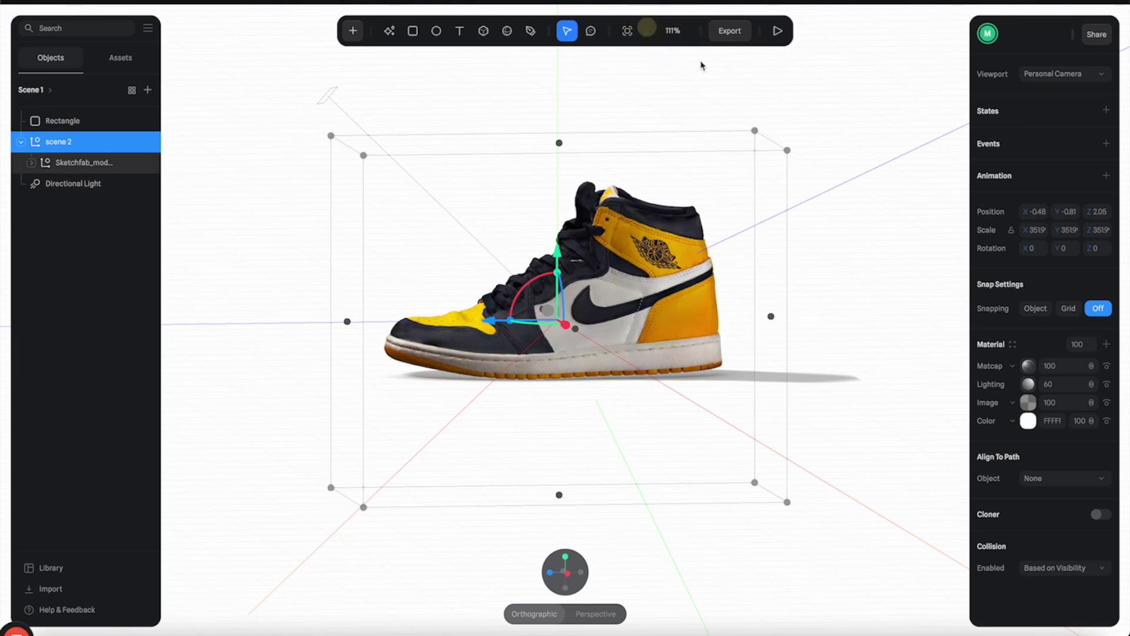
- Hide the Spline logo and turn off pan, zoom and soft orbit for viewers
left_click(730, 35)
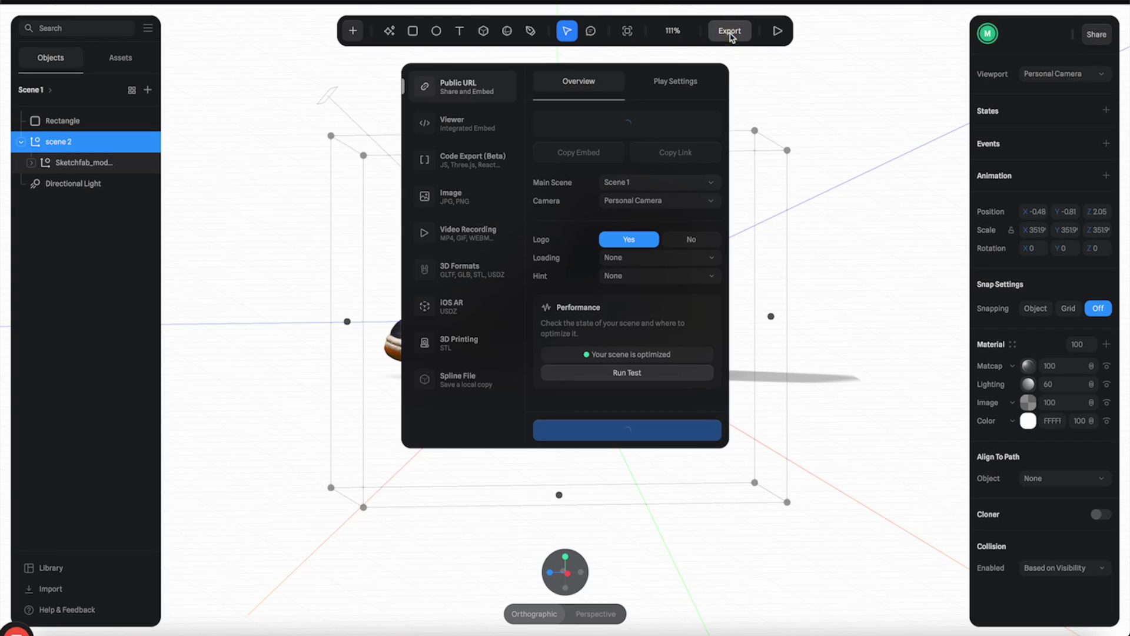
left_click(696, 245)
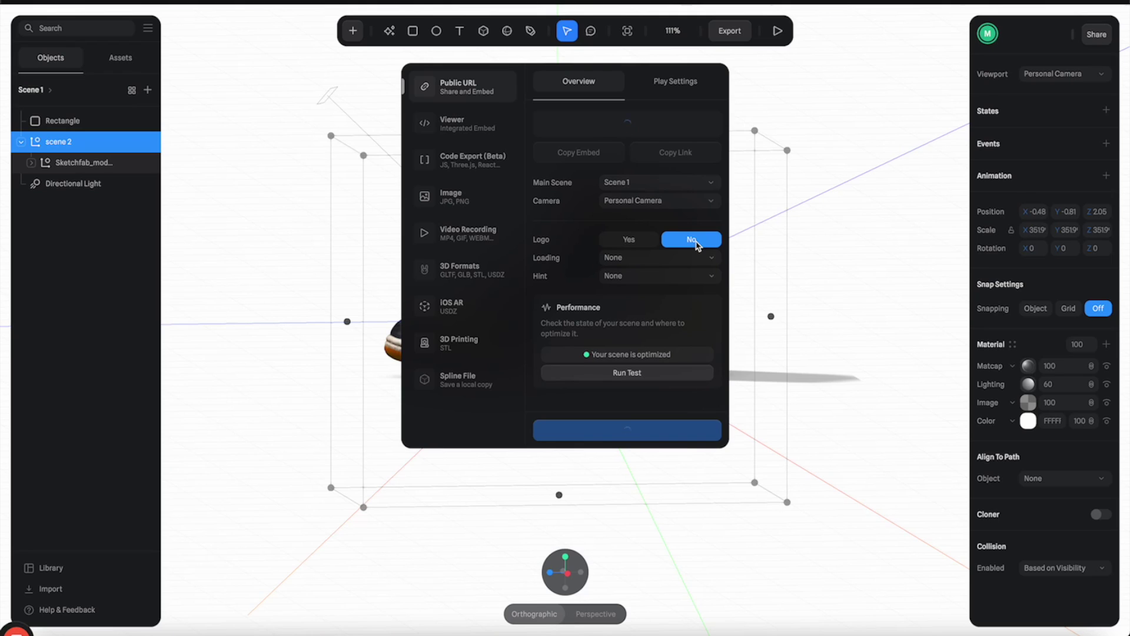
left_click(671, 80)
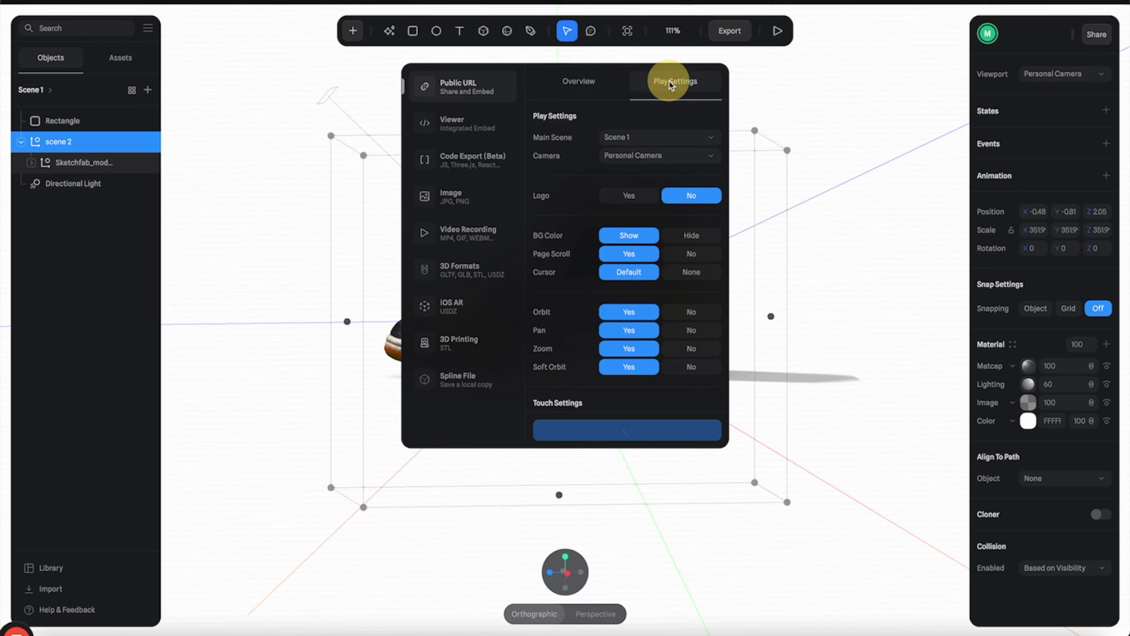
scroll(688, 270, "down", 2)
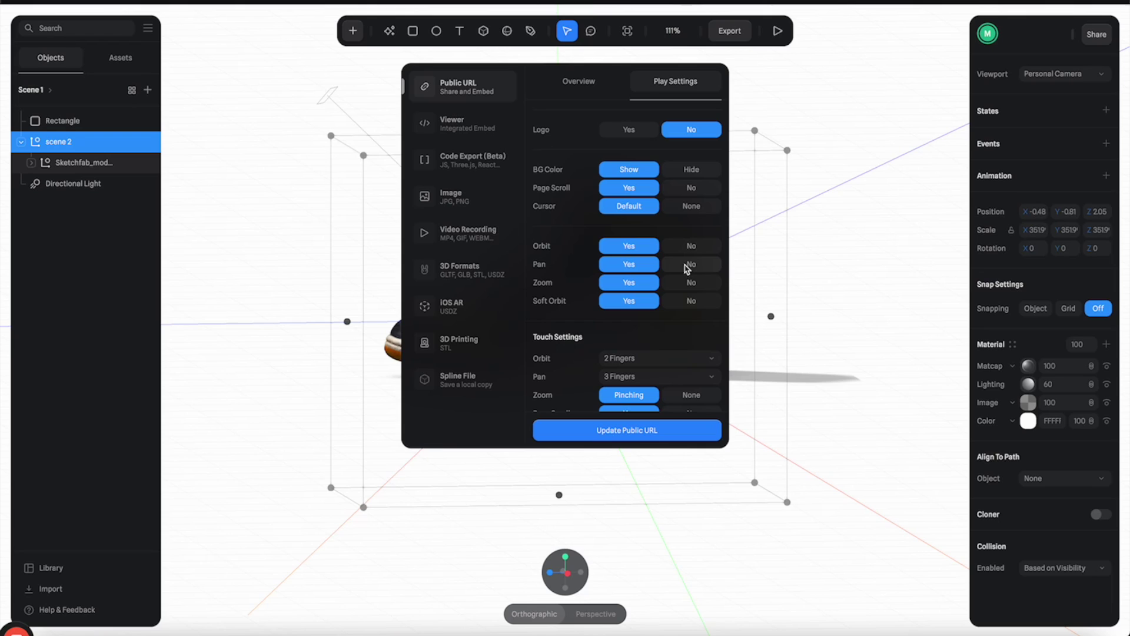
left_click(688, 266)
left_click(688, 285)
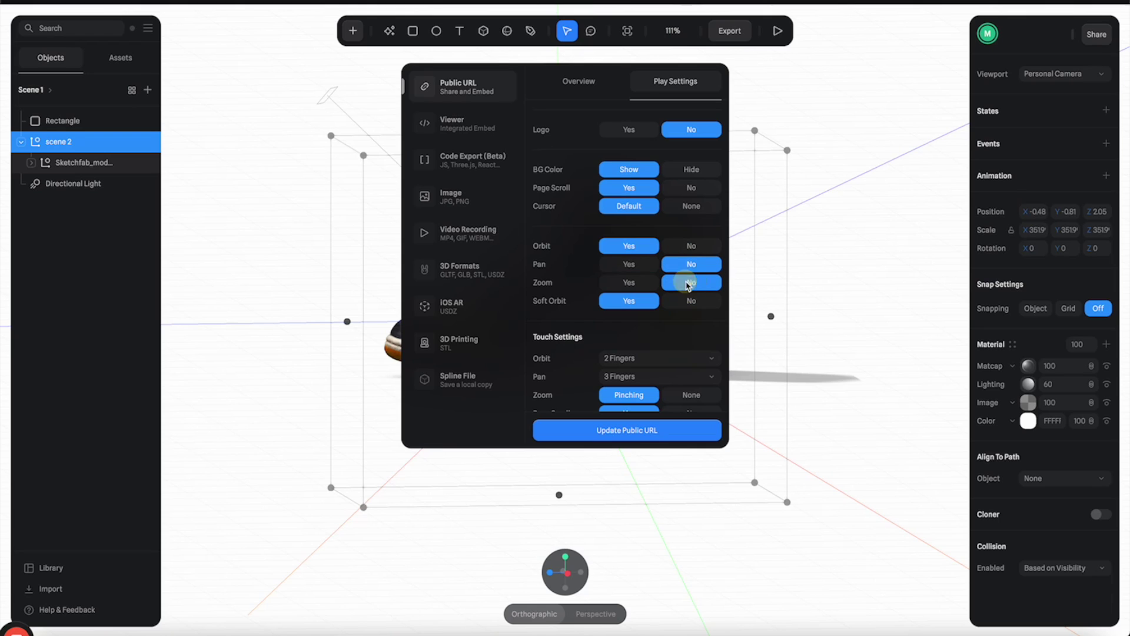
left_click(691, 299)
scroll(693, 337, "down", 5)
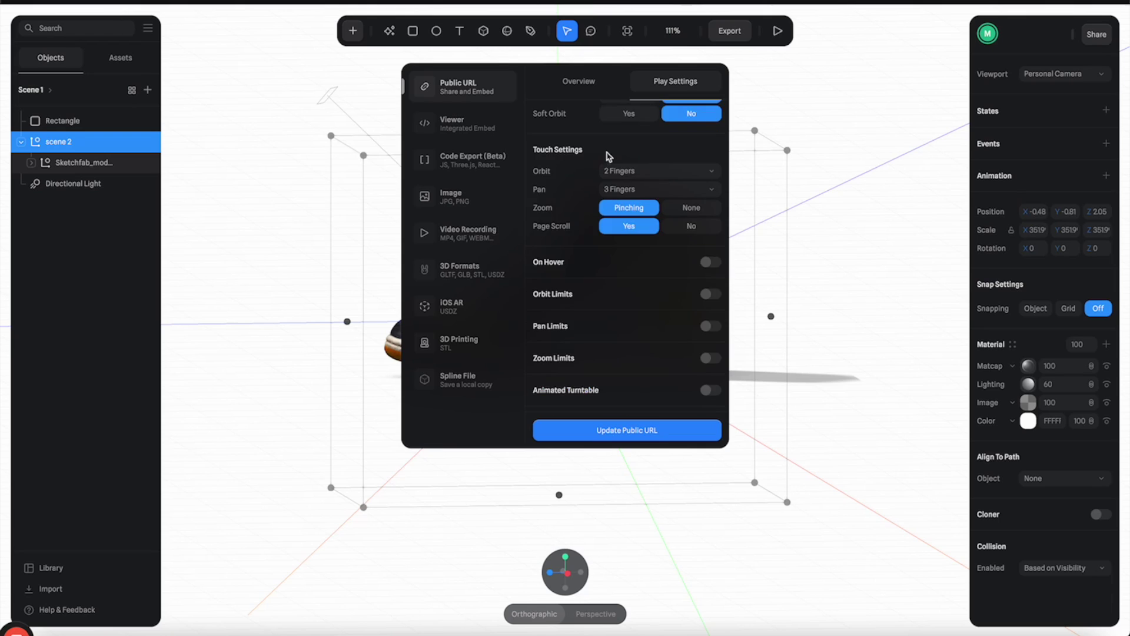
- Set touch orbit to one finger and disable touch panning
left_click(641, 172)
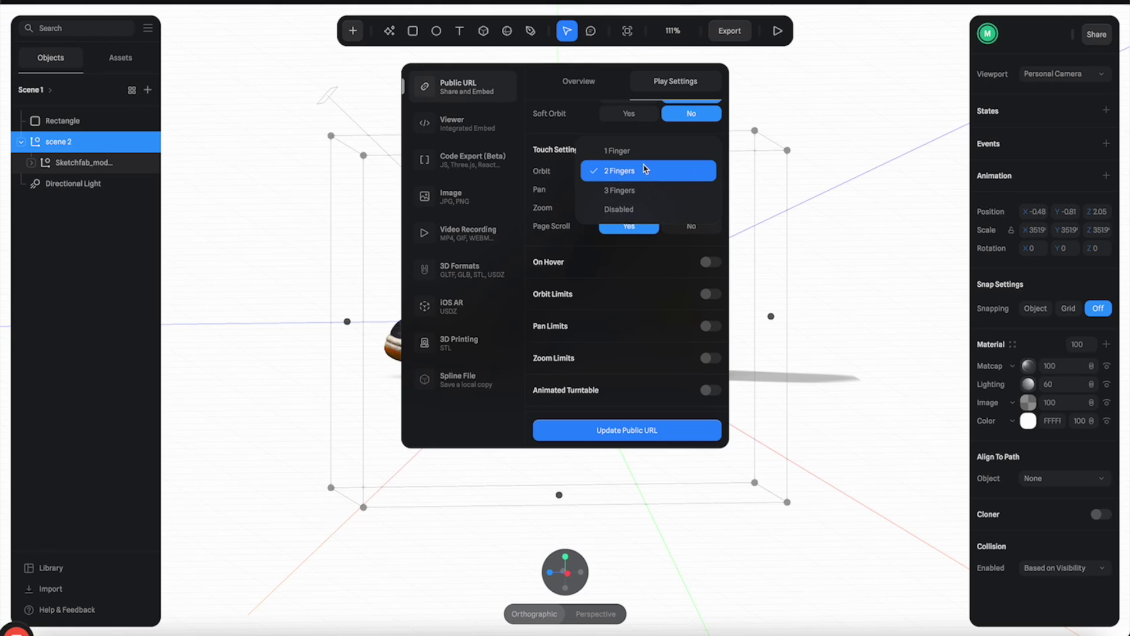
left_click(631, 152)
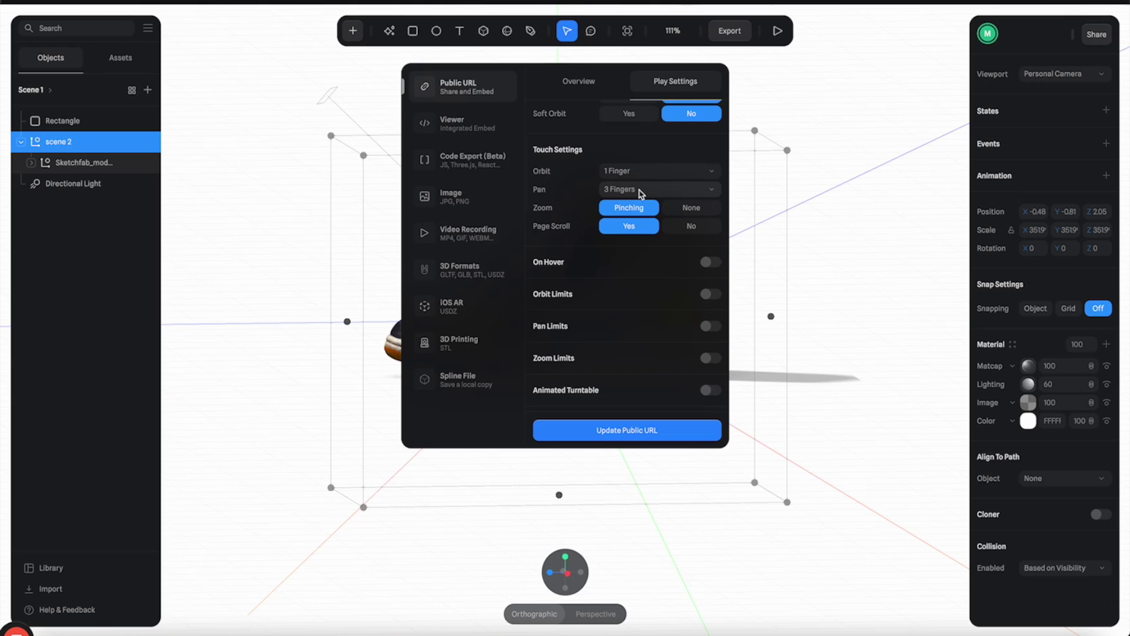
left_click(641, 189)
left_click(626, 207)
scroll(570, 238, "up", 2)
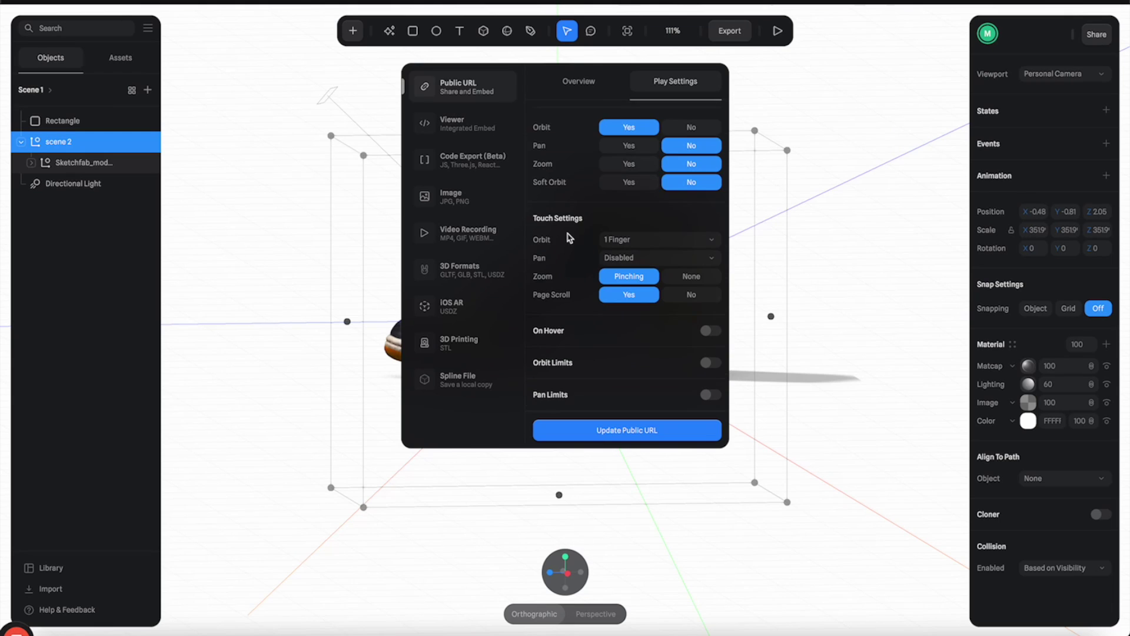
scroll(569, 238, "down", 5)
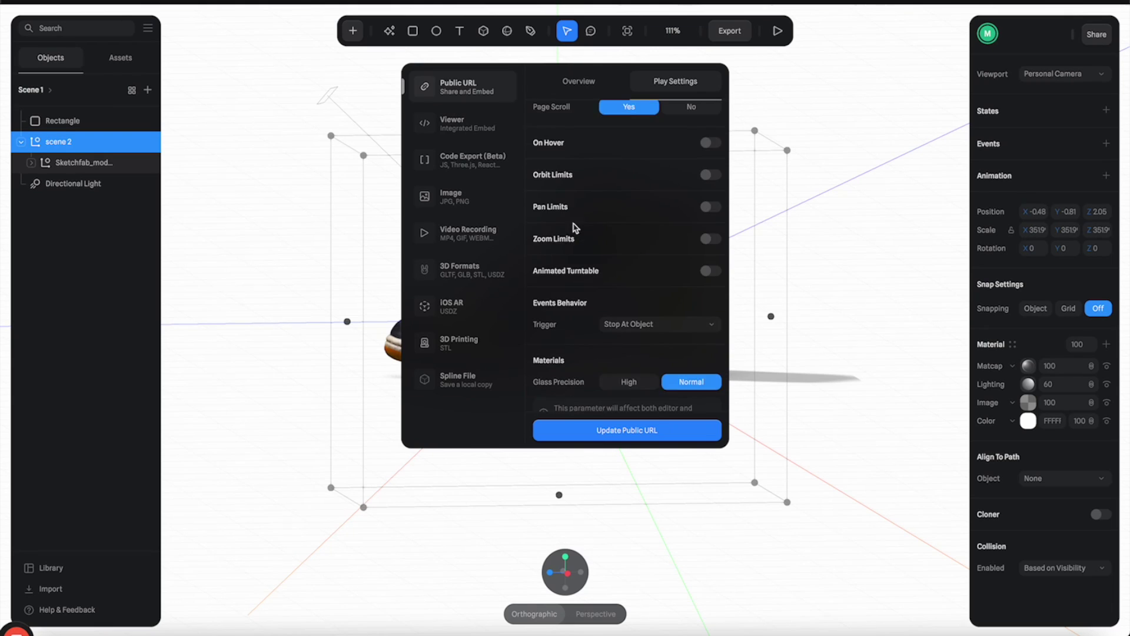
scroll(577, 212, "down", 1)
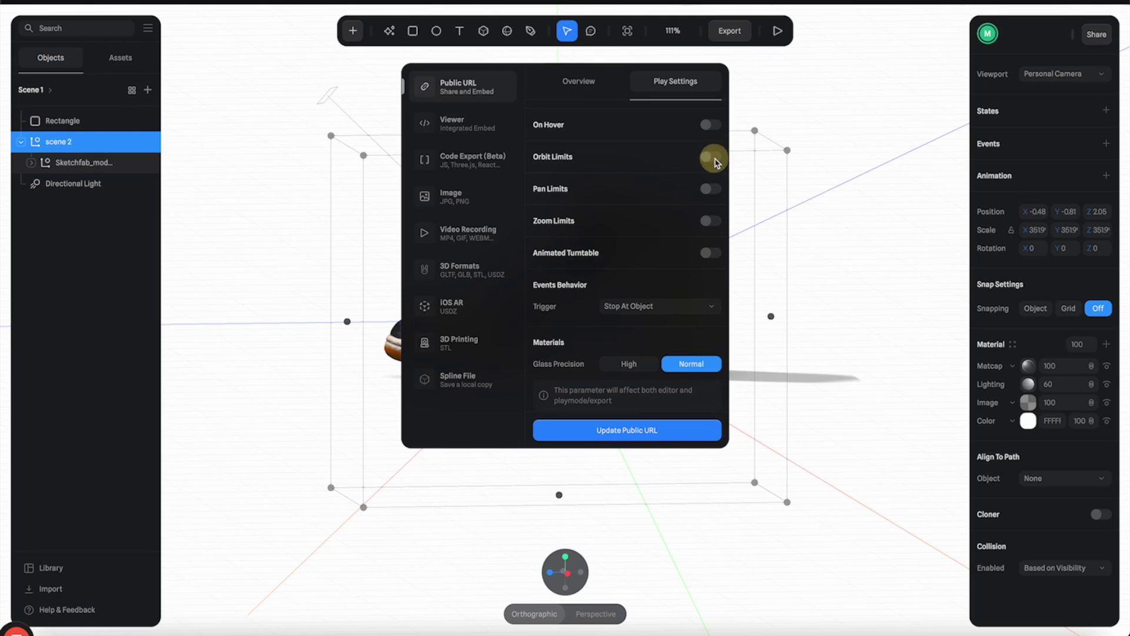
- Turn on orbit limits with Left and Right both set to 180
left_click(710, 157)
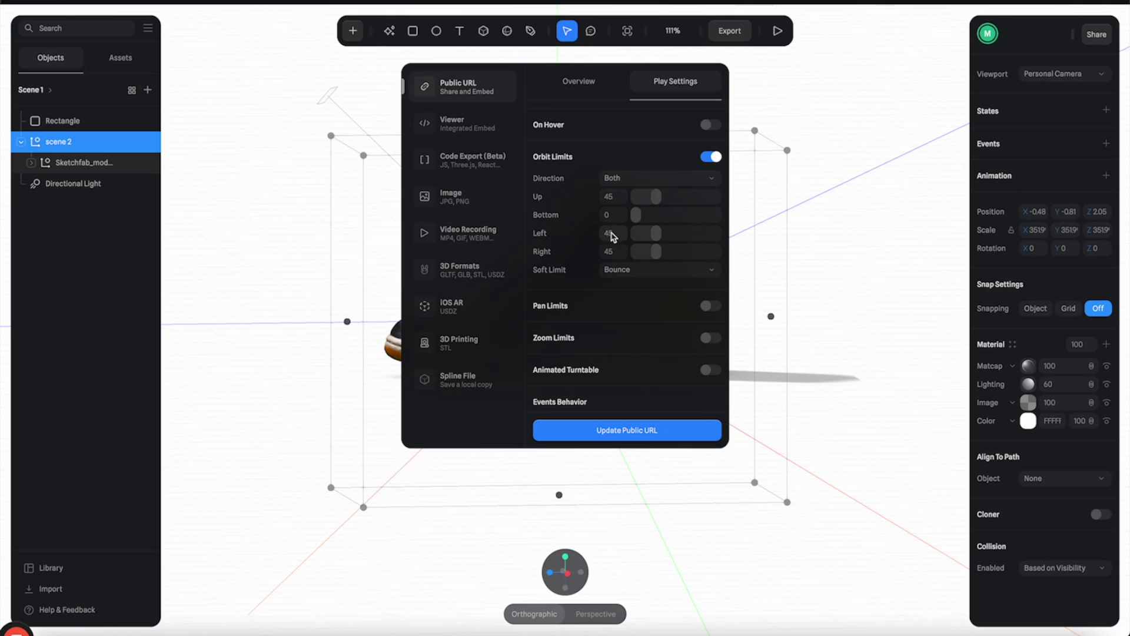
left_click(612, 236)
type("180")
left_click(617, 252)
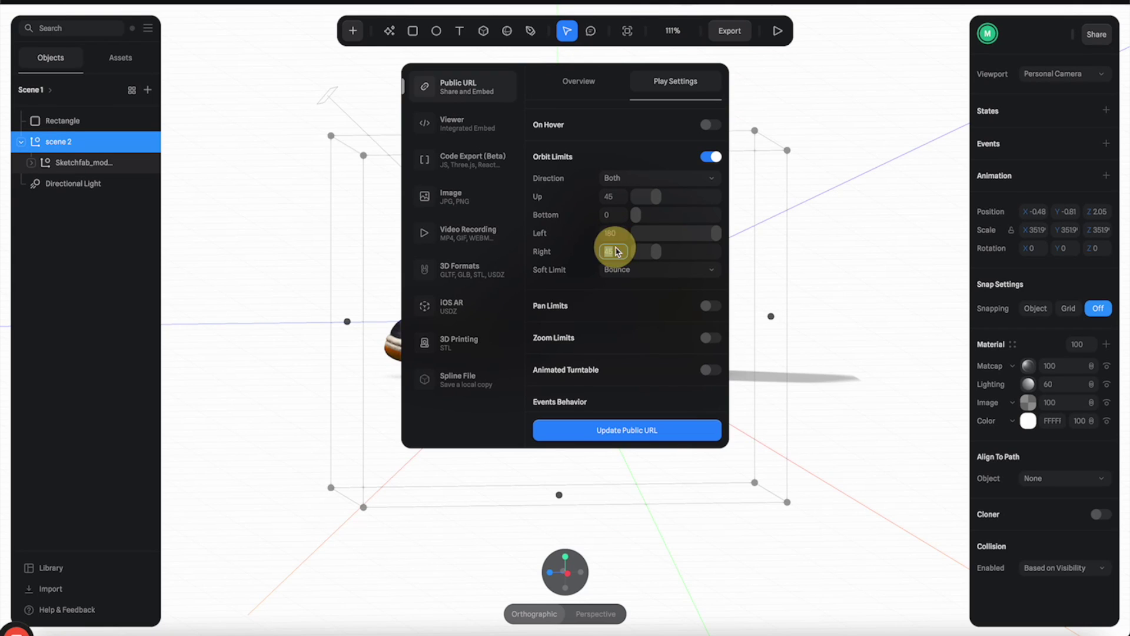
type("180")
key("Return")
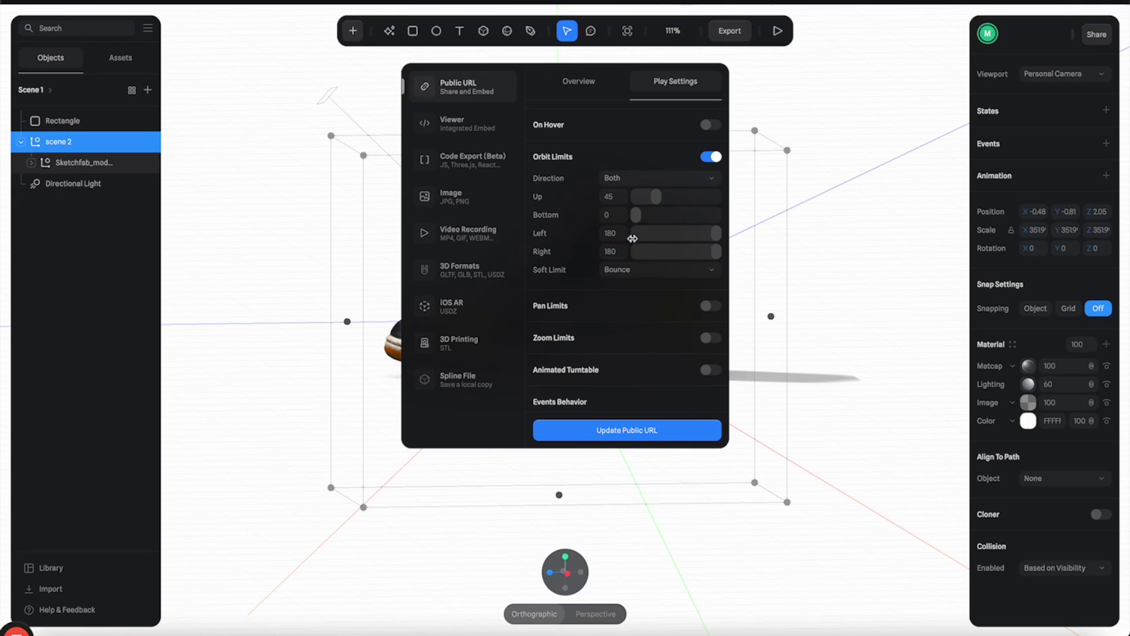
left_click(777, 31)
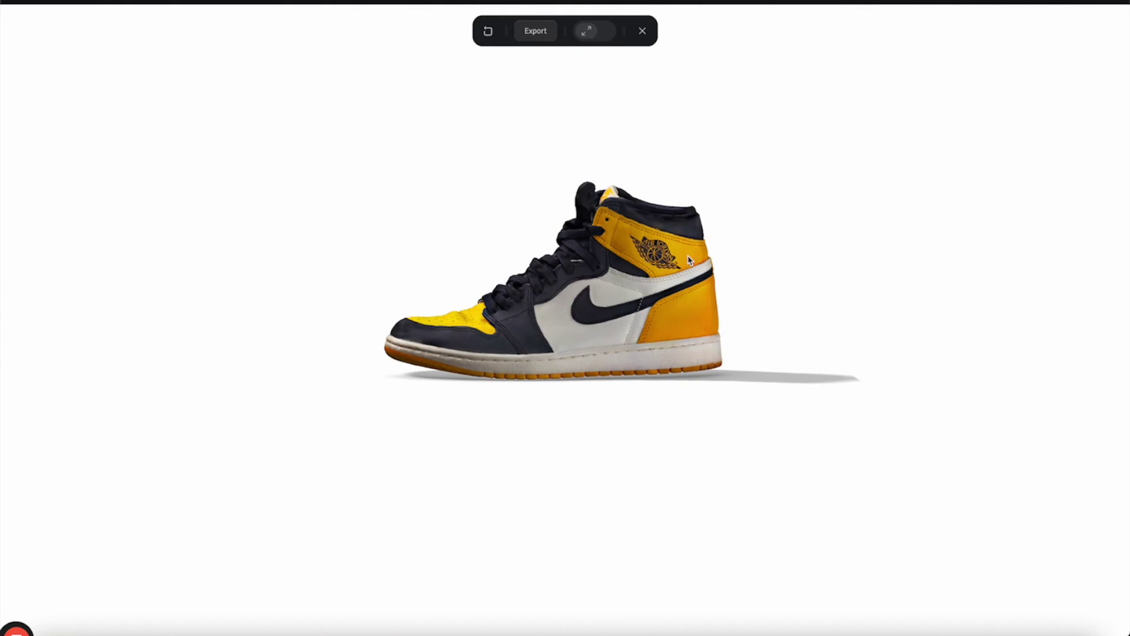
- Spin the shoe in play mode to a rear three-quarter view to test the orbit limits
left_click_drag(545, 330, 713, 334)
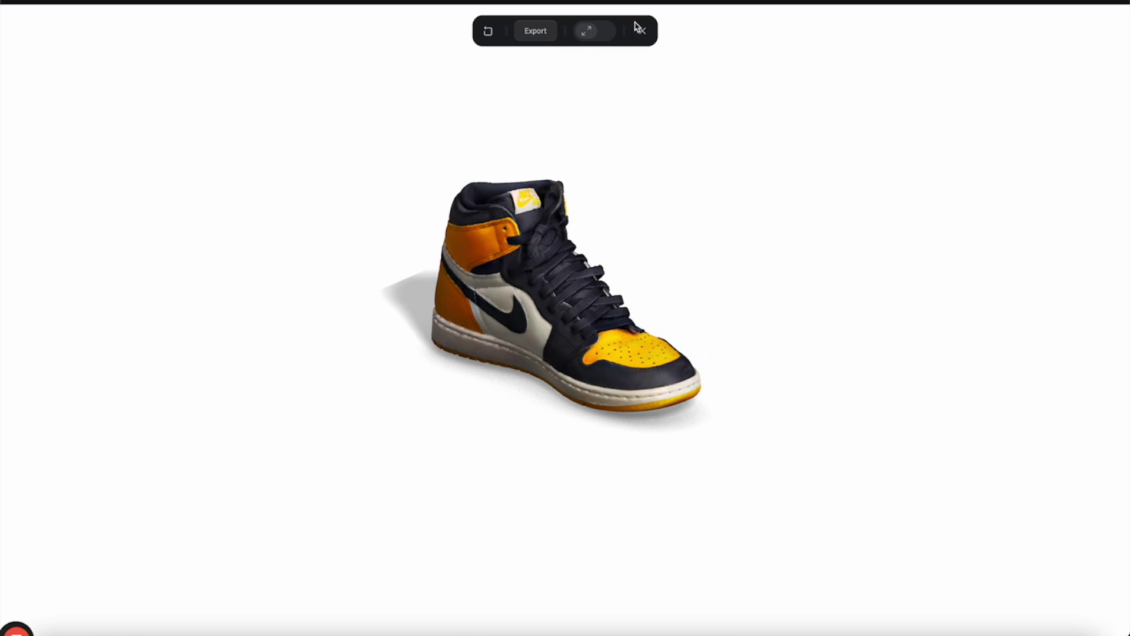
- Close the preview and update the public URL with the new play settings
left_click(642, 31)
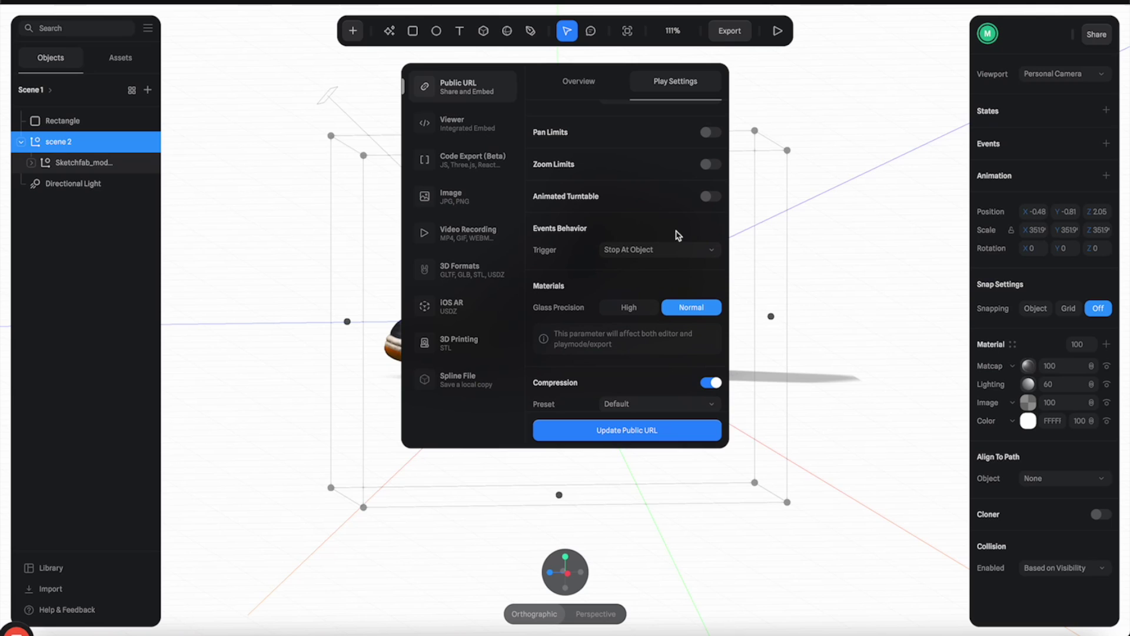
scroll(647, 283, "down", 1)
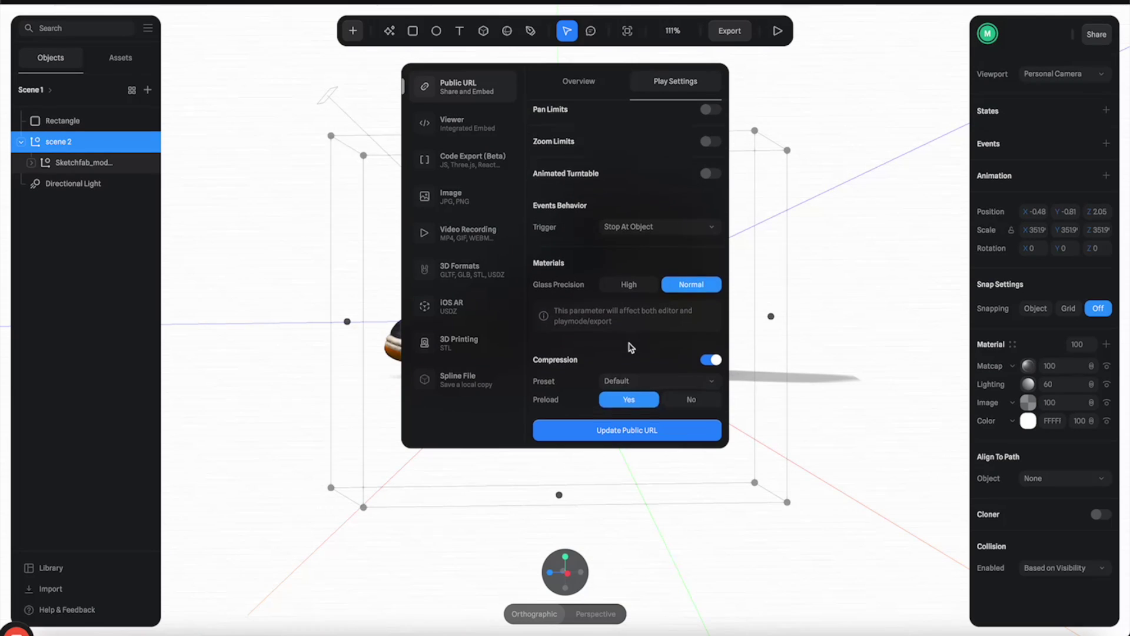
left_click(627, 433)
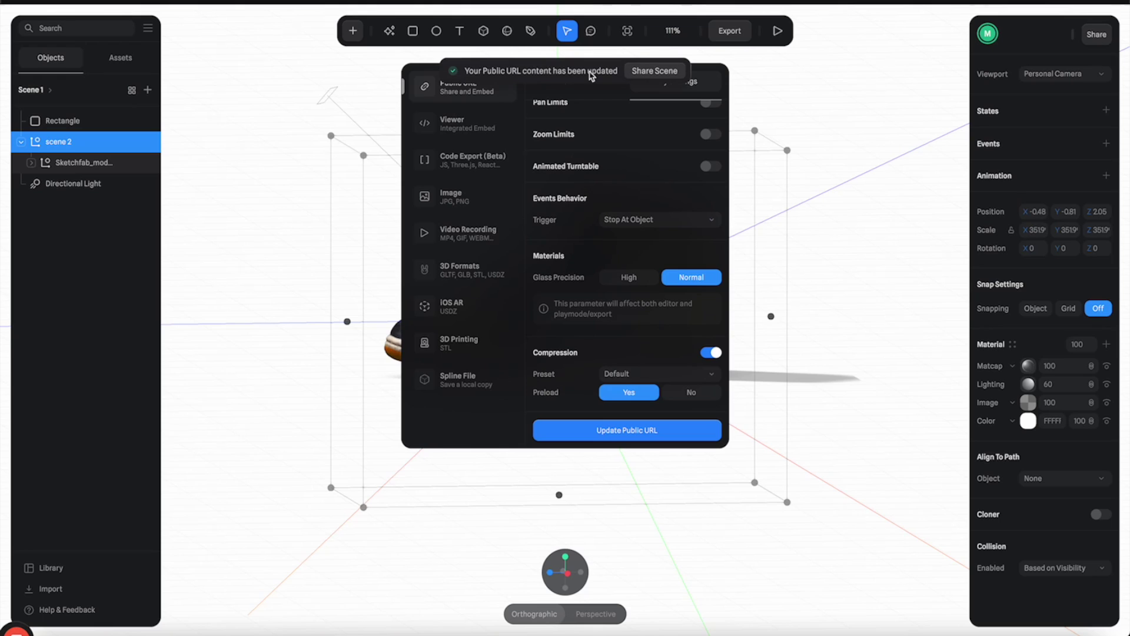
- Copy the scene's embed code from the public URL overview
scroll(586, 176, "up", 8)
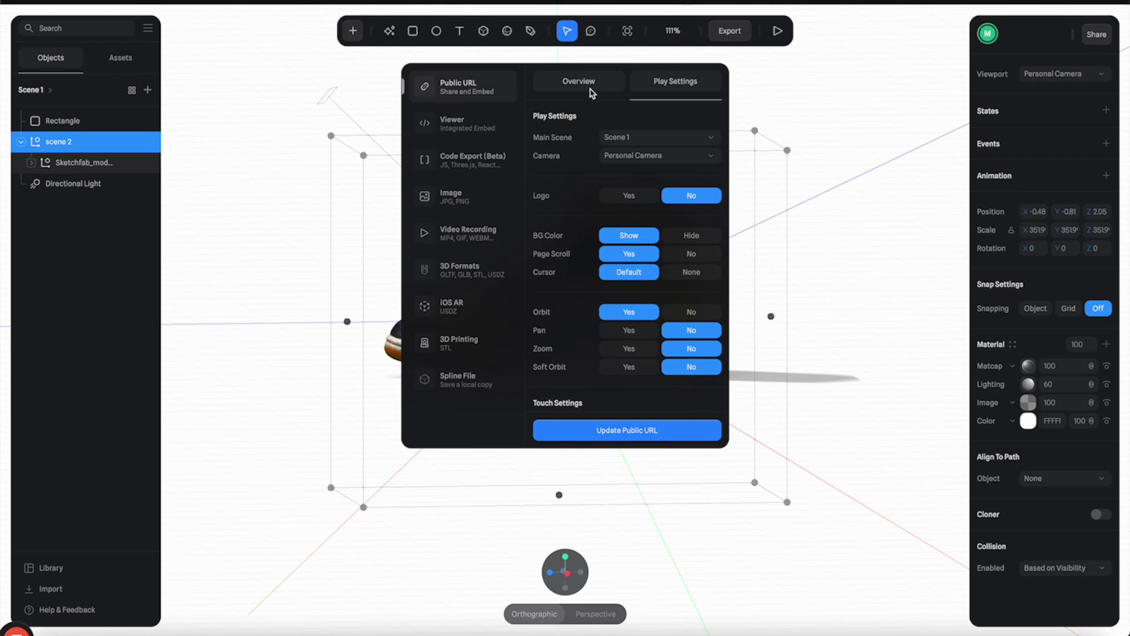
left_click(591, 90)
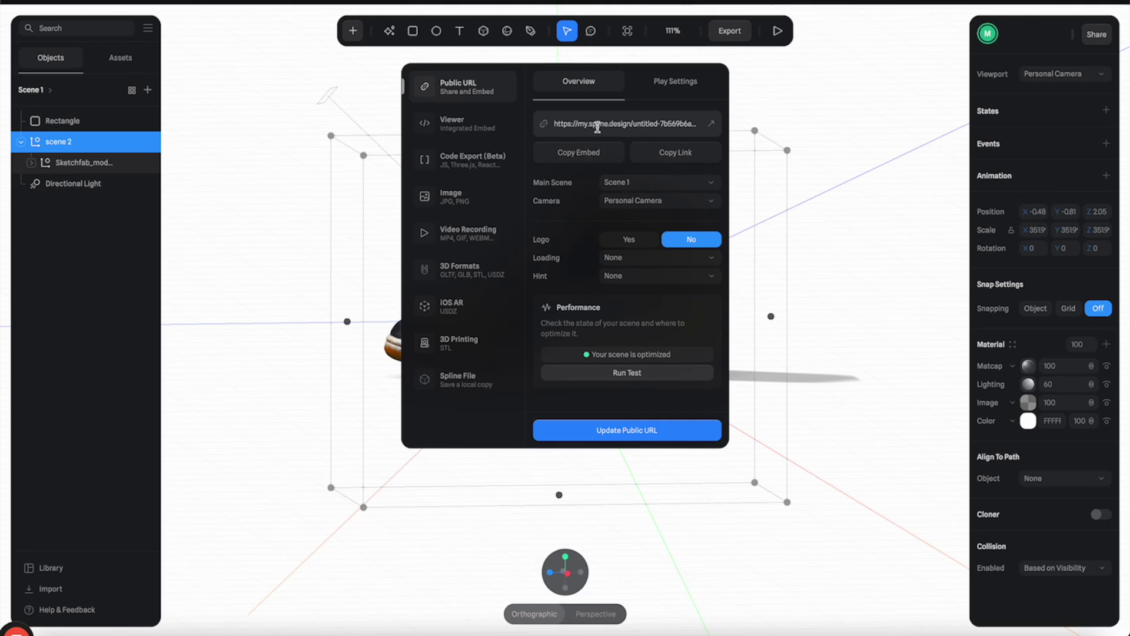
left_click(585, 153)
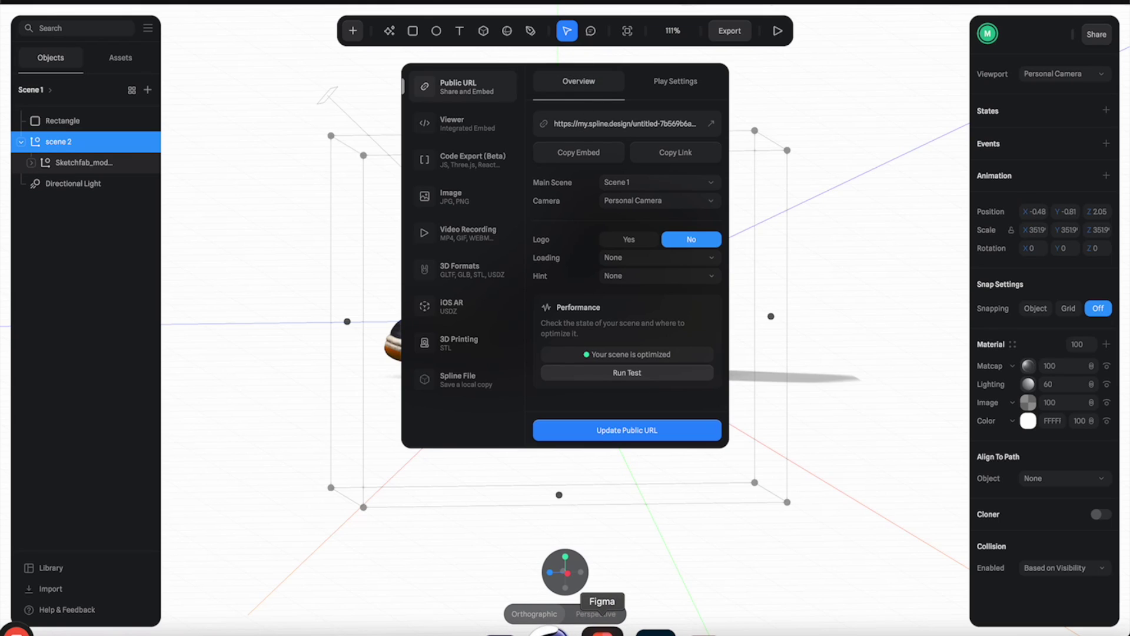
left_click(602, 630)
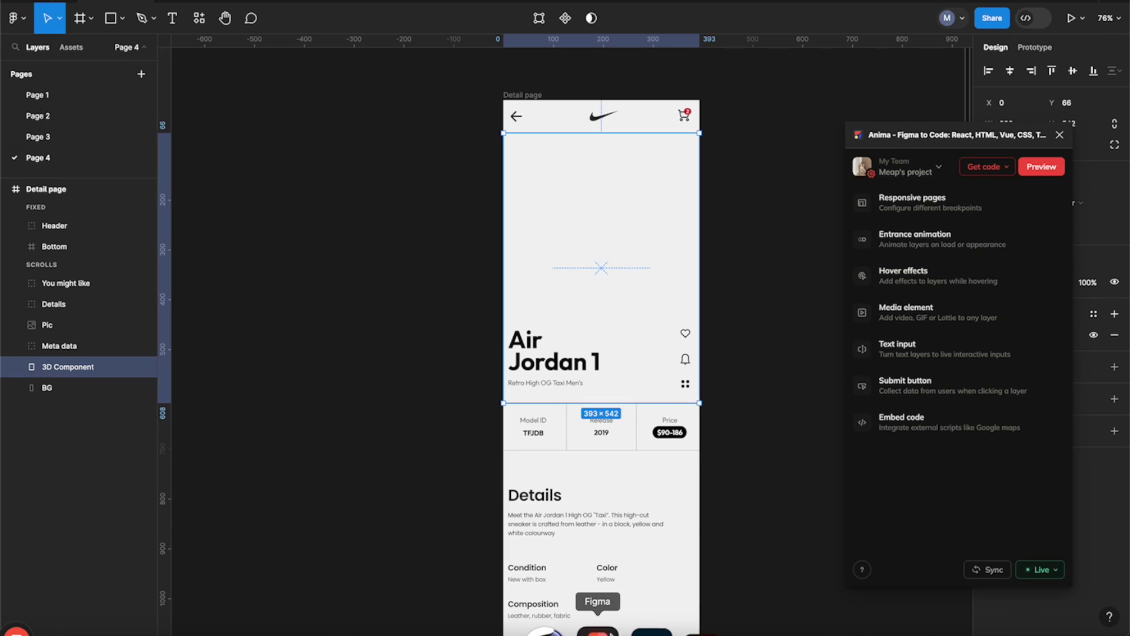
- Select the 3D Component frame, paste the Spline iframe into Anima's Embed code, and save
left_click(753, 281)
left_click(675, 232)
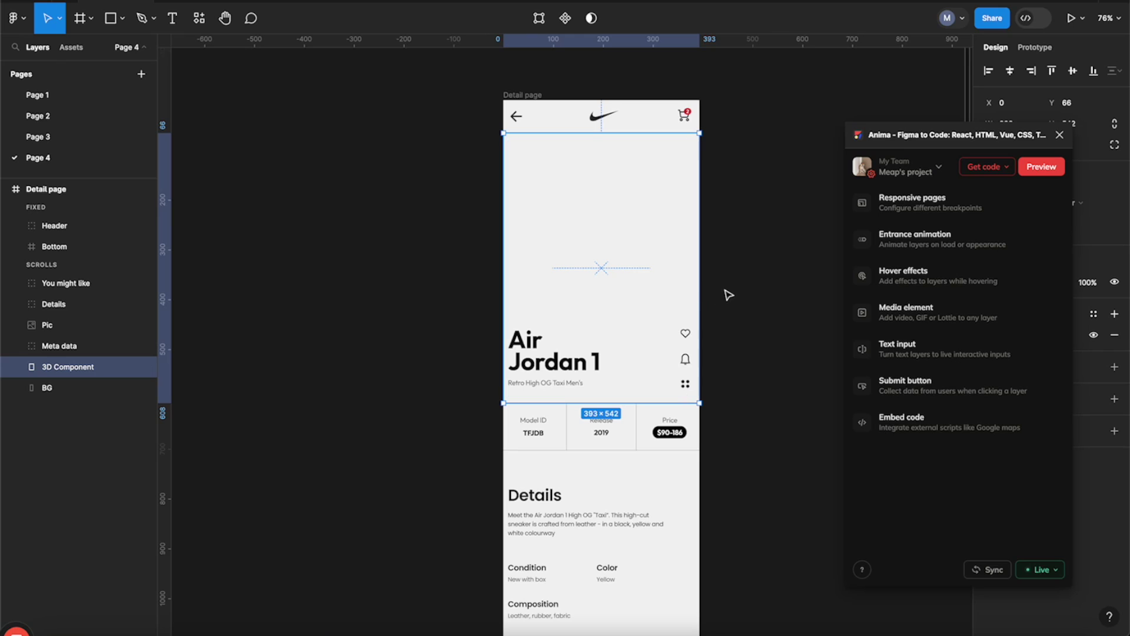
left_click(959, 429)
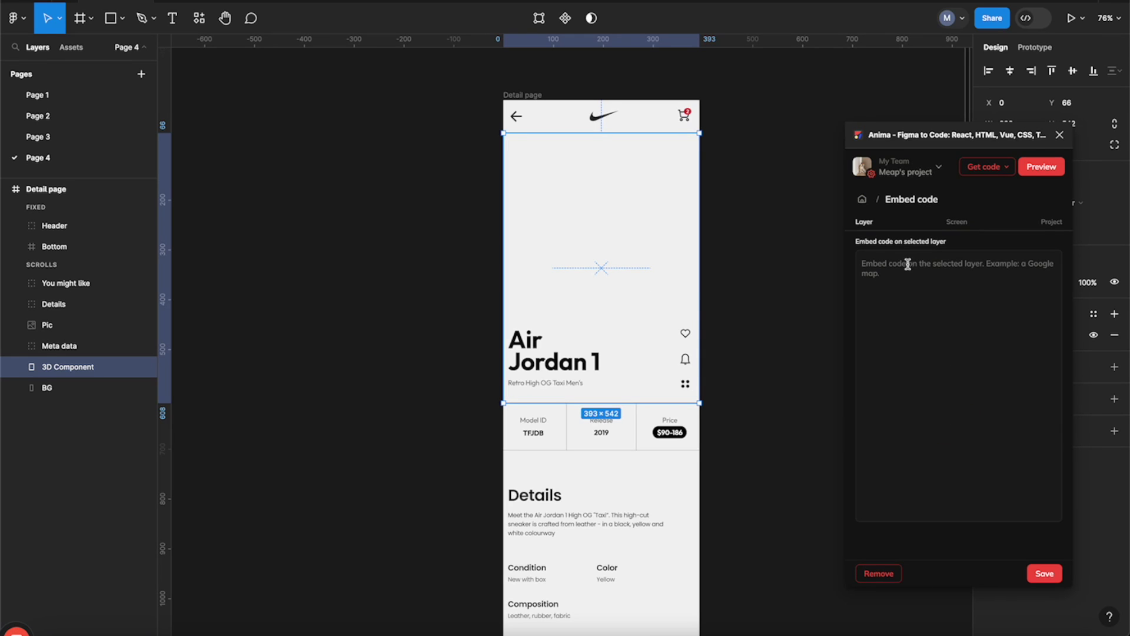
left_click(897, 278)
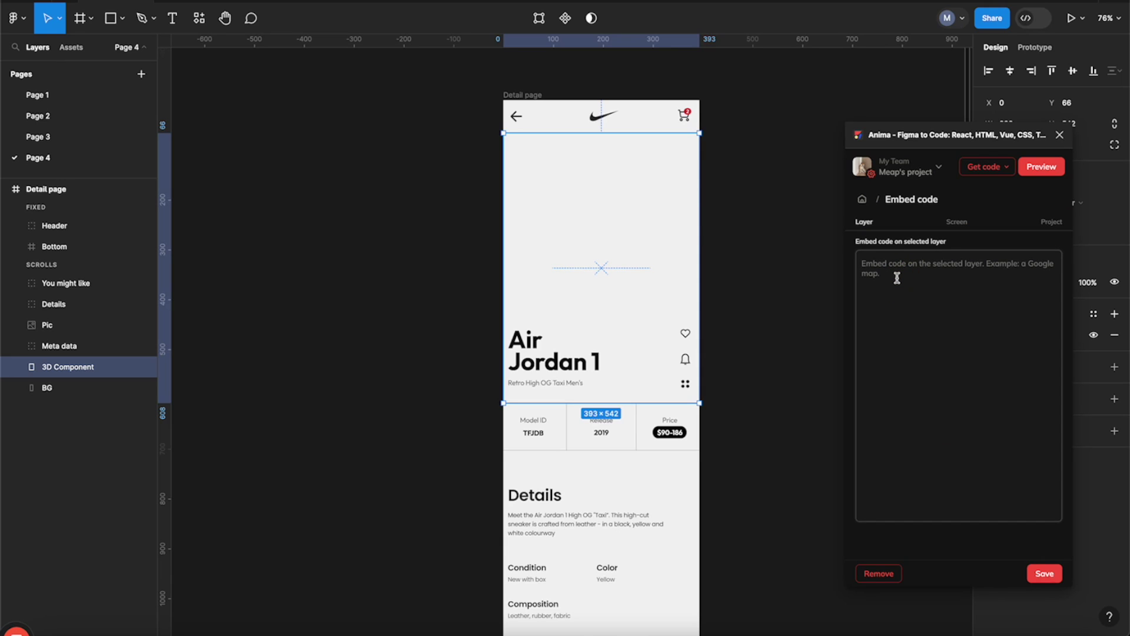
key("ctrl+v")
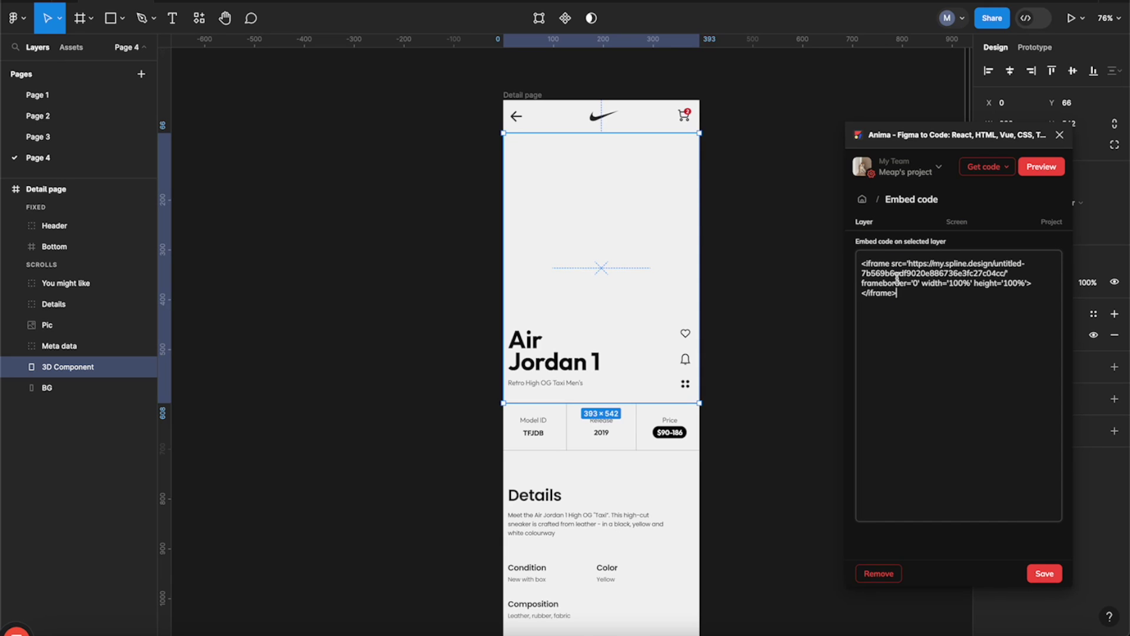
left_click(1045, 575)
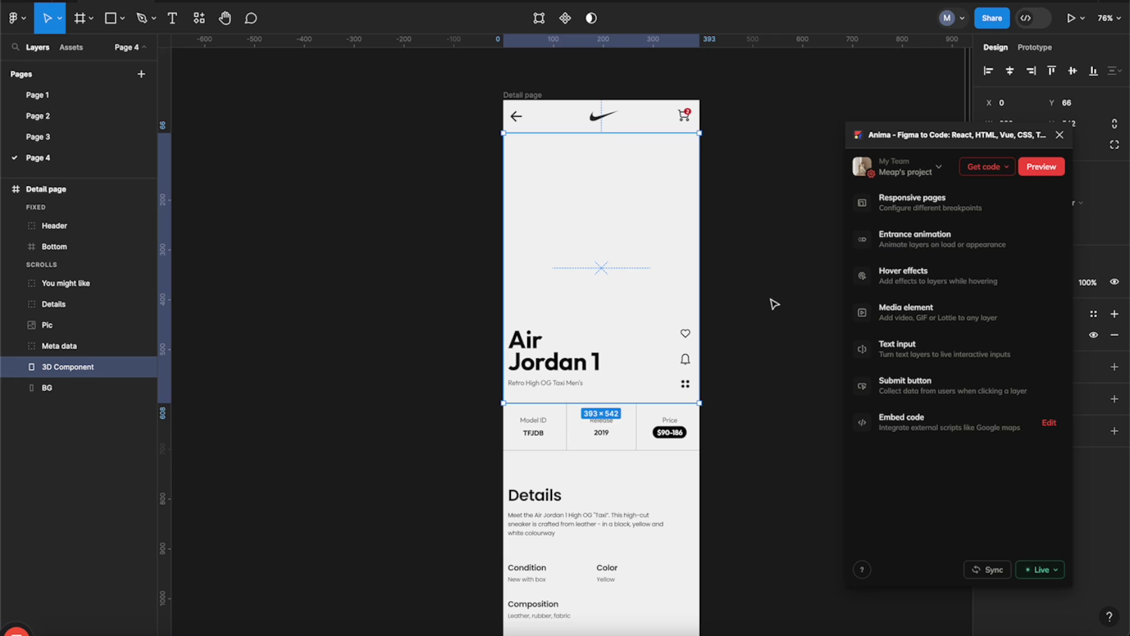
- Preview the Detail page in Anima and drag the embedded shoe to rotate it
left_click(1051, 170)
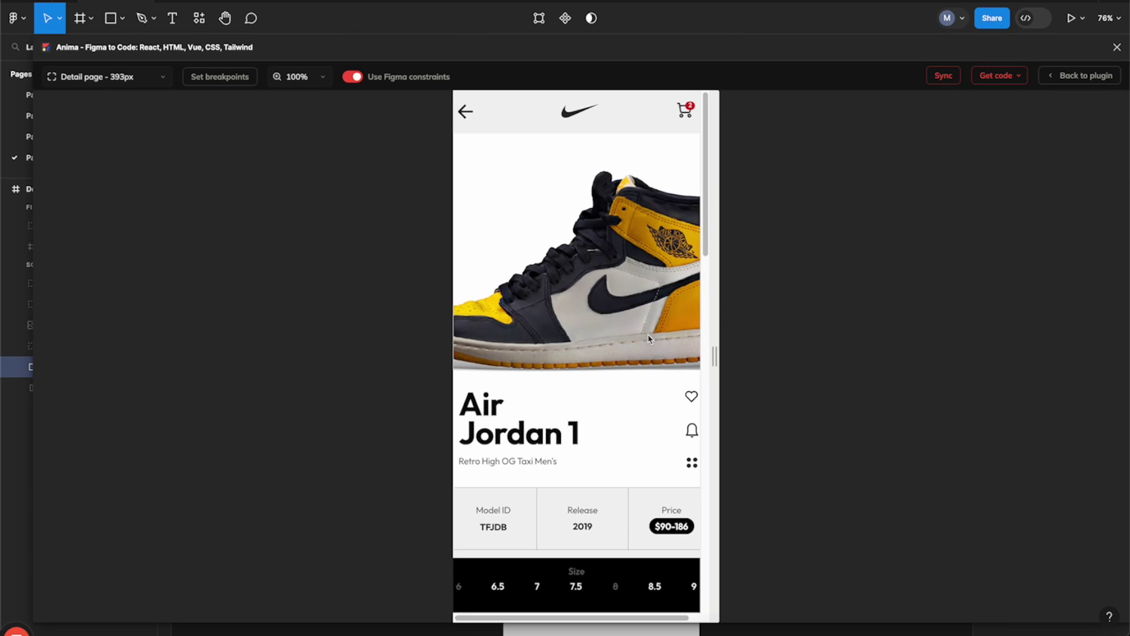
left_click_drag(636, 281, 589, 353)
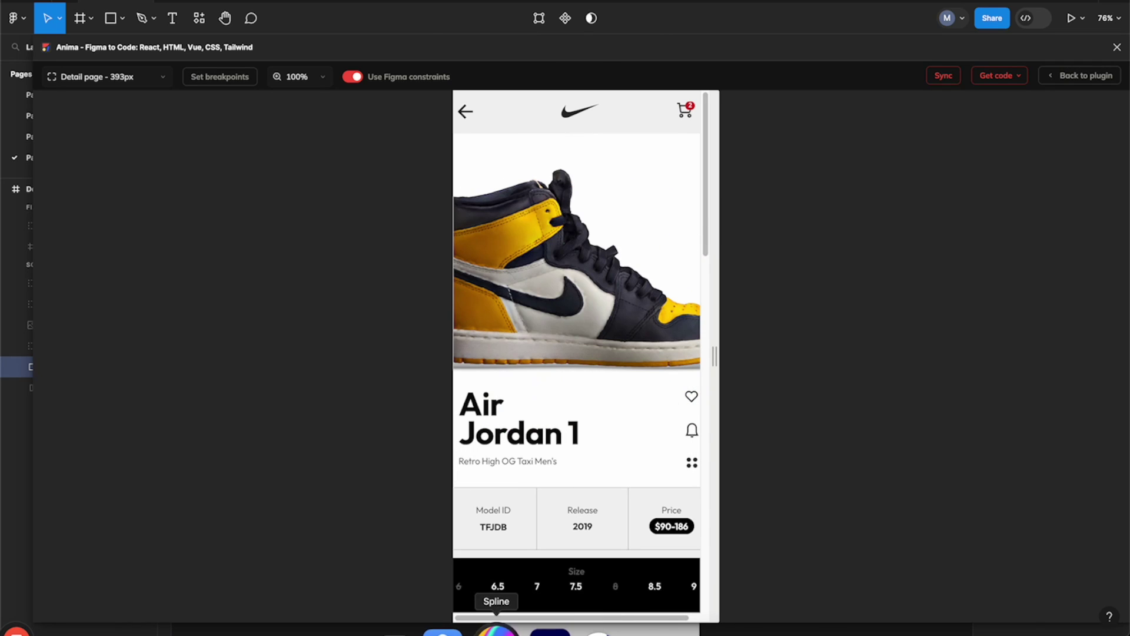
left_click(496, 629)
- Dismiss the covering dialog, reframe the shoe, and open the export share-and-embed overview
left_click(880, 171)
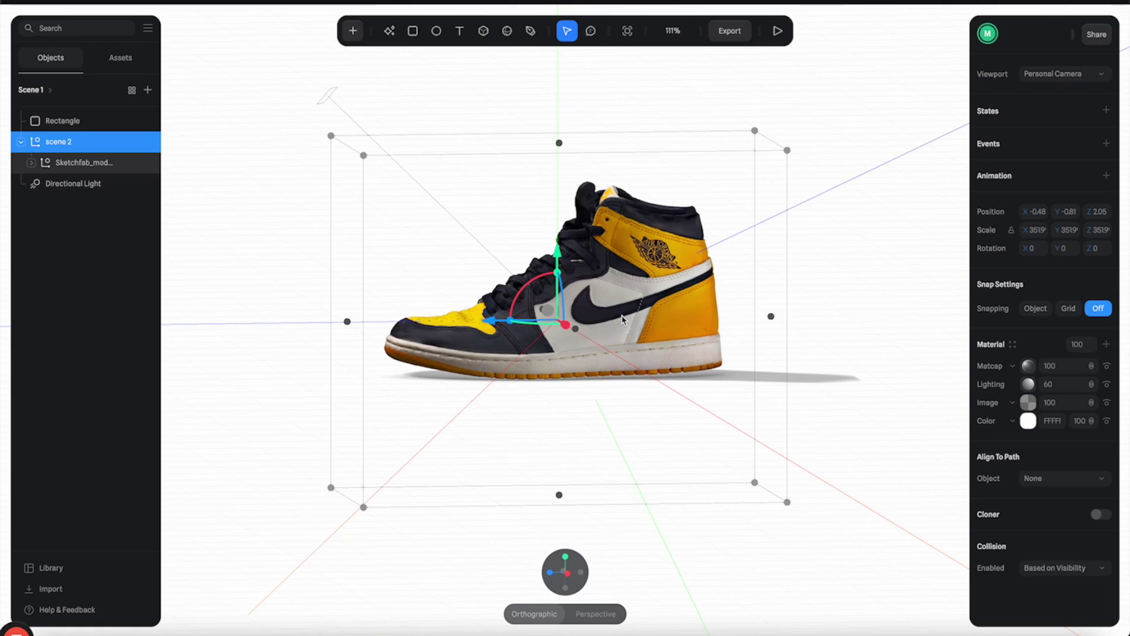
scroll(624, 320, "down", 5)
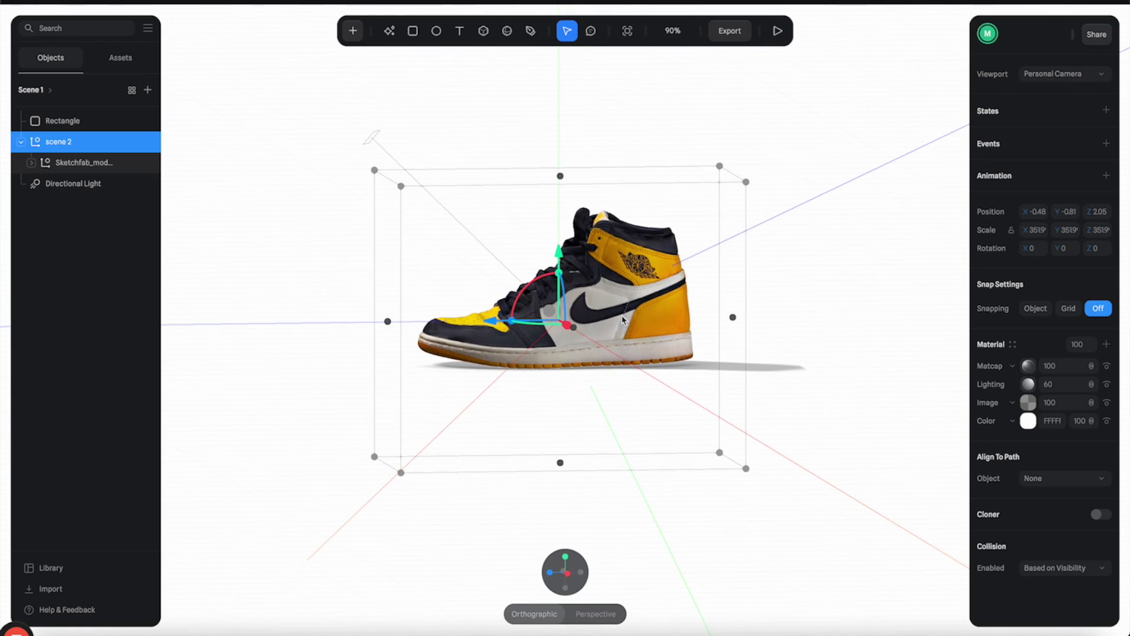
left_click_drag(606, 300, 657, 306)
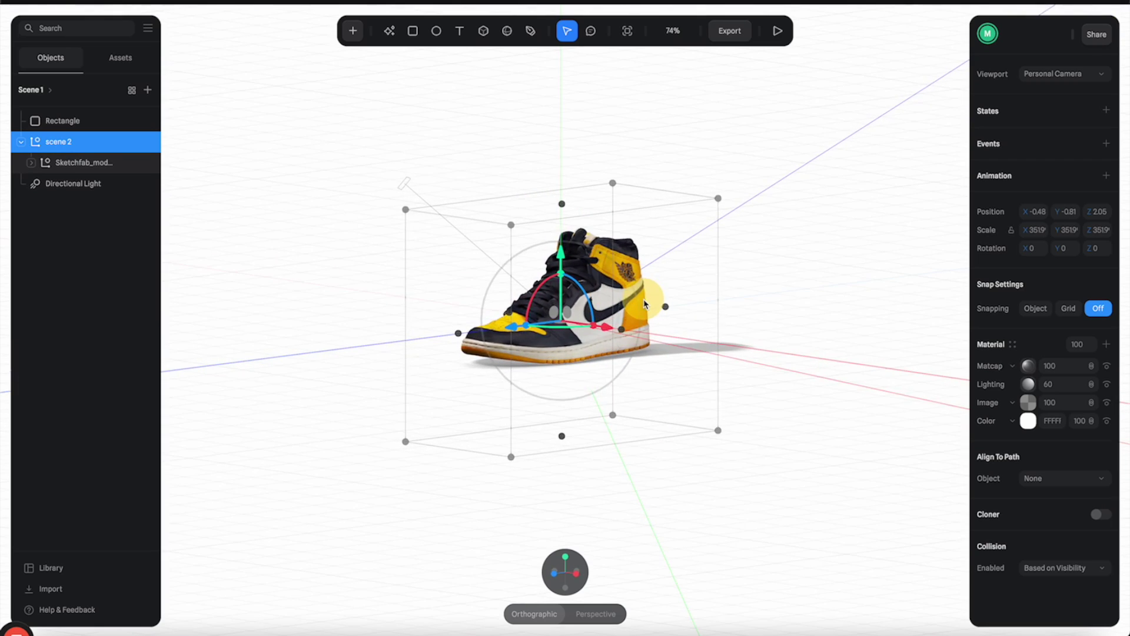
scroll(644, 265, "up", 1)
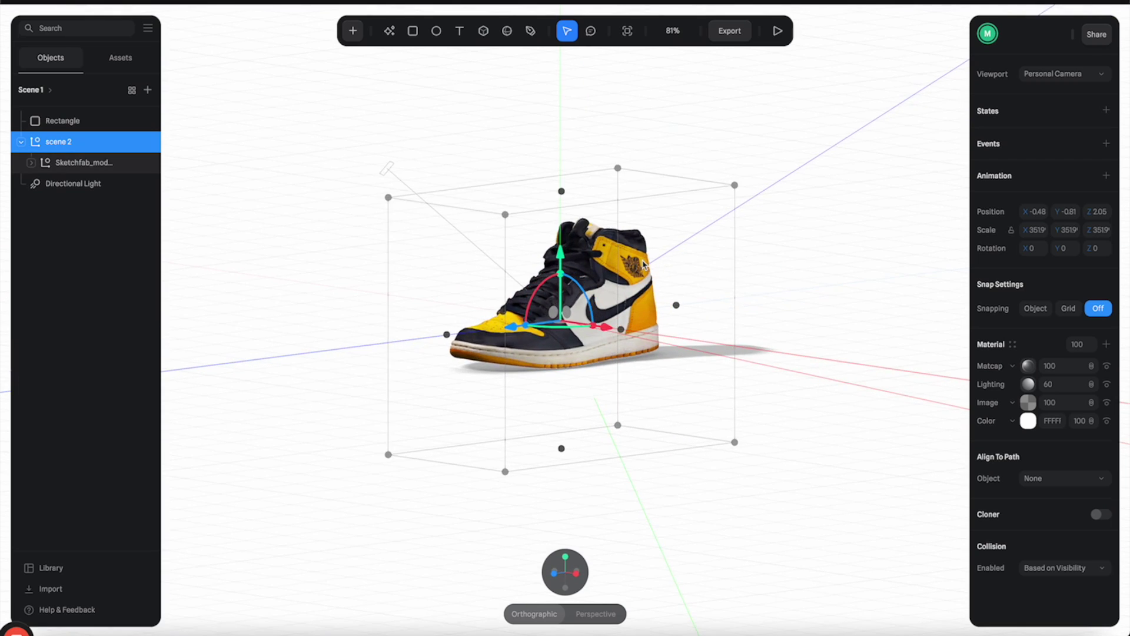
left_click(730, 31)
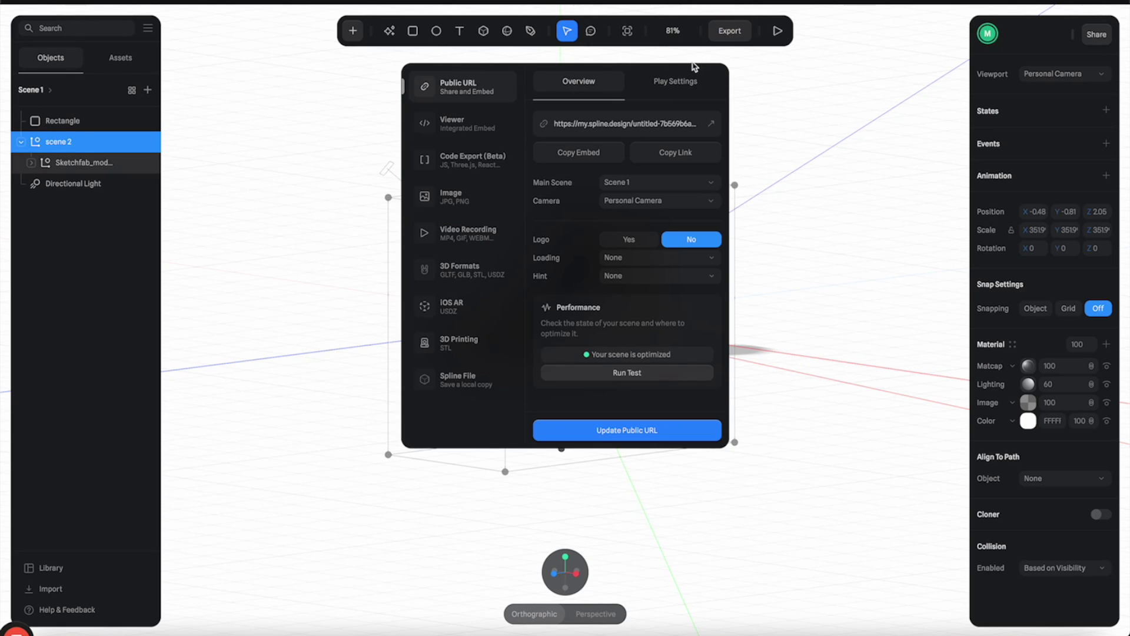
- Review the animated turntable play settings at speed 0.20 and preview the spinning shoe
left_click(676, 85)
scroll(579, 311, "down", 3)
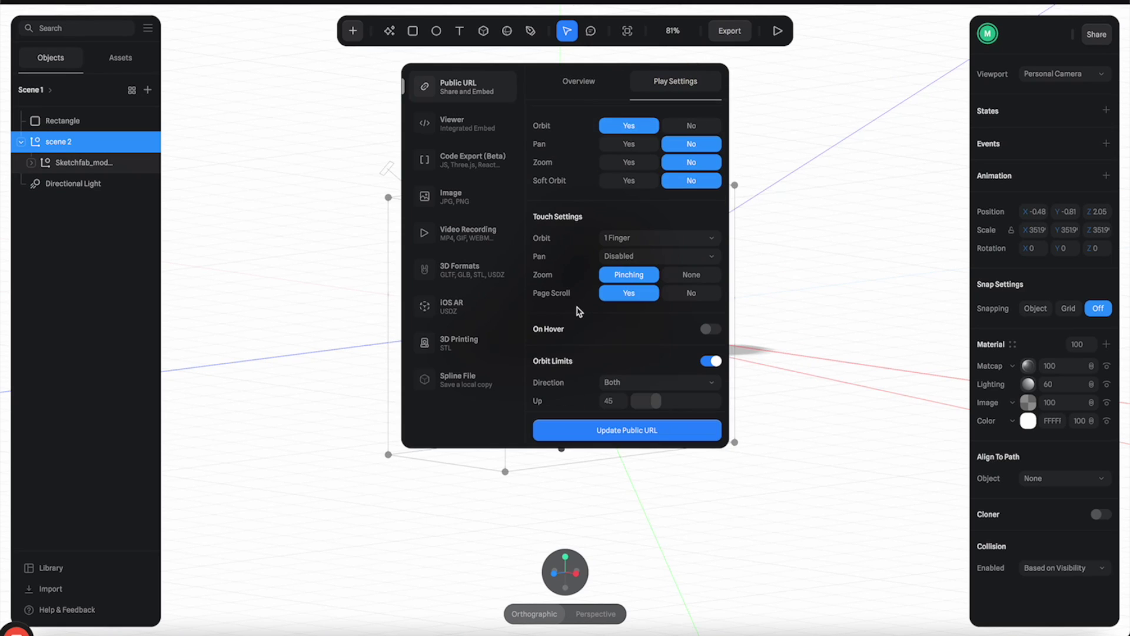
scroll(579, 311, "down", 2)
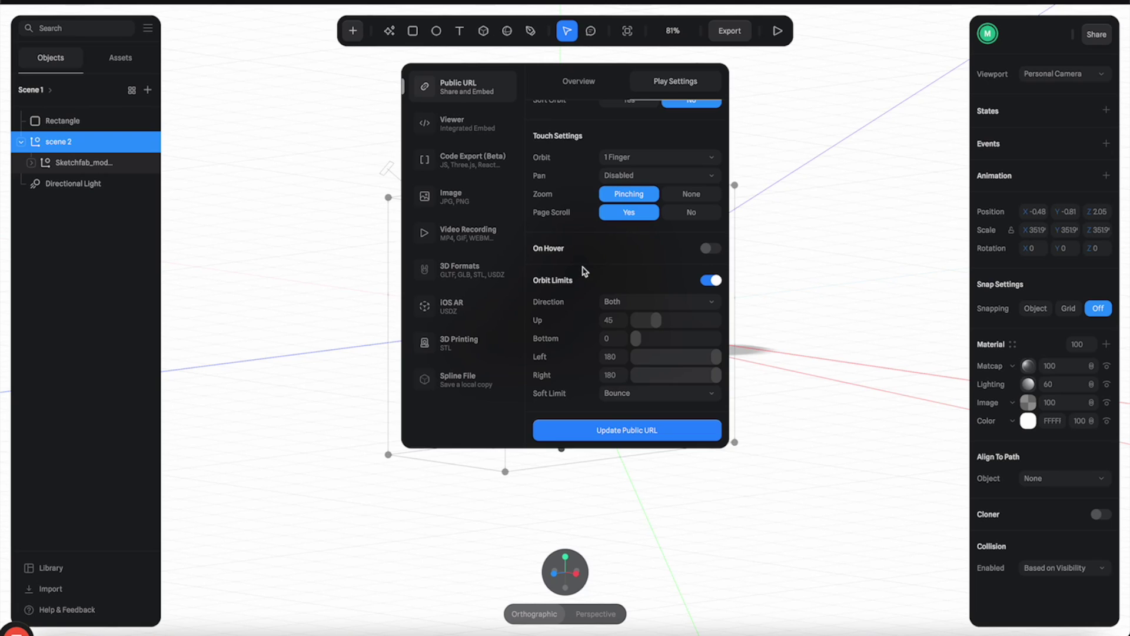
scroll(585, 271, "down", 4)
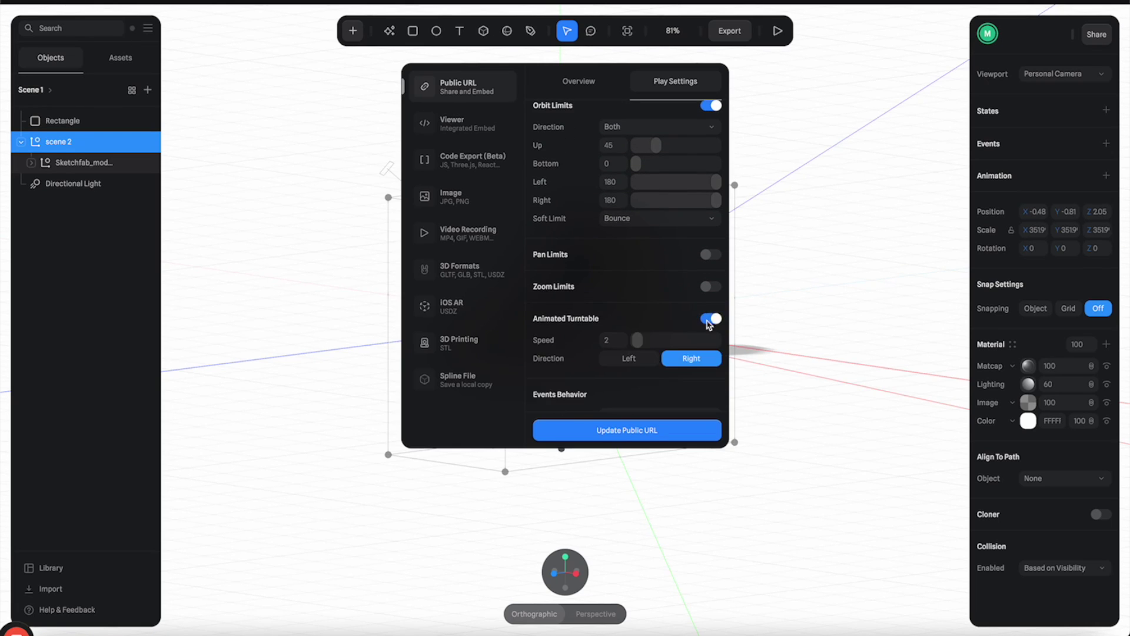
scroll(634, 318, "down", 1)
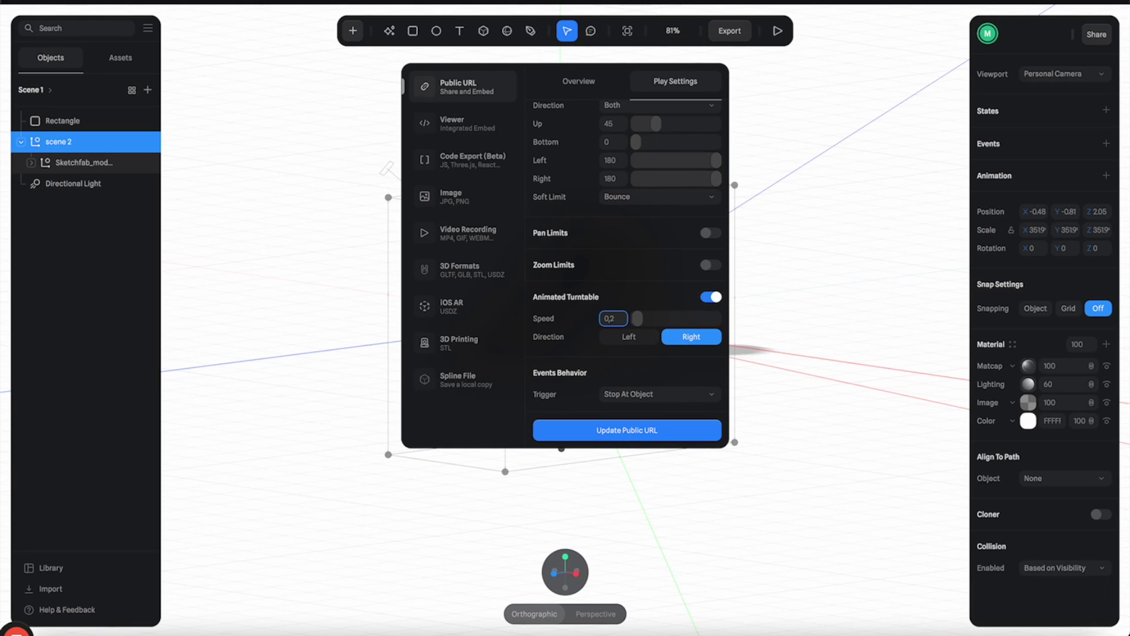
left_click(778, 29)
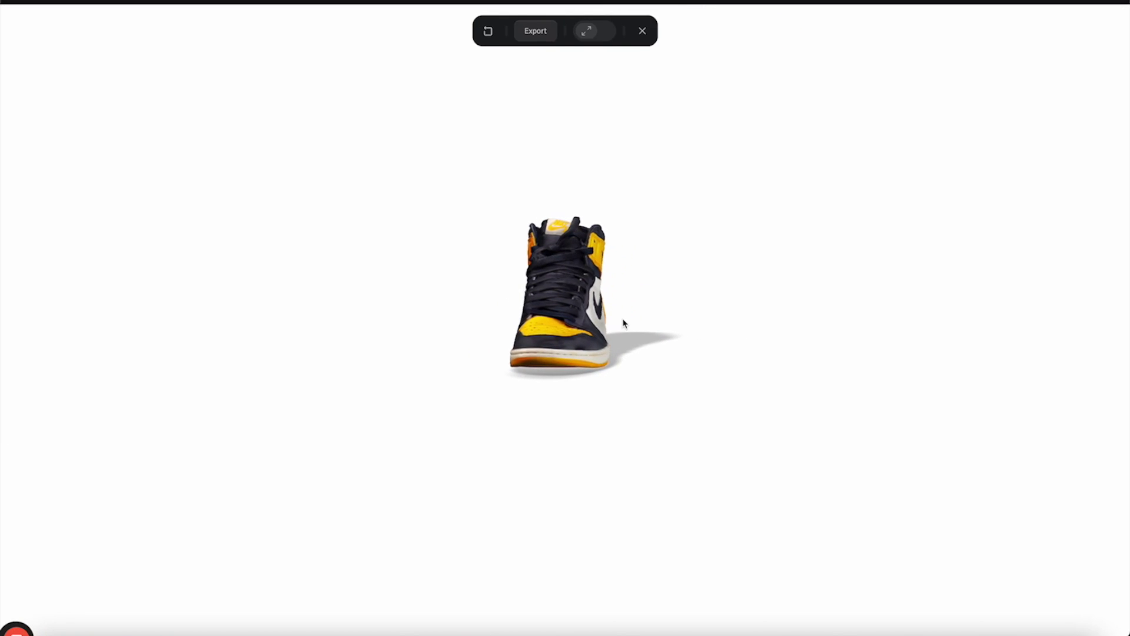
left_click(642, 30)
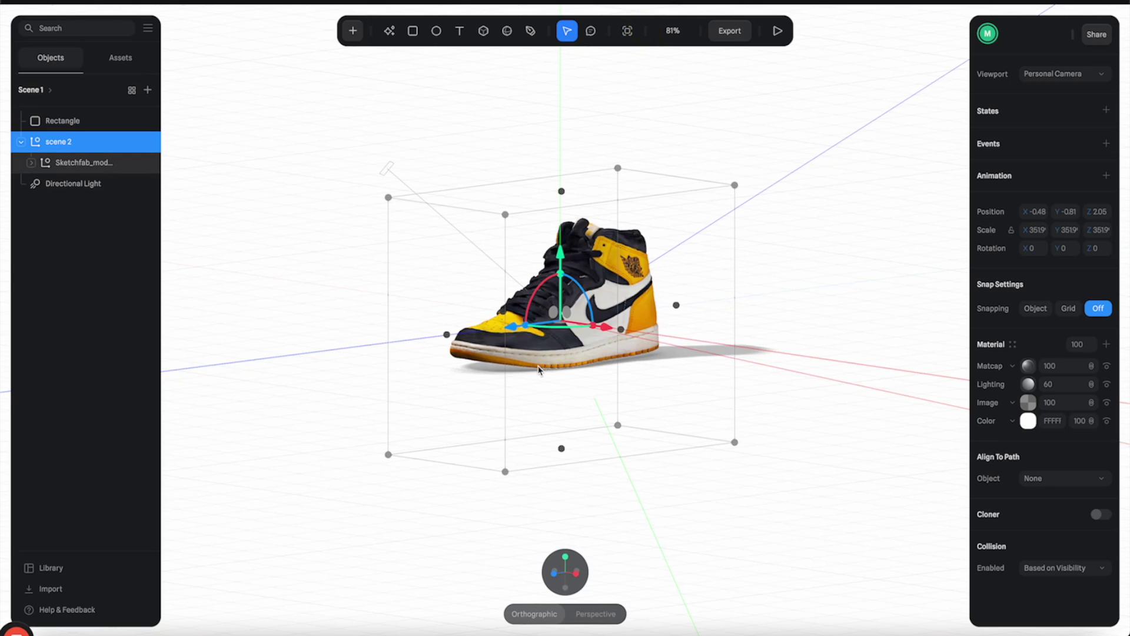
- Set the turntable direction to Left and update the public URL
left_click(732, 33)
left_click(686, 96)
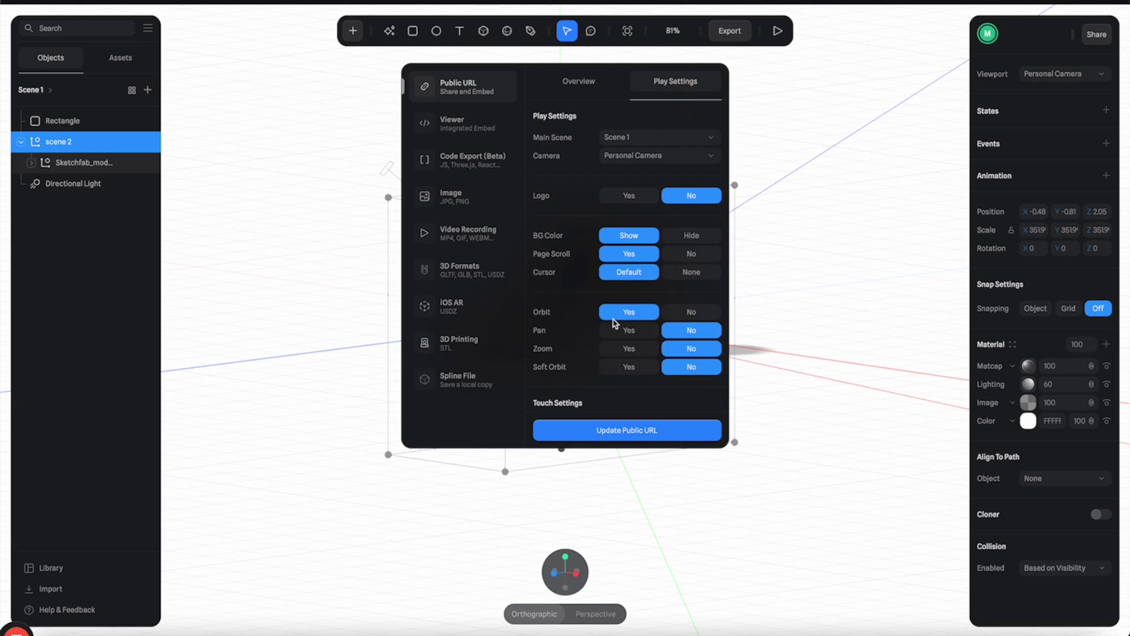
scroll(678, 200, "down", 5)
left_click(615, 283)
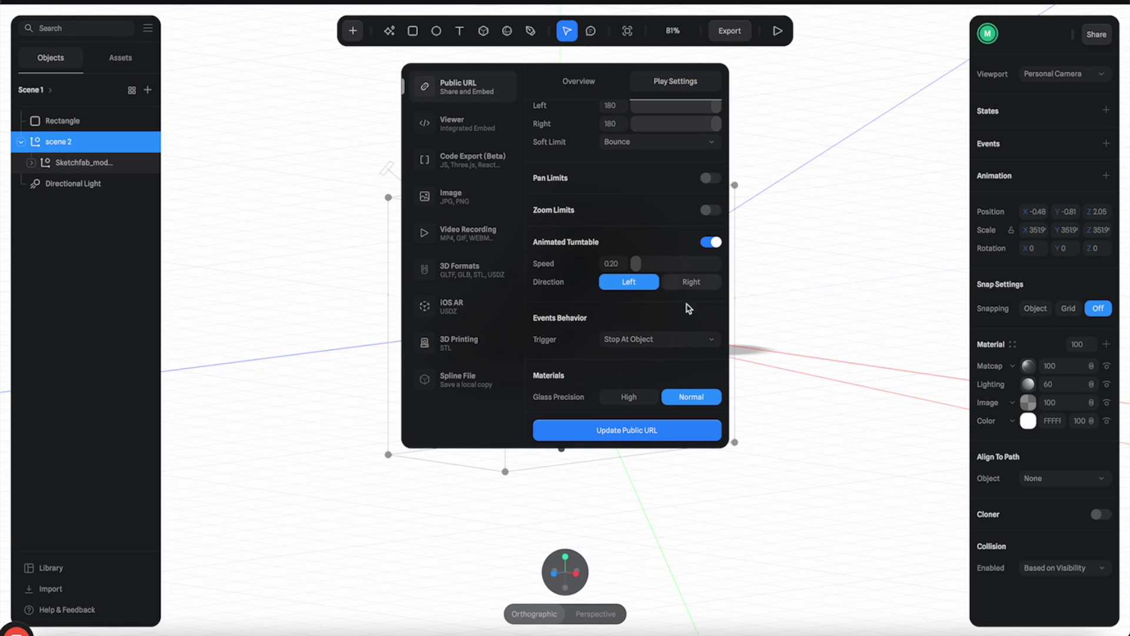
left_click(645, 427)
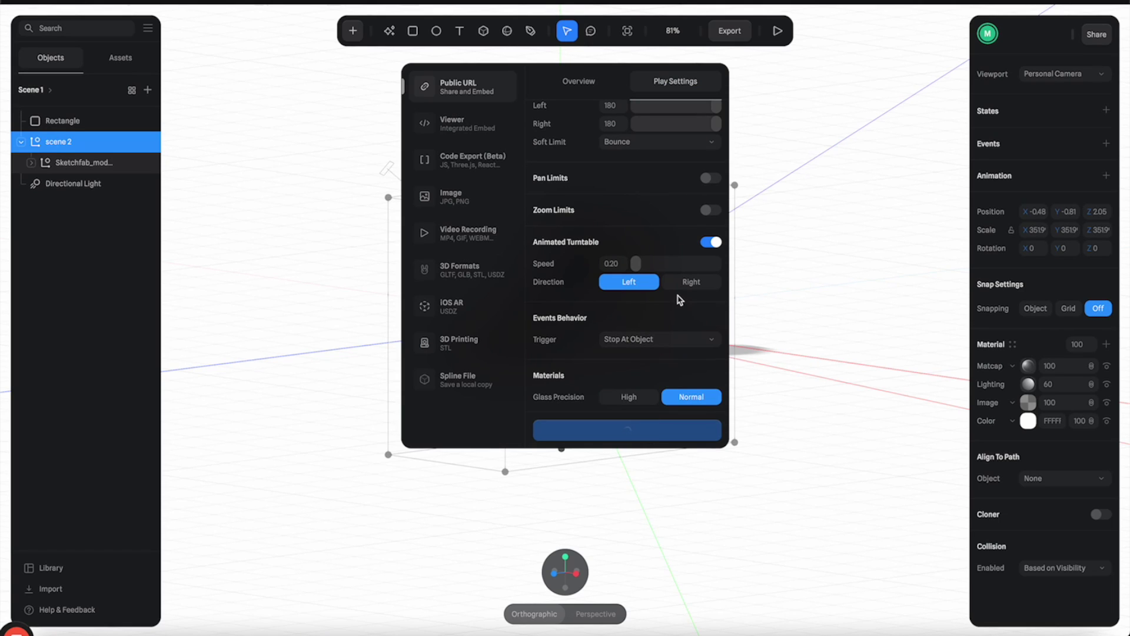
left_click(599, 625)
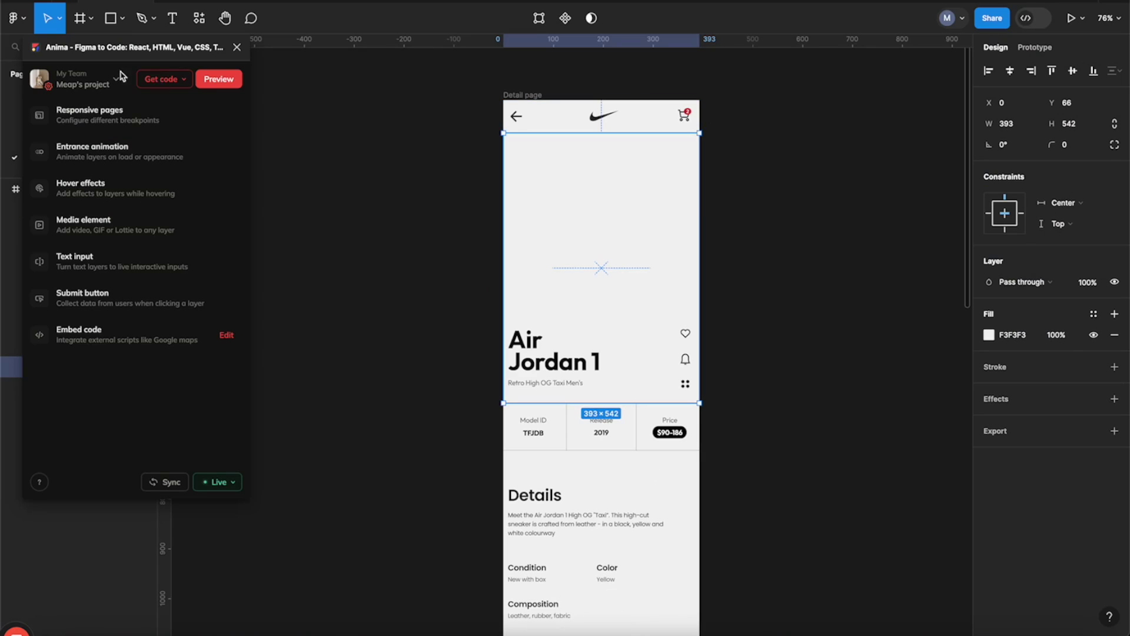
left_click(213, 80)
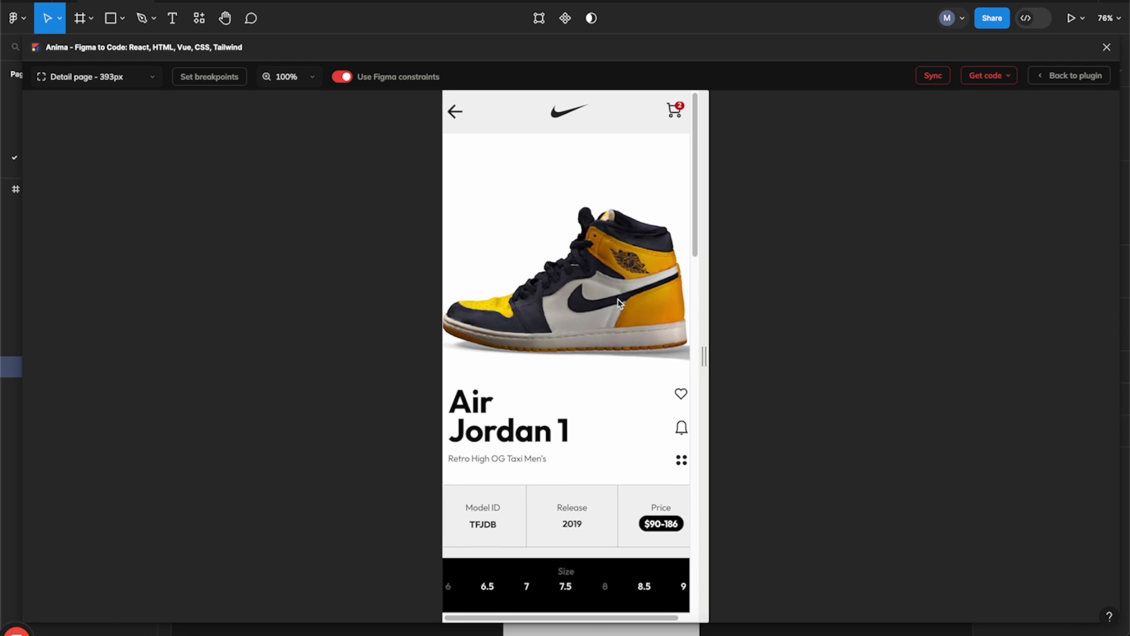
left_click_drag(612, 321, 462, 289)
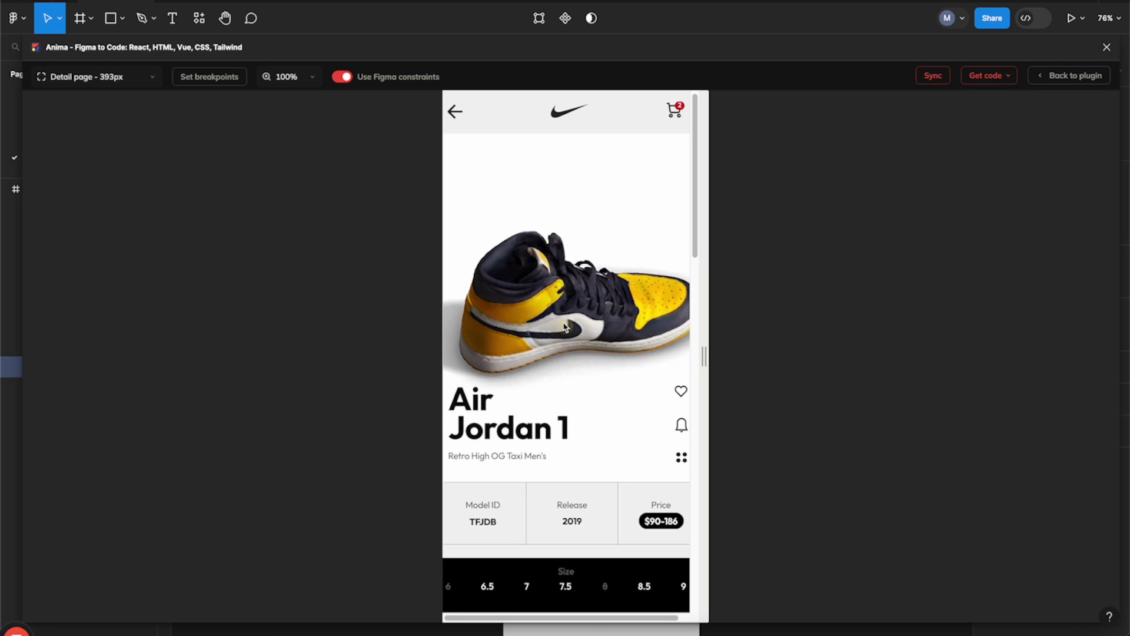
left_click_drag(582, 307, 434, 323)
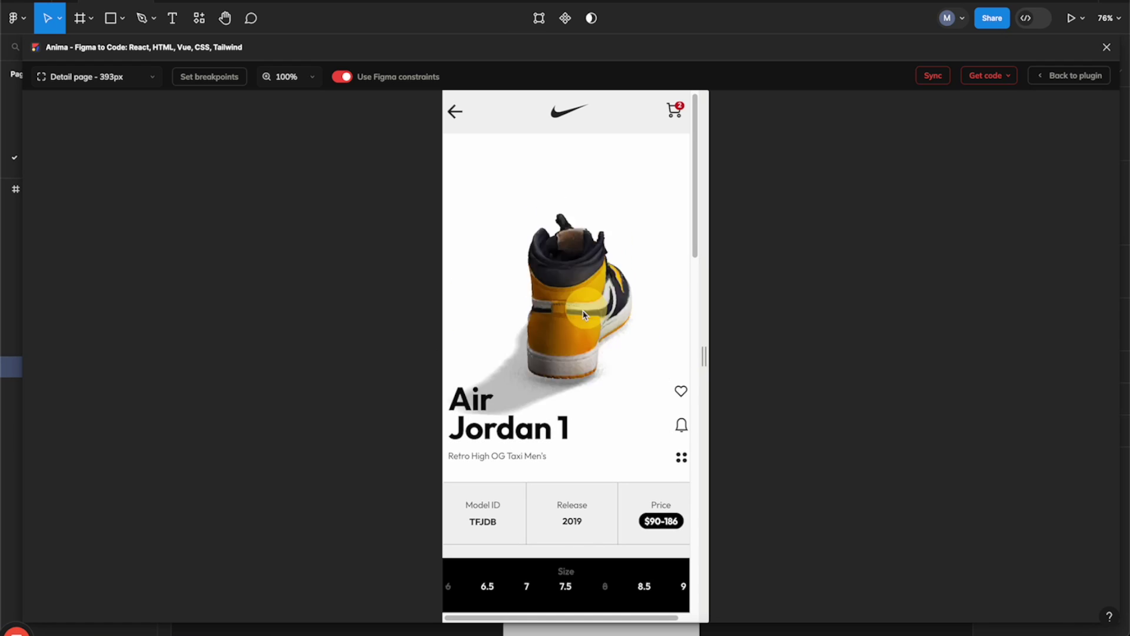
left_click_drag(597, 294, 480, 319)
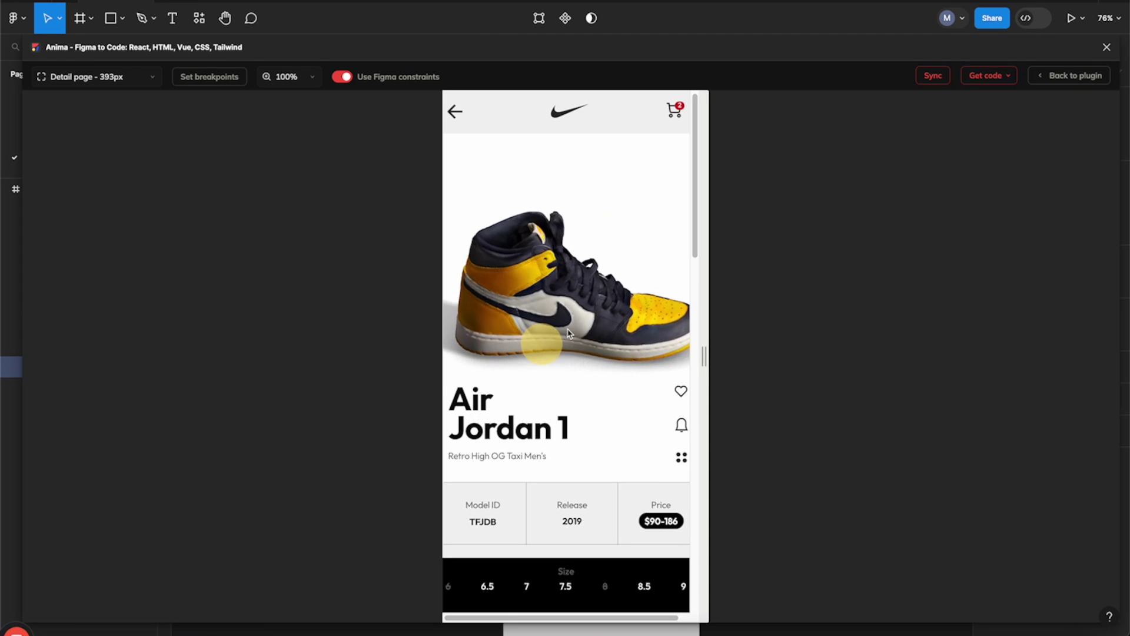
scroll(590, 319, "down", 4)
scroll(590, 319, "up", 1)
scroll(590, 319, "down", 6)
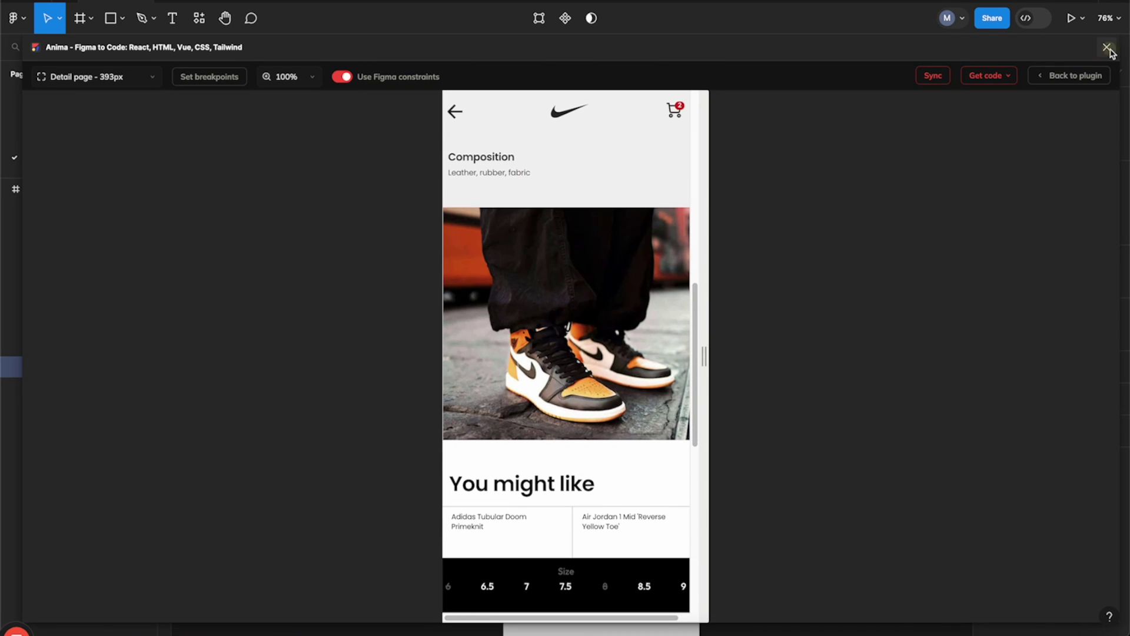
left_click(1108, 48)
left_click(457, 344)
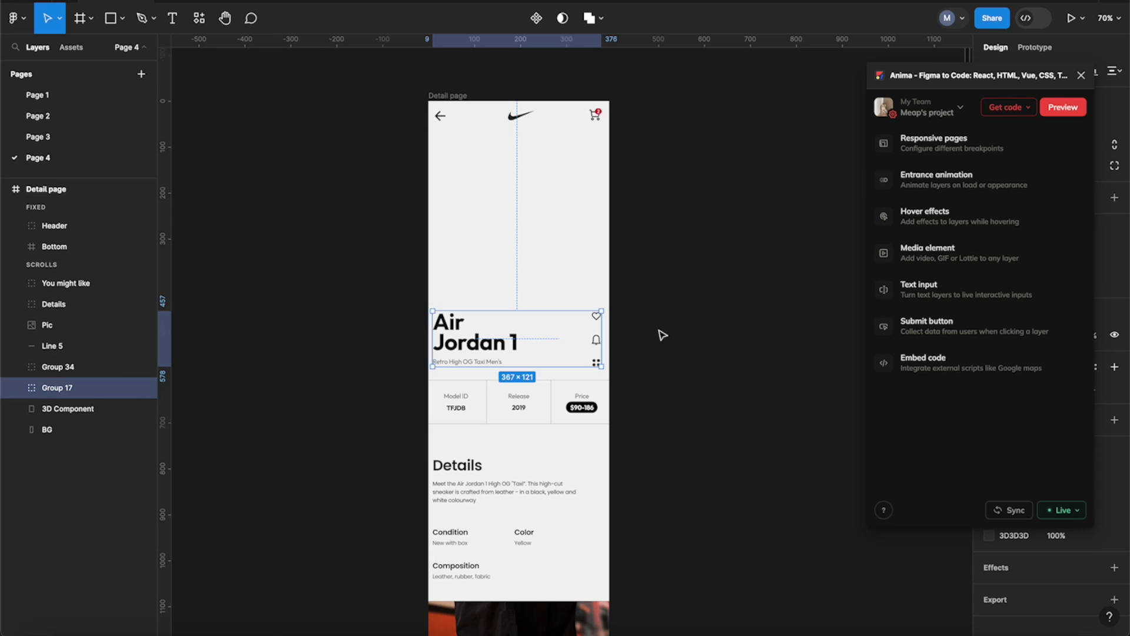
- Give the title group a Move Up entrance, duration 0.6, beginning on scroll into view
left_click(1030, 184)
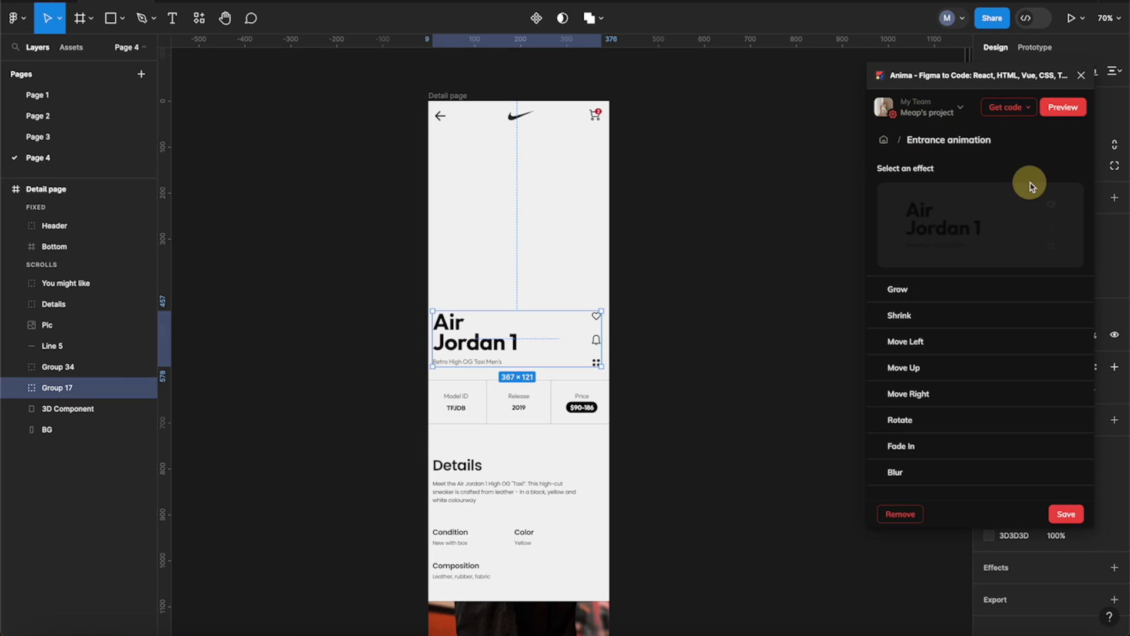
left_click(909, 371)
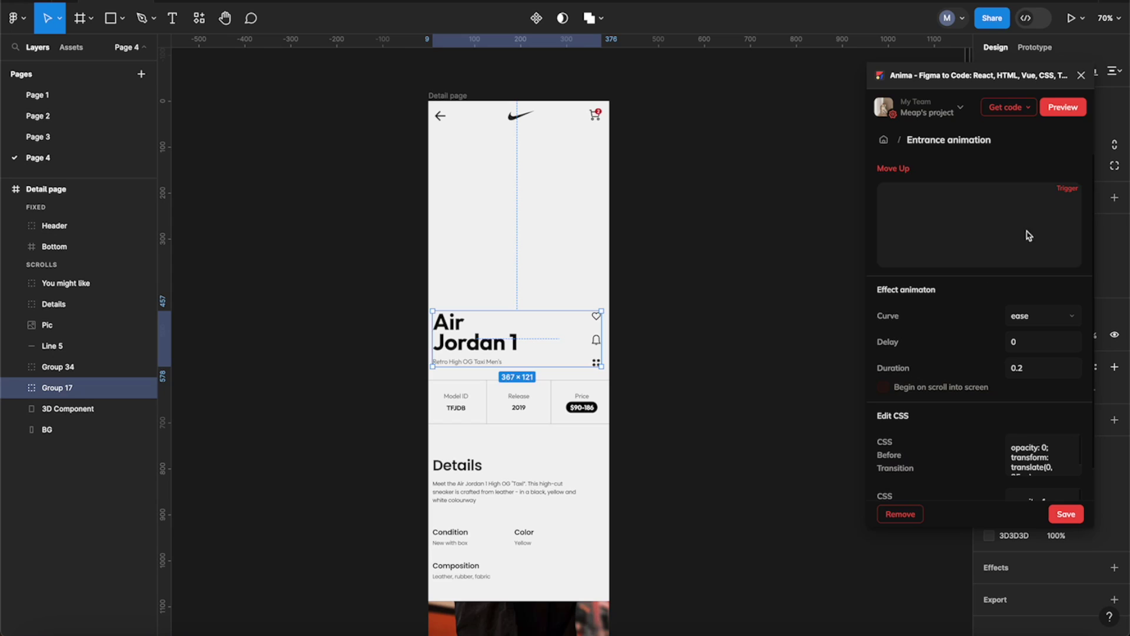
left_click(1071, 190)
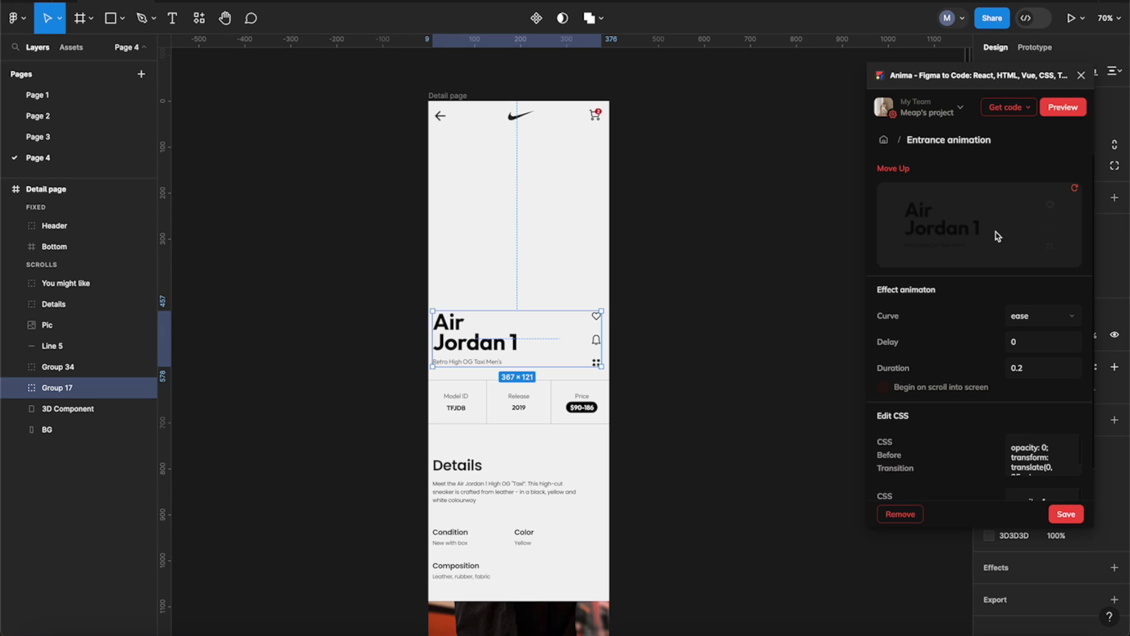
left_click(1039, 371)
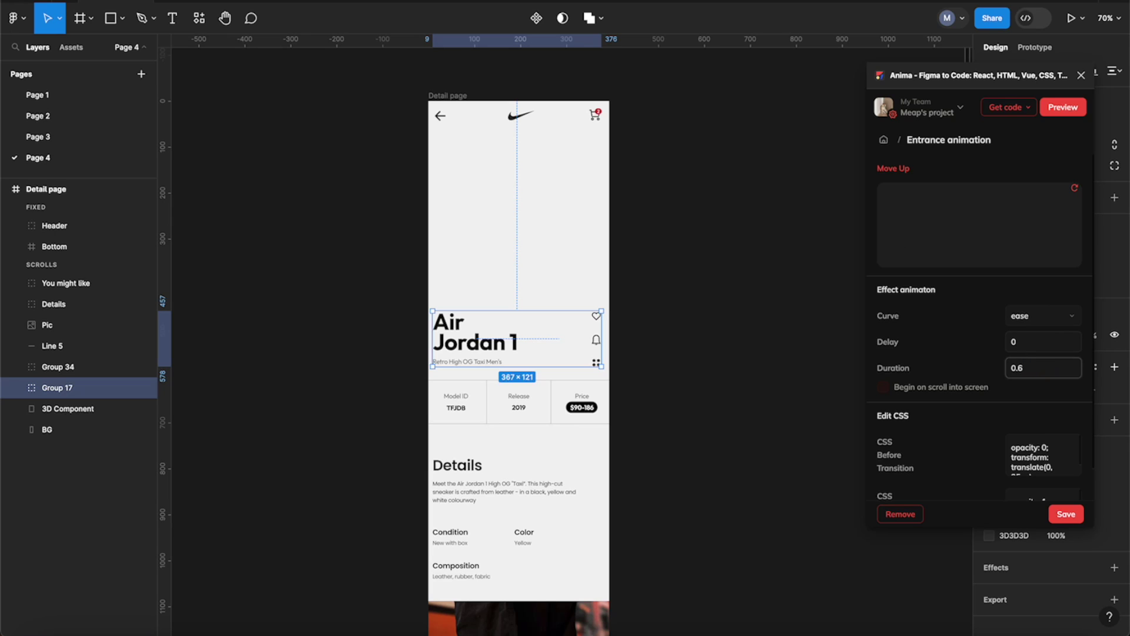
left_click(883, 388)
left_click(1066, 515)
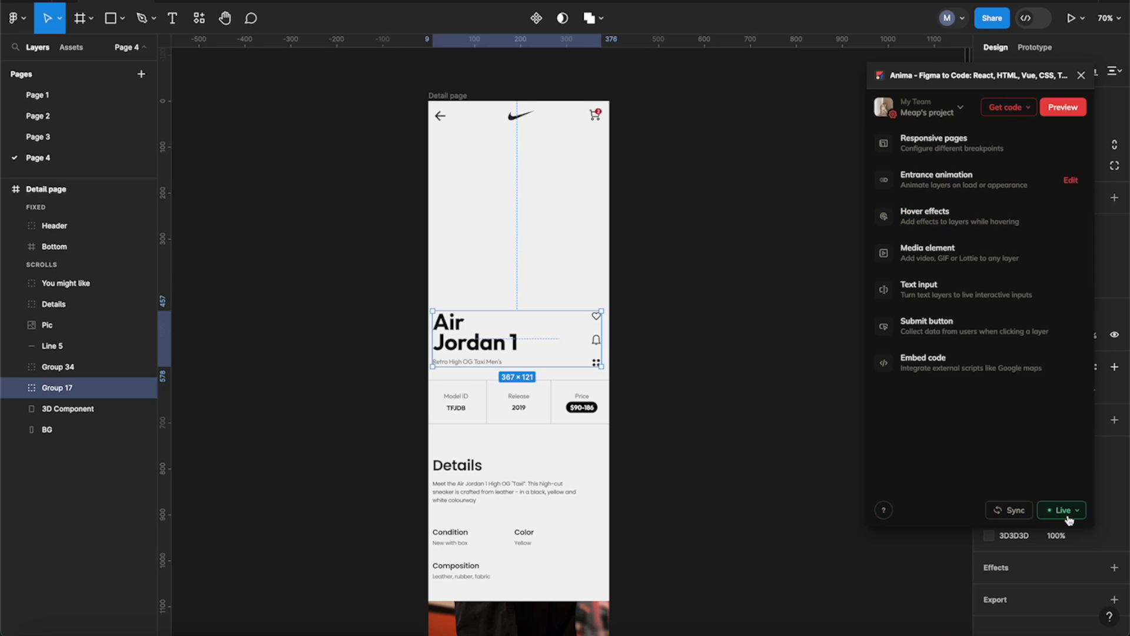
left_click(1065, 107)
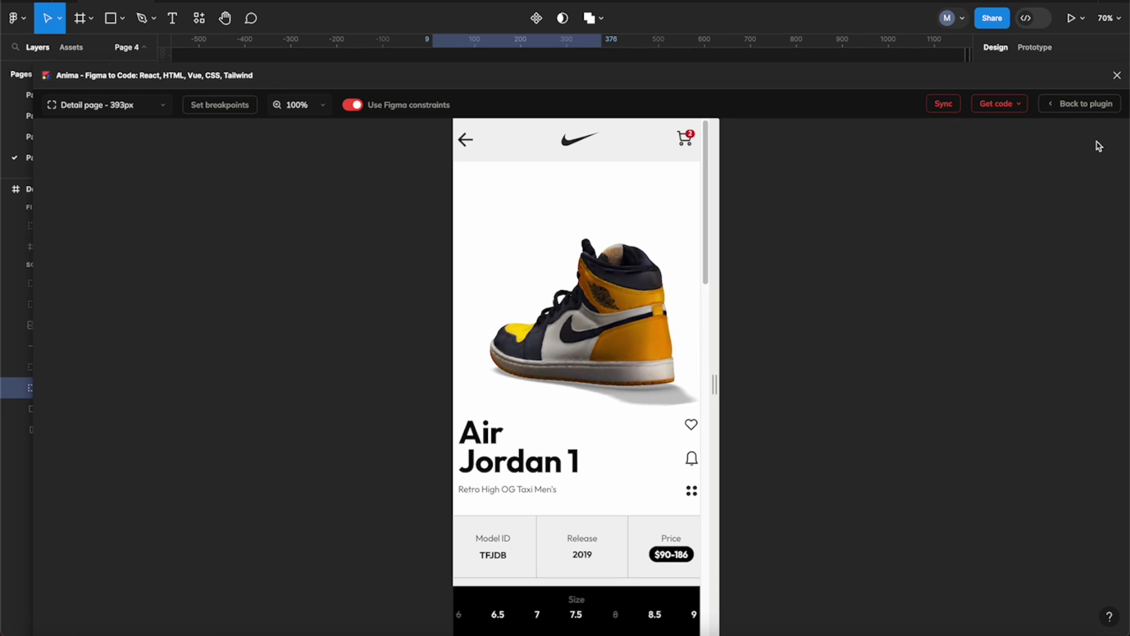
- Return from the preview and move the Anima panel aside to reveal the layers
left_click(1080, 104)
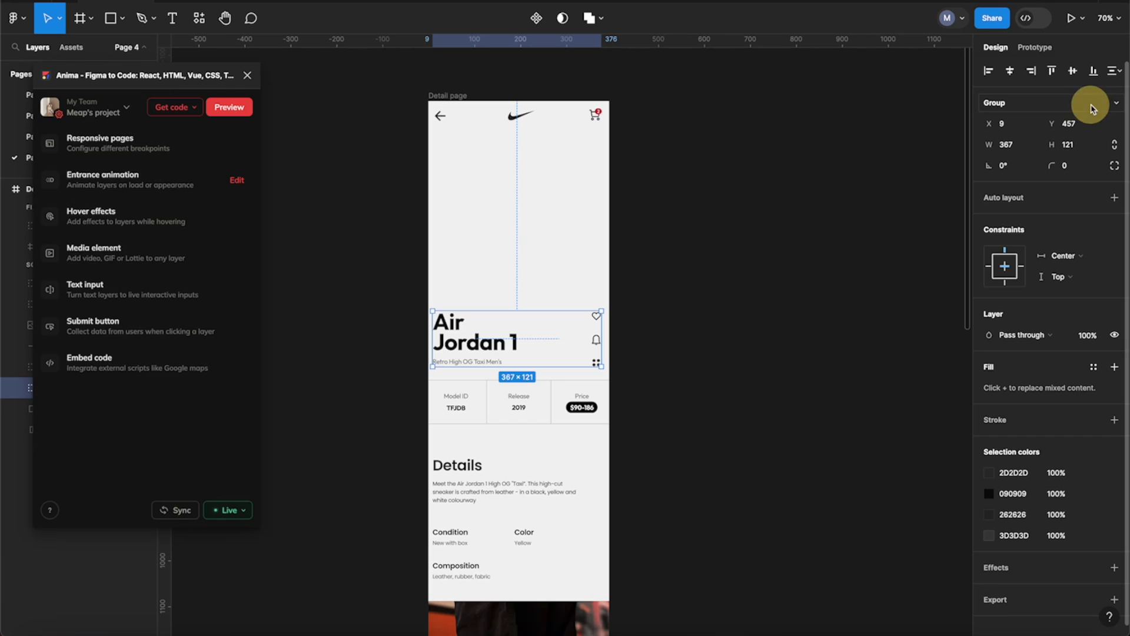
left_click_drag(107, 78, 872, 108)
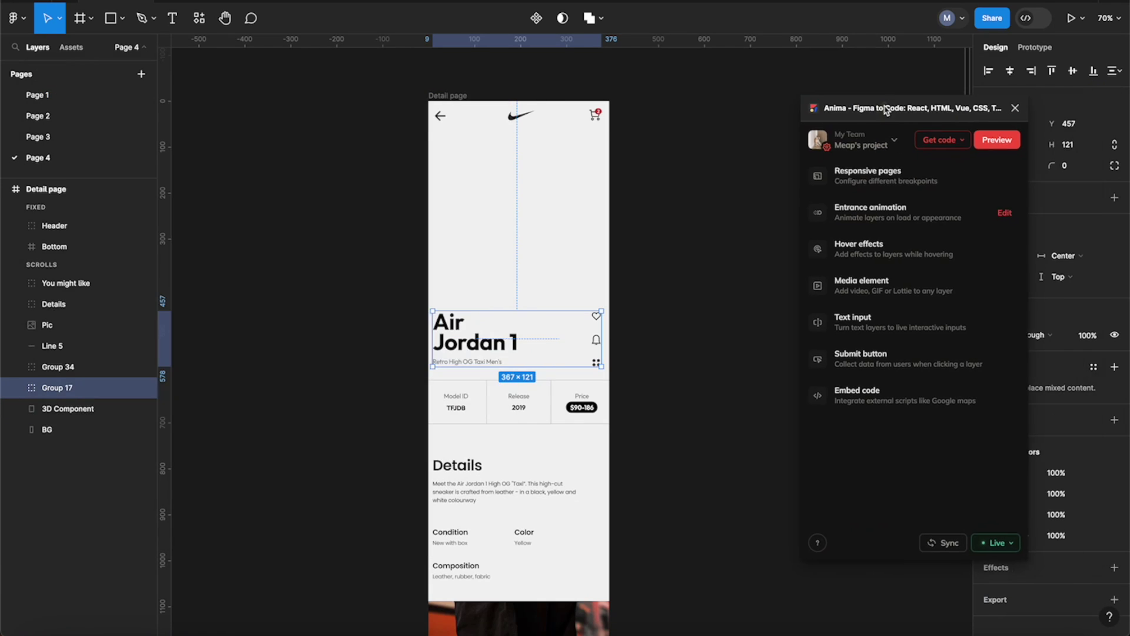
left_click(876, 211)
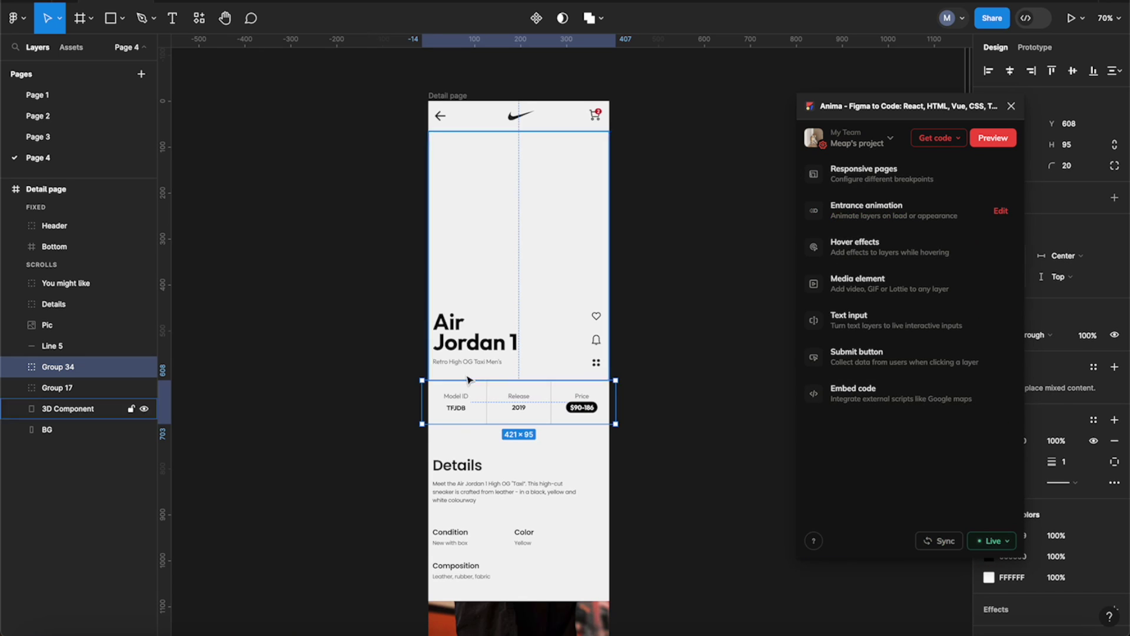
- Give the Details section a Move Up entrance that begins on scroll into view
left_click(53, 304)
left_click(871, 207)
left_click(967, 398)
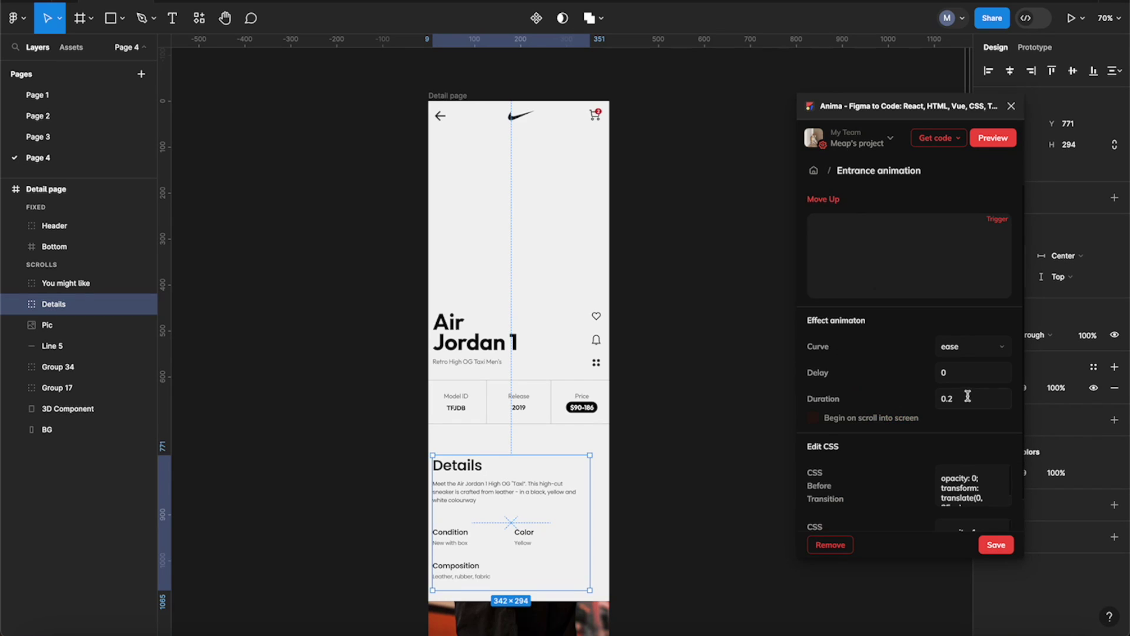
left_click(813, 418)
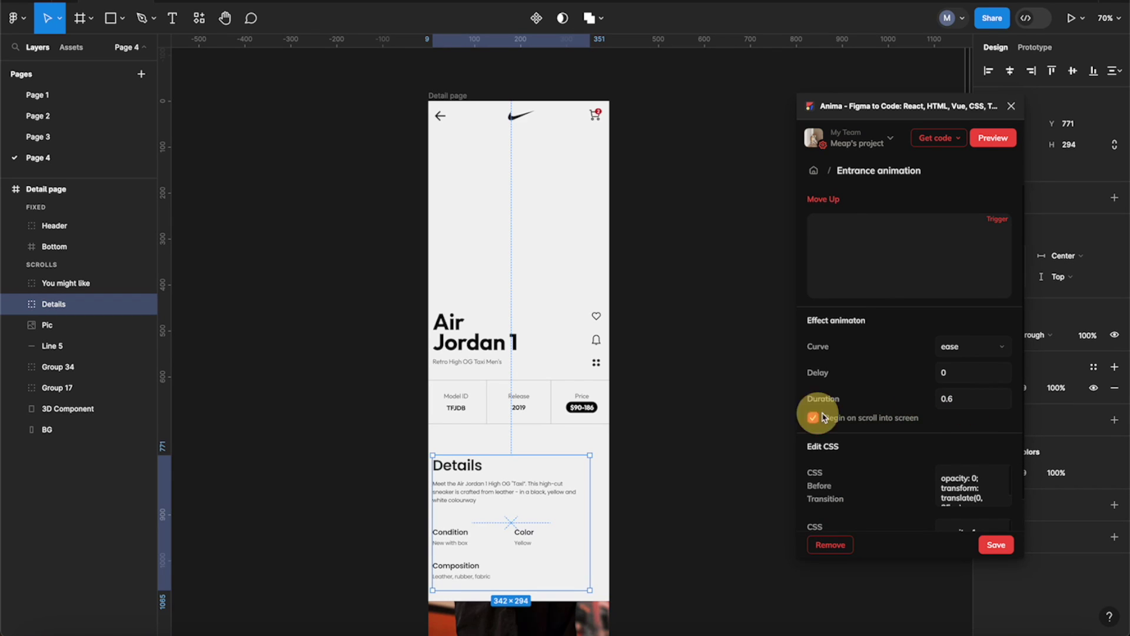
left_click(995, 544)
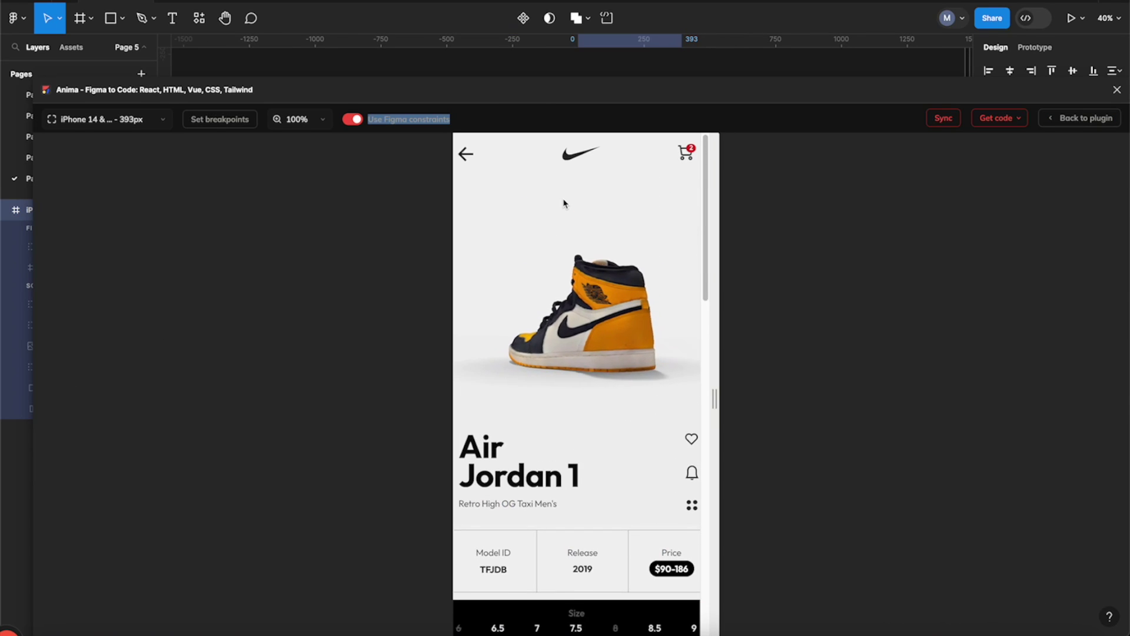
- Review the full-page preview, then sync the iPhone product page to Anima with HTML
scroll(563, 203, "down", 10)
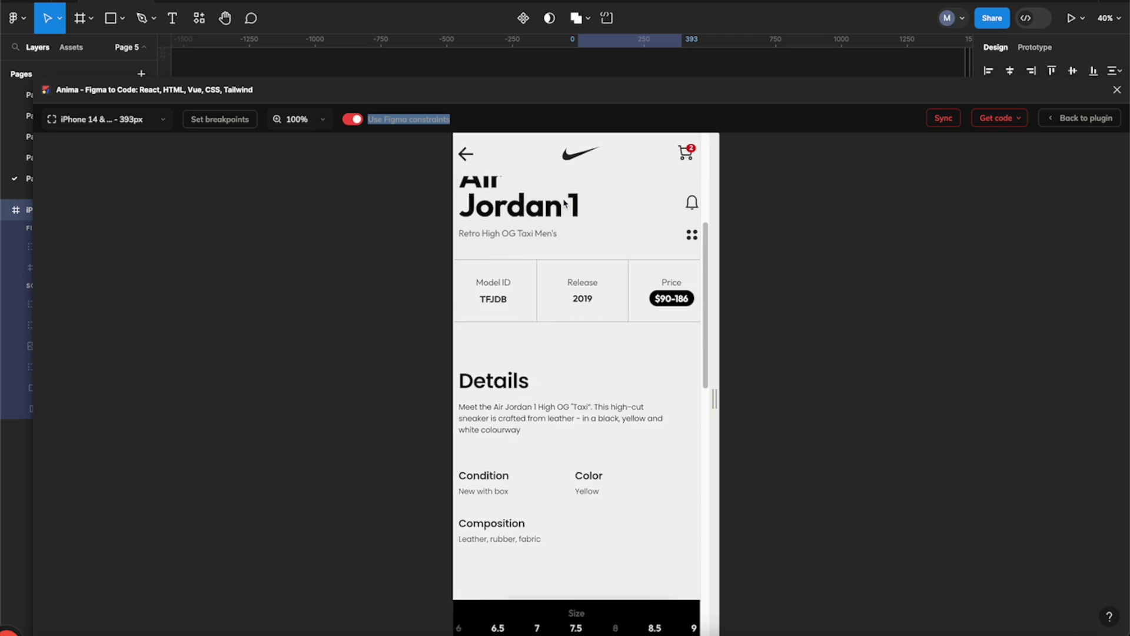
scroll(563, 203, "down", 8)
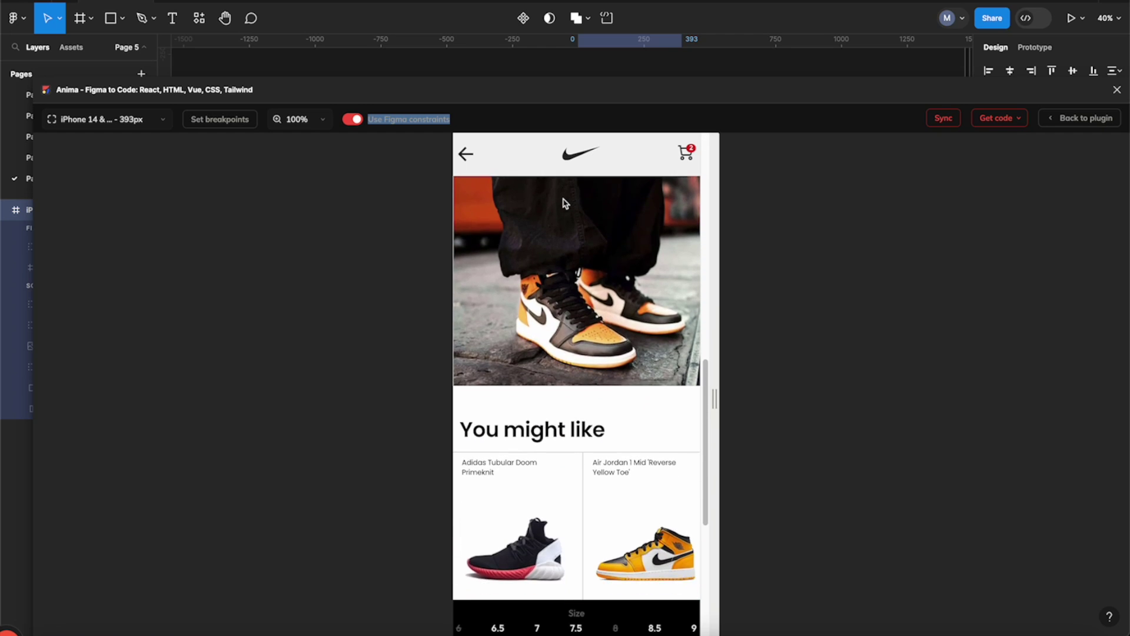
left_click(1066, 117)
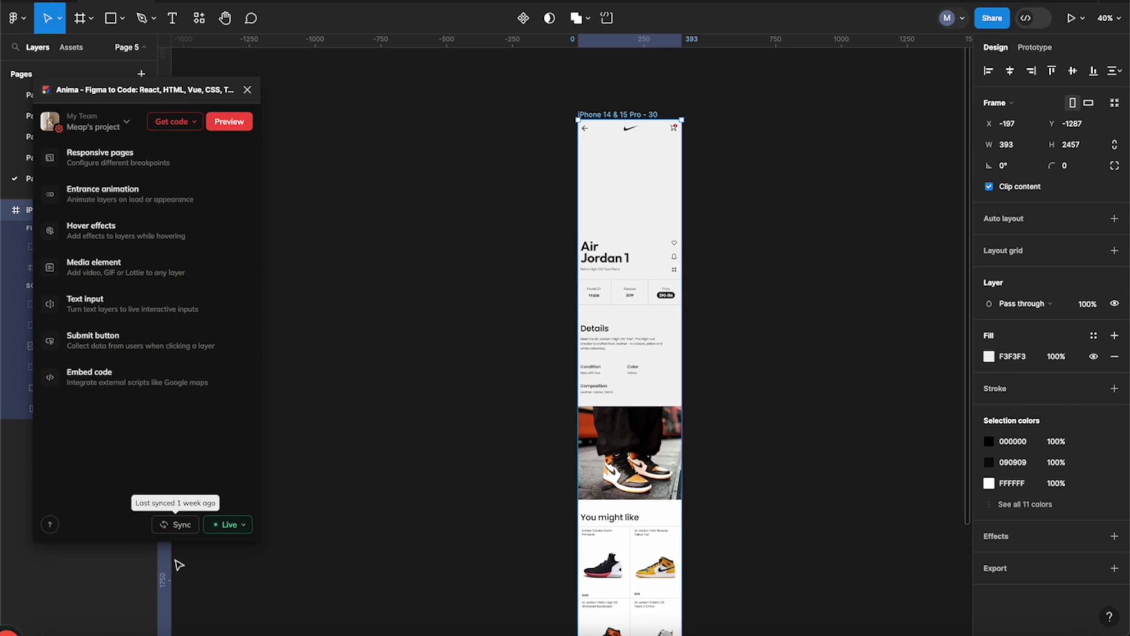
left_click(174, 529)
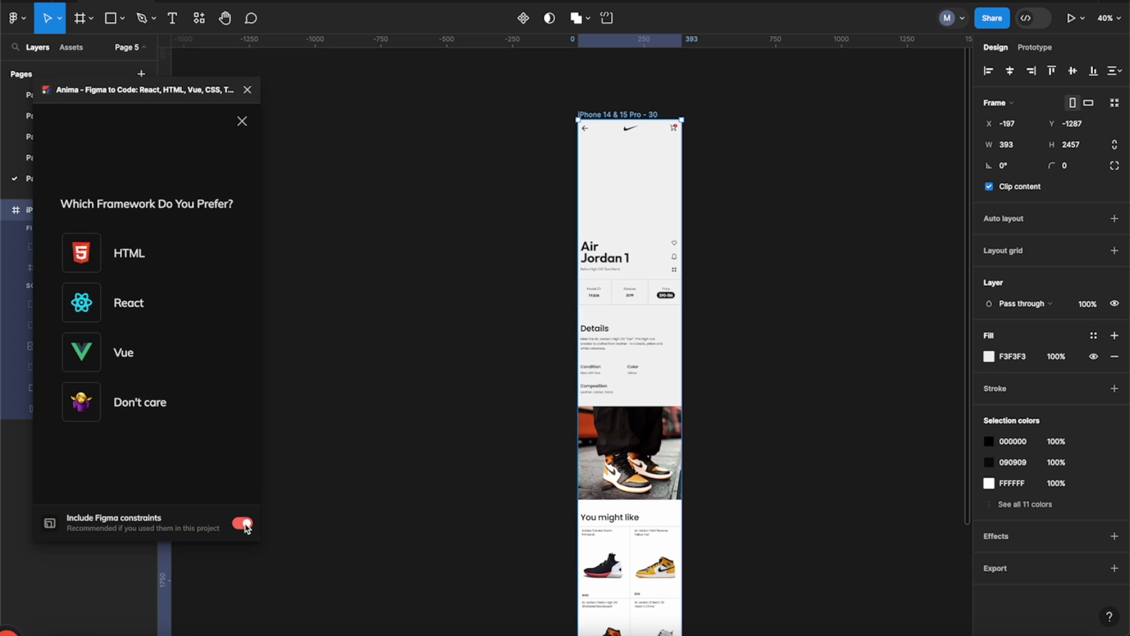
left_click(123, 257)
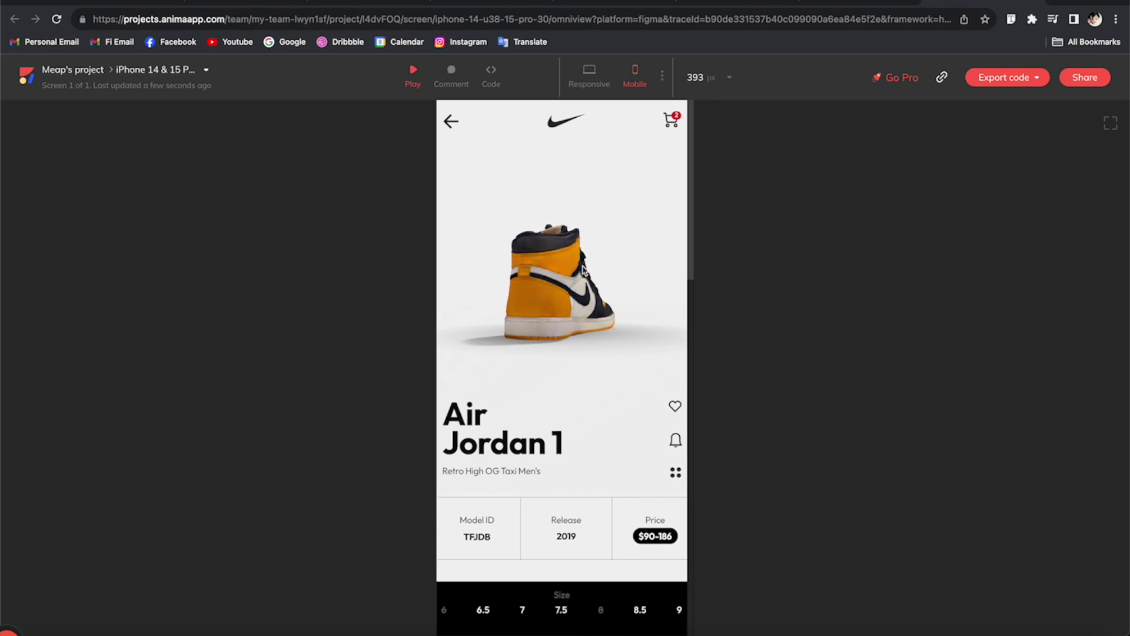
- Check the mobile Detail page preview in Anima and copy its shareable screen link
scroll(584, 266, "down", 3)
scroll(585, 270, "down", 3)
scroll(582, 277, "up", 1)
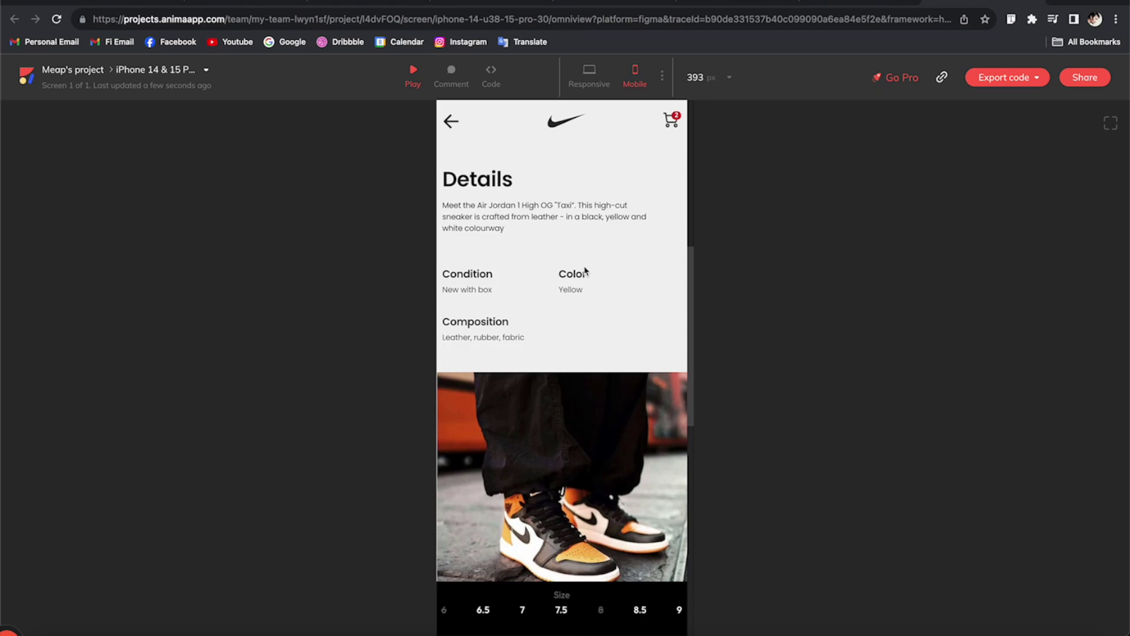
scroll(585, 391, "down", 1)
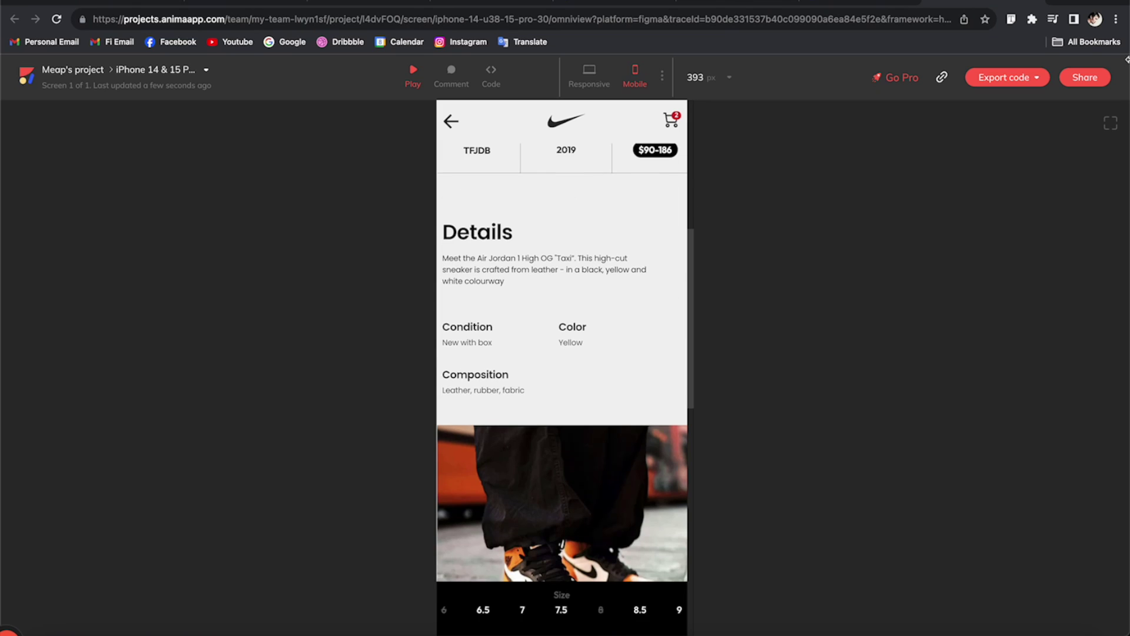
left_click(943, 80)
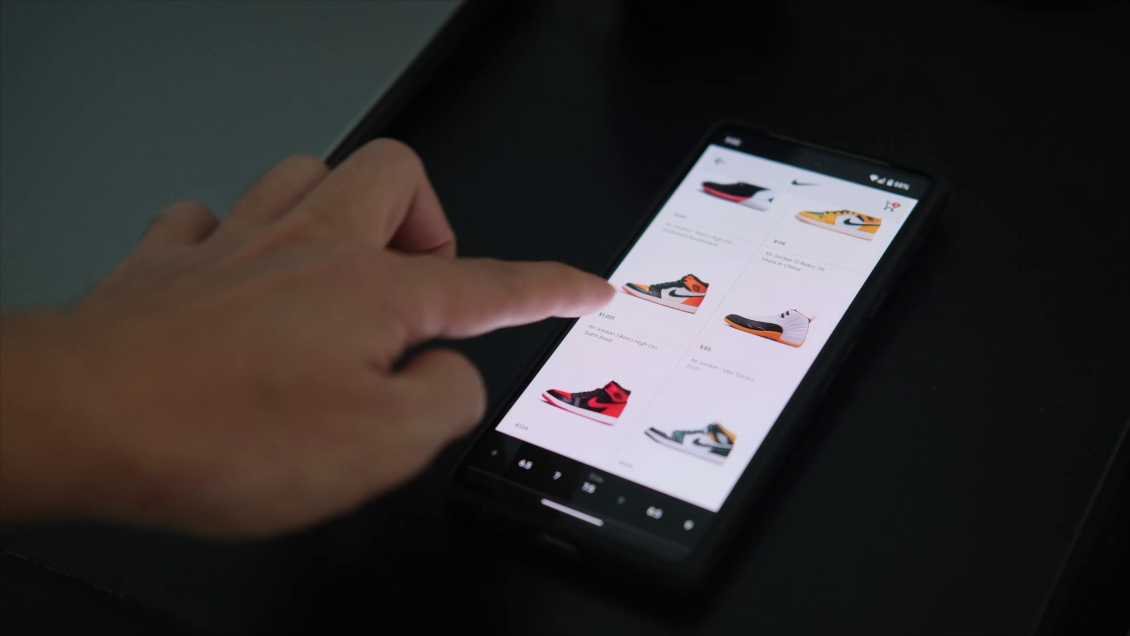
scroll(618, 289, "up", 8)
scroll(553, 326, "up", 5)
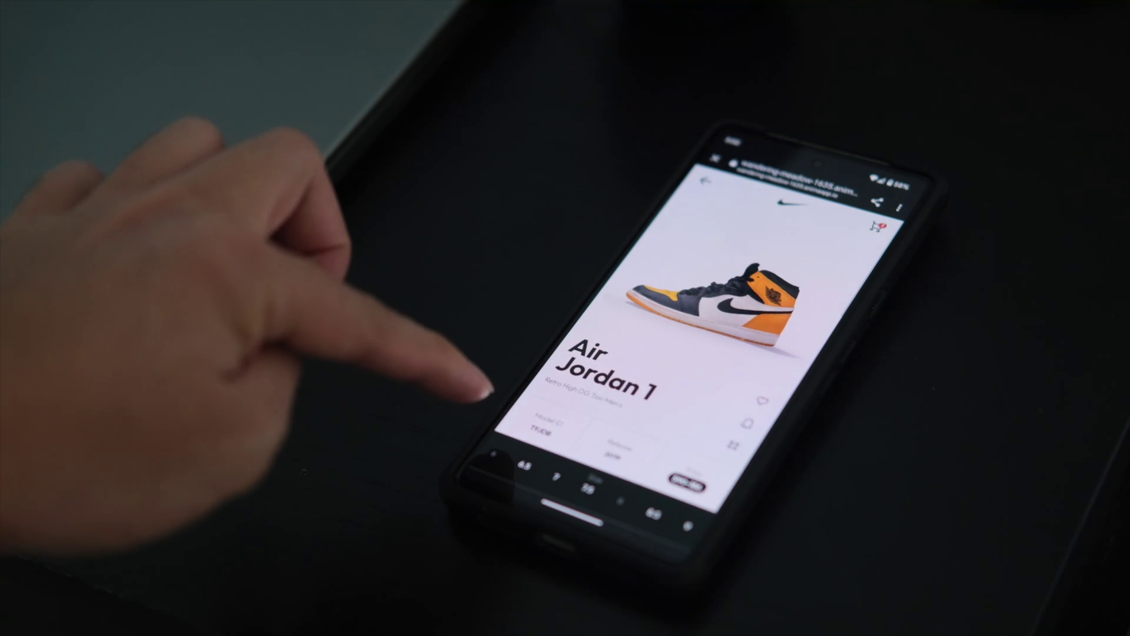